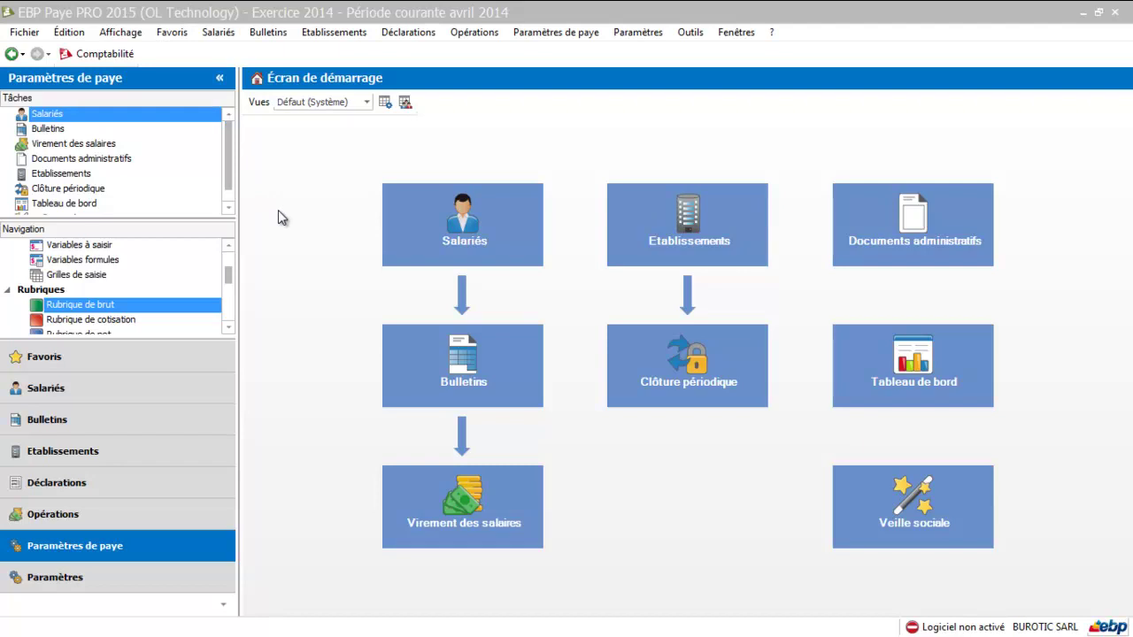
Open the BUROTIC SARL establishment record and show its list of organismes
{"action": "left_click", "coordinate": [335, 33]}
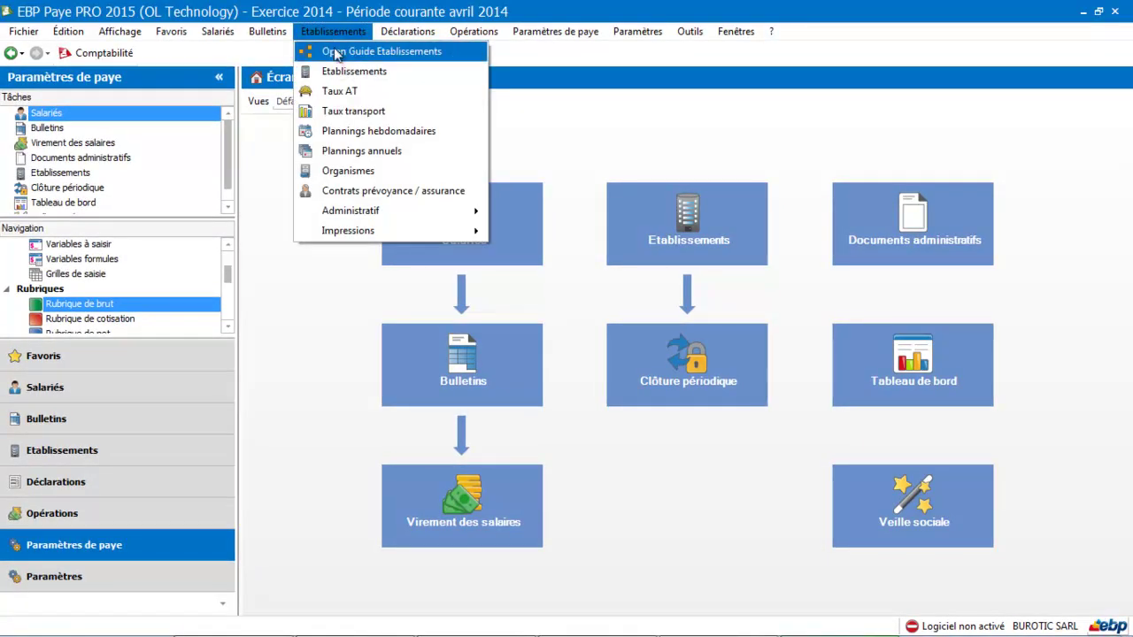
{"action": "left_click", "coordinate": [339, 72]}
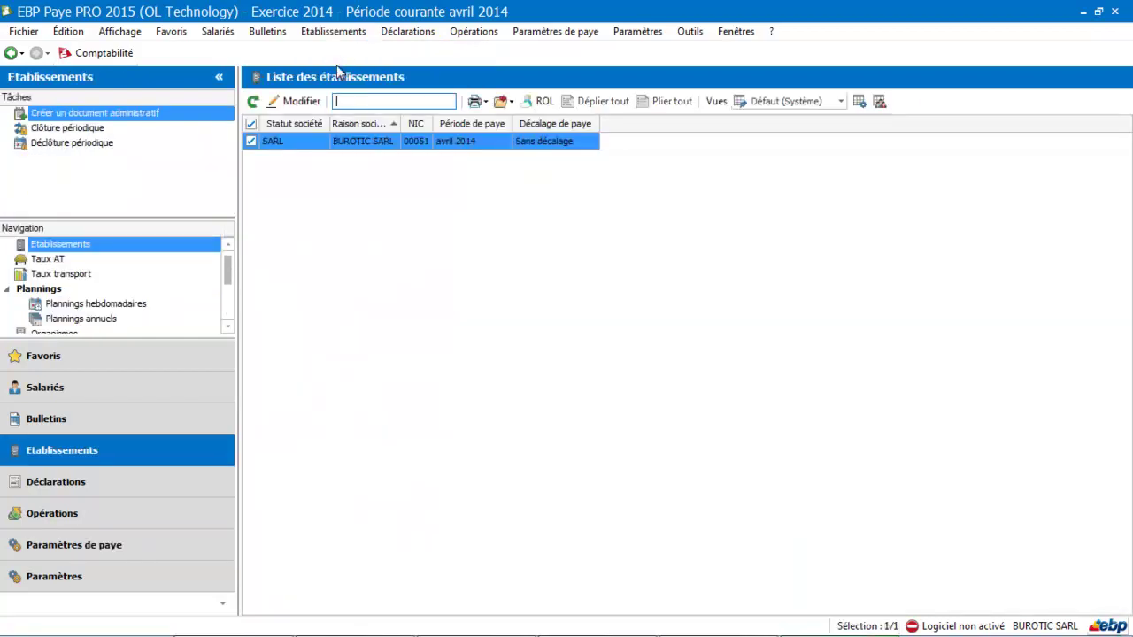
{"action": "double_click", "coordinate": [364, 148]}
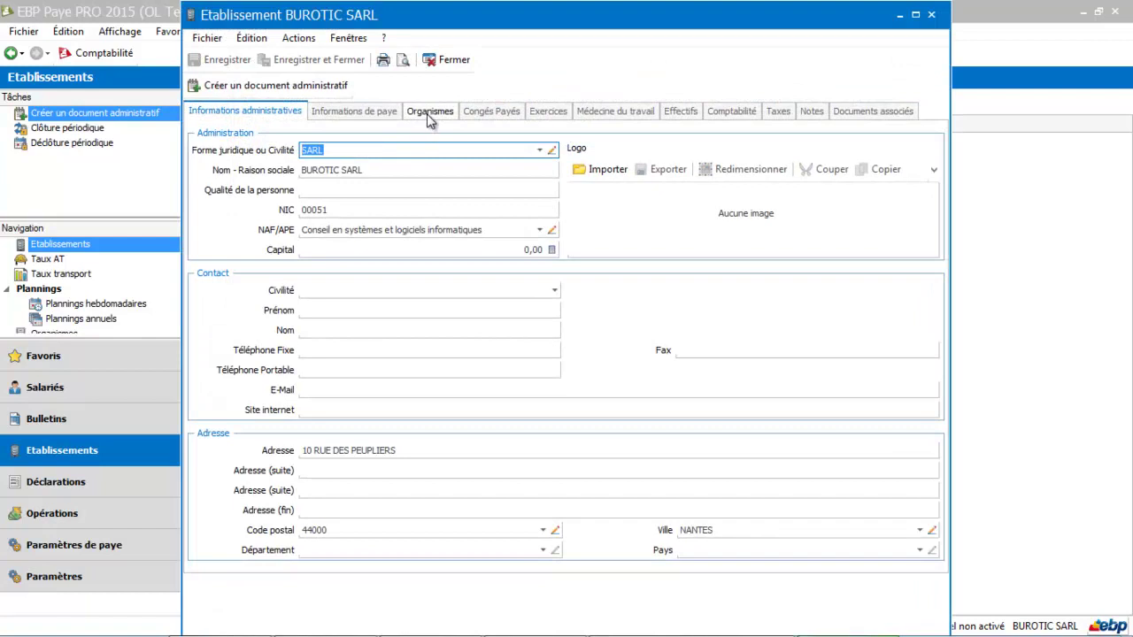
{"action": "left_click", "coordinate": [430, 115]}
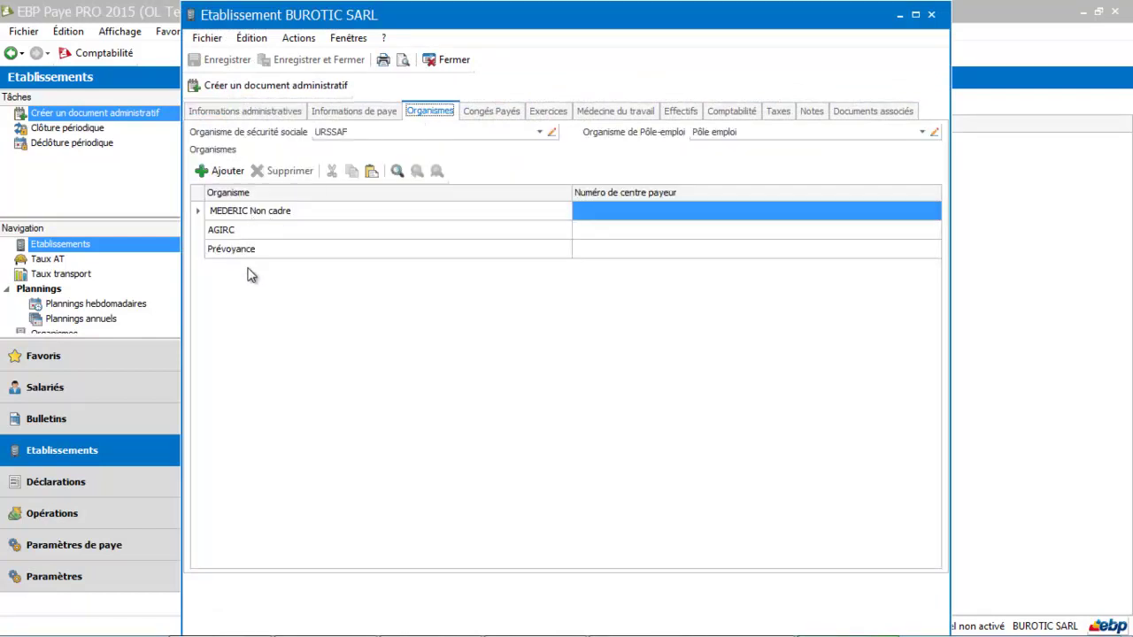
Add a new row to the establishment's organismes and assign it the MUTELLE organisme
{"action": "left_click", "coordinate": [228, 174]}
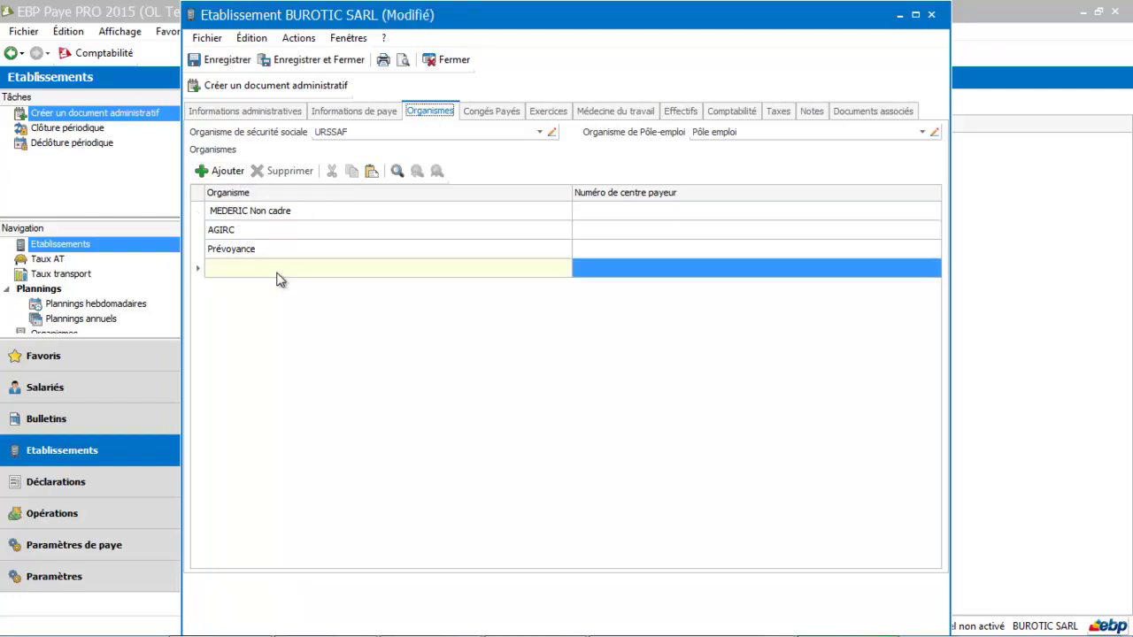
{"action": "left_click", "coordinate": [277, 277]}
{"action": "left_click", "coordinate": [555, 268]}
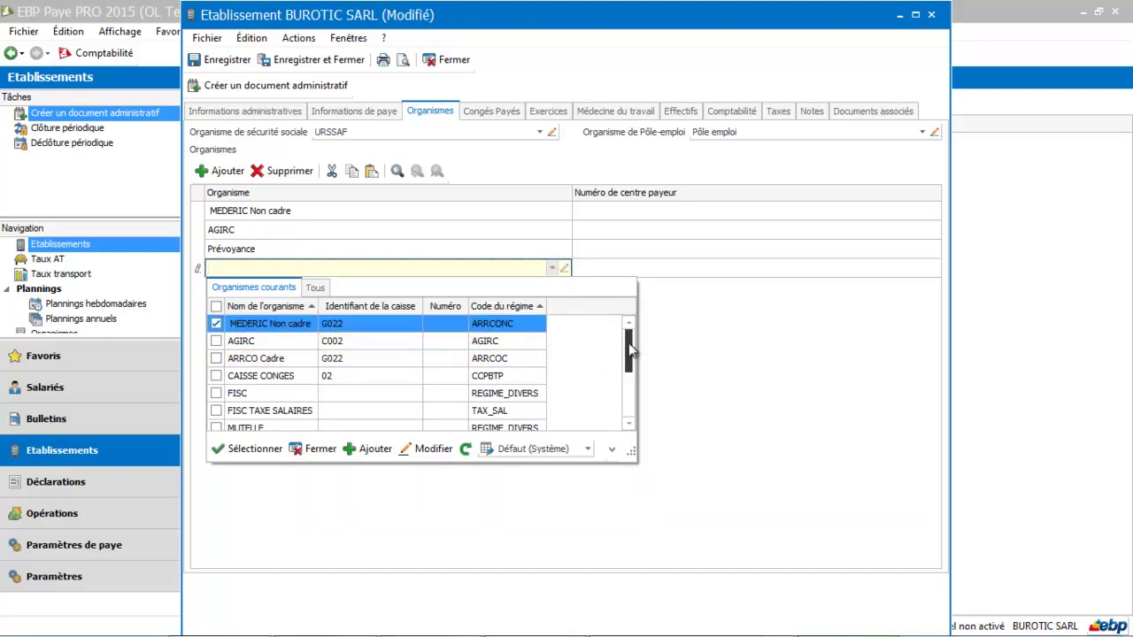
{"action": "left_click_drag", "start_coordinate": [629, 351], "coordinate": [626, 378]}
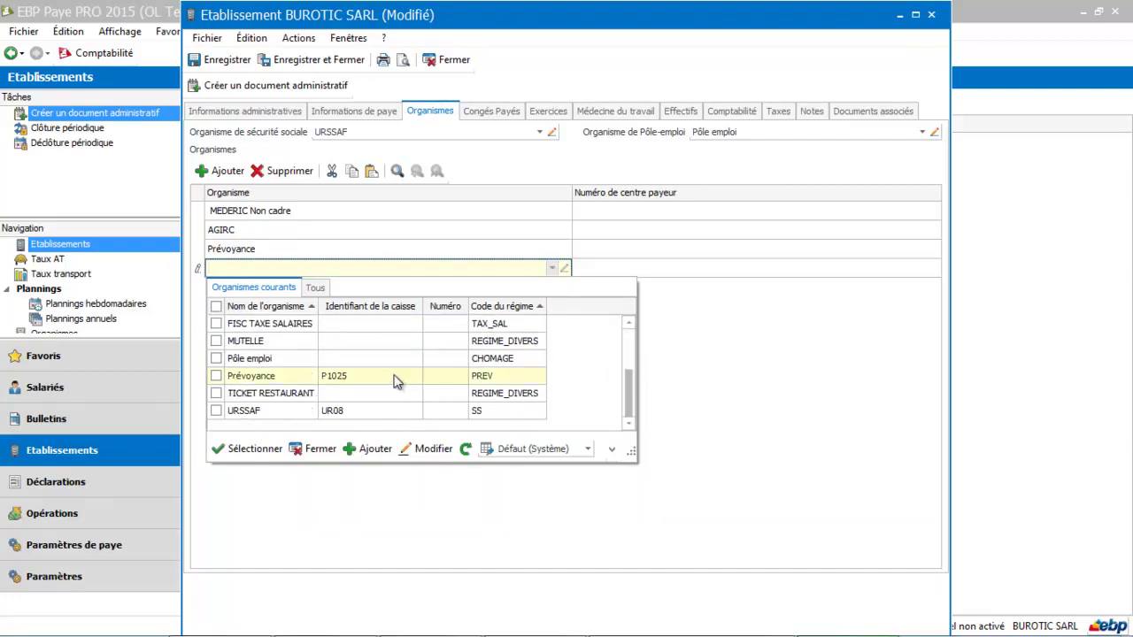
{"action": "double_click", "coordinate": [295, 343]}
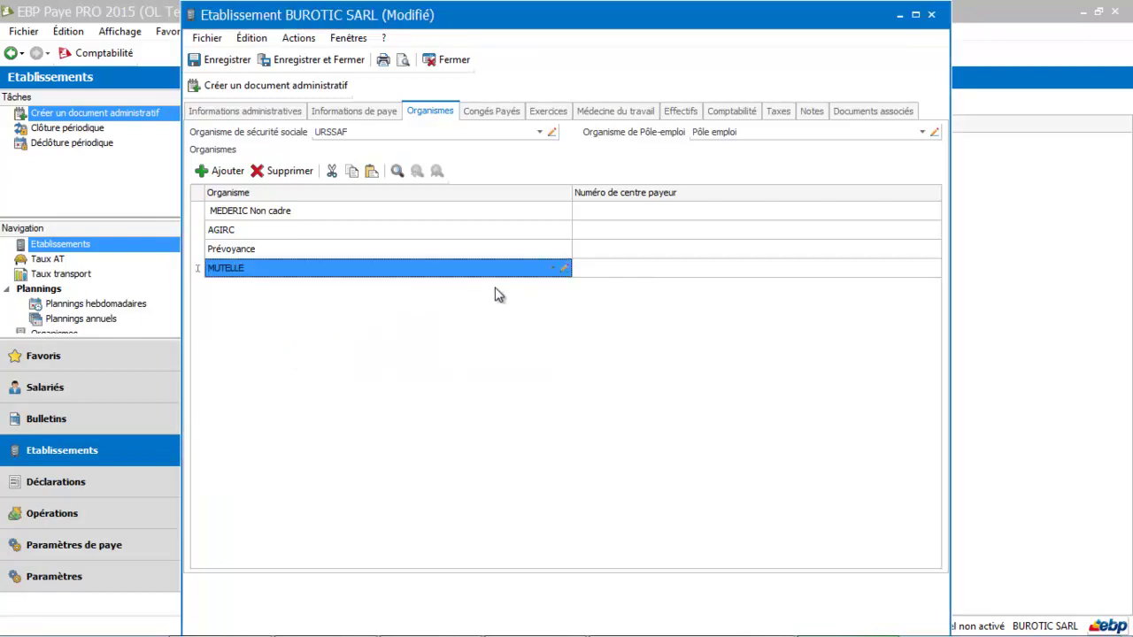
Open the MUTELLE organisme's record for editing from the establishment's new organisme row
{"action": "left_click", "coordinate": [601, 272]}
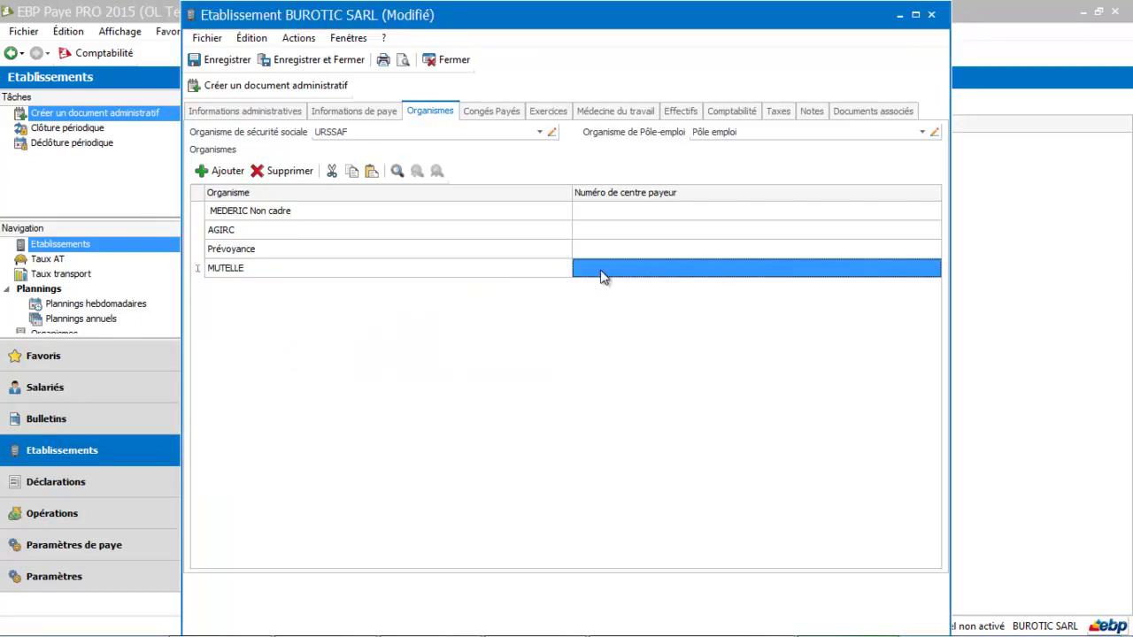
{"action": "left_click", "coordinate": [547, 276]}
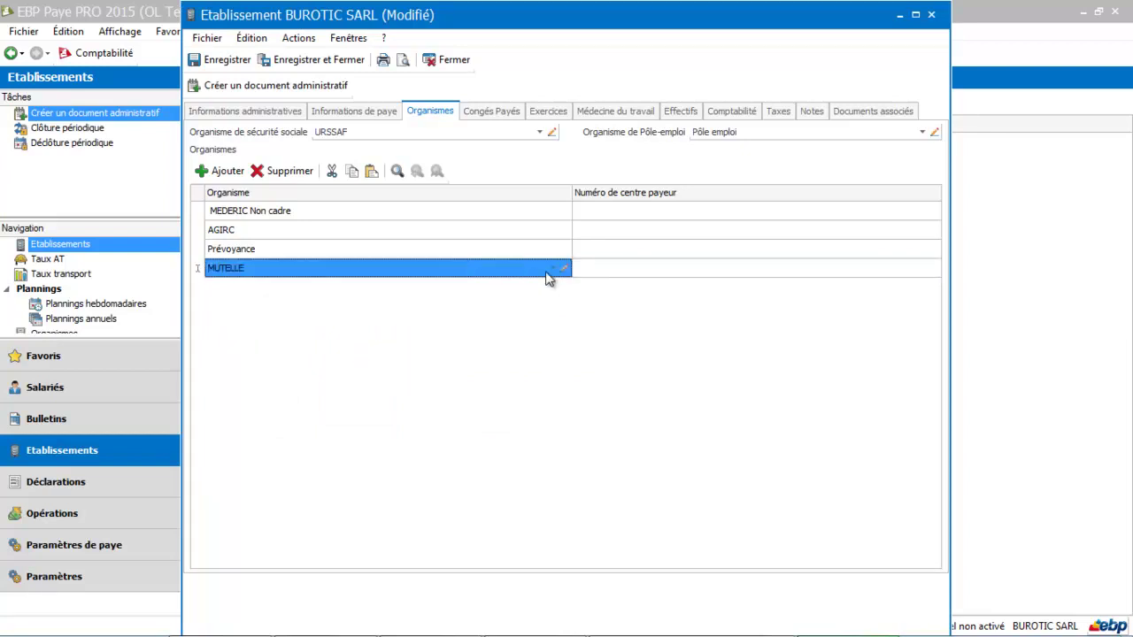
{"action": "left_click", "coordinate": [552, 268]}
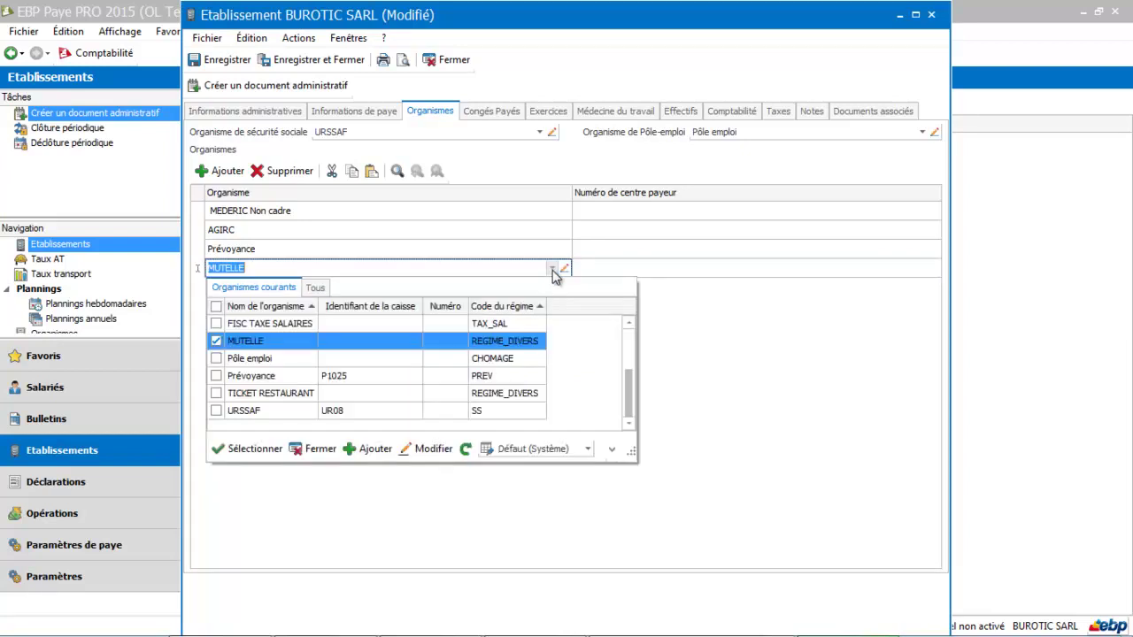
{"action": "left_click", "coordinate": [418, 337]}
{"action": "left_click", "coordinate": [434, 450]}
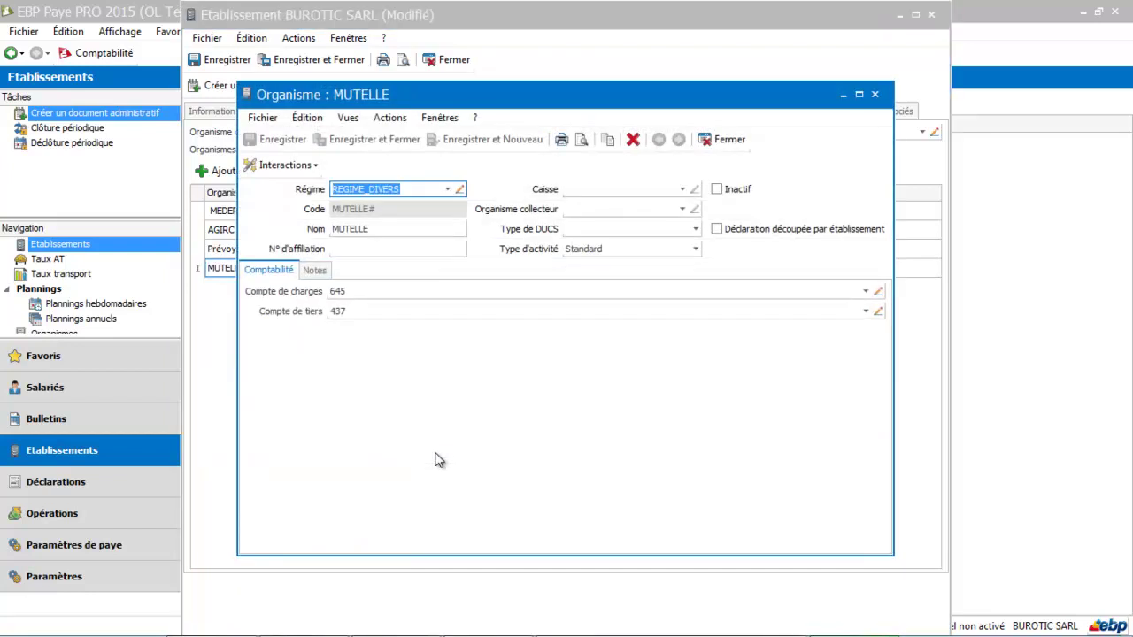
Set the MUTELLE organisme's Caisse to P0826 (CREPA) from the Assurance / Prévoyance funds
{"action": "left_click", "coordinate": [685, 192]}
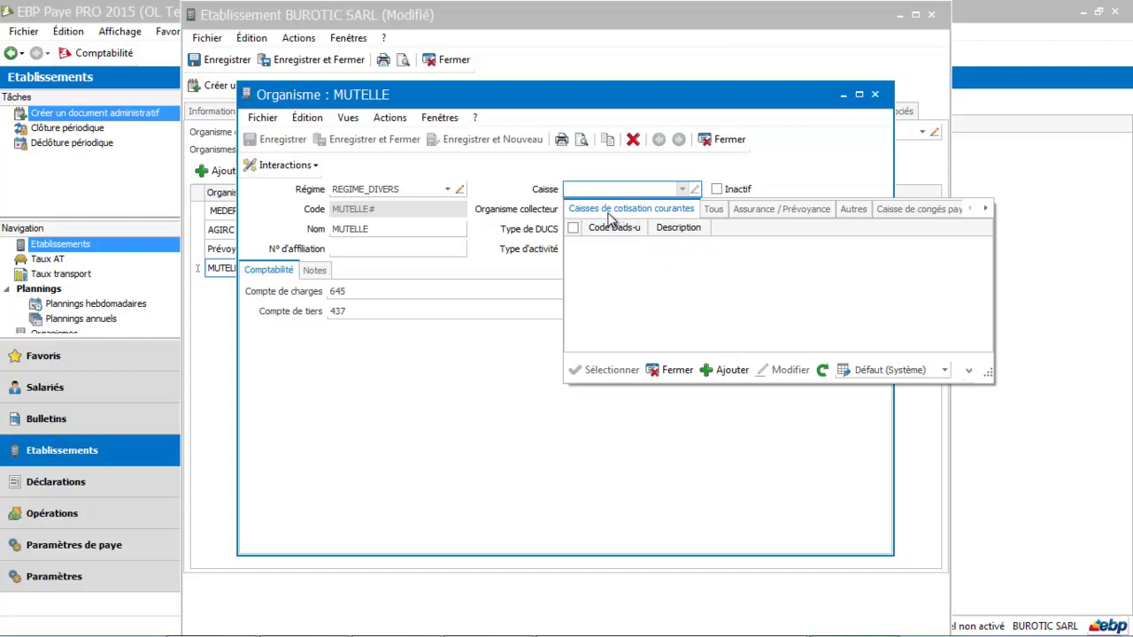
{"action": "left_click", "coordinate": [755, 212]}
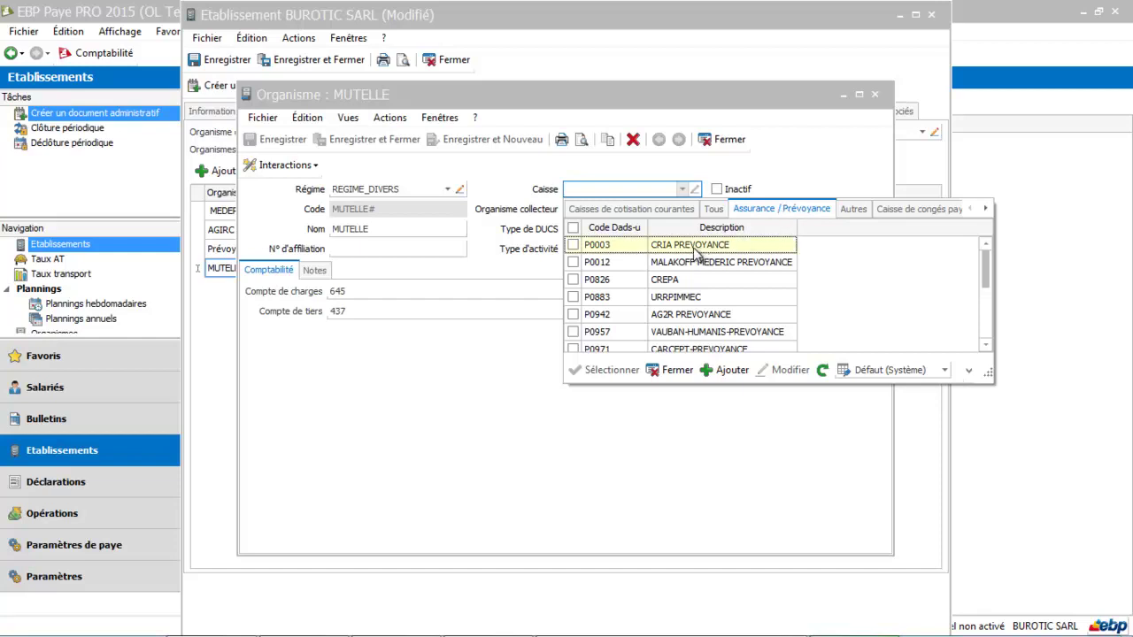
{"action": "left_click", "coordinate": [607, 263]}
{"action": "left_click", "coordinate": [784, 213]}
{"action": "mouse_move", "coordinate": [986, 257]}
{"action": "left_mouse_down"}
{"action": "mouse_move", "coordinate": [986, 285]}
{"action": "mouse_move", "coordinate": [977, 251]}
{"action": "left_mouse_up"}
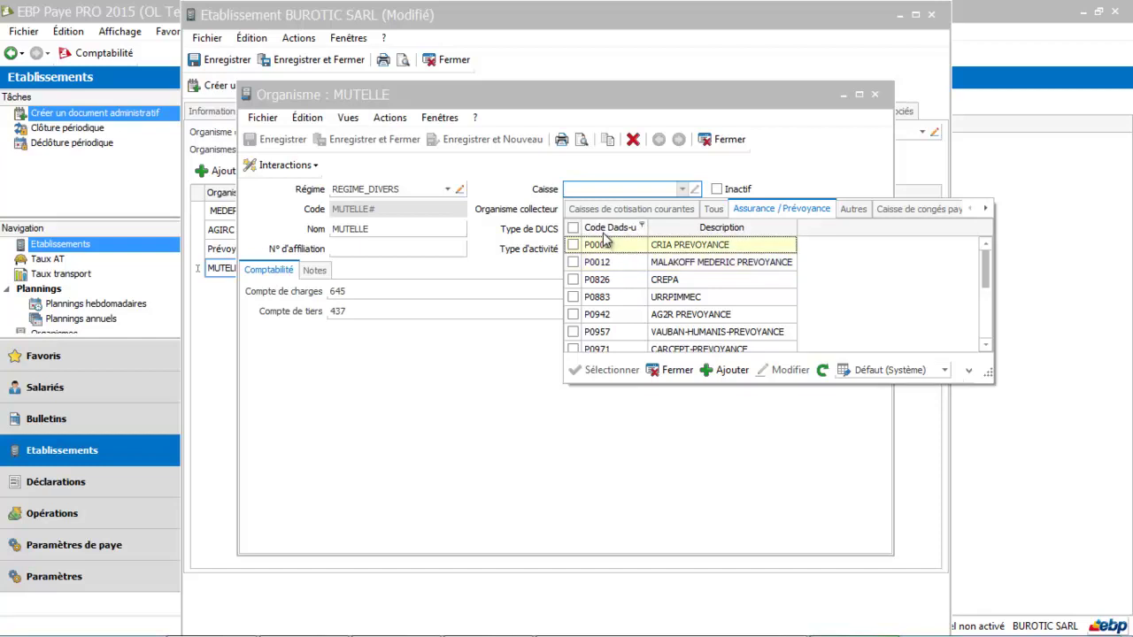
{"action": "left_click", "coordinate": [613, 280]}
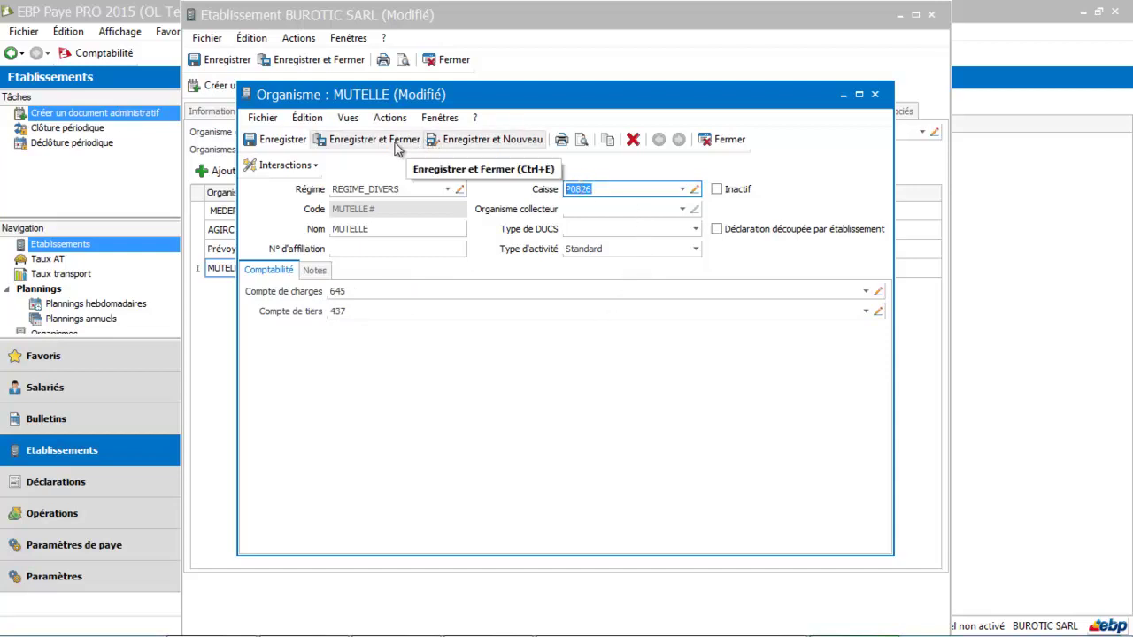
Change the MUTELLE organisme's Régime to PREV
{"action": "left_click", "coordinate": [380, 188]}
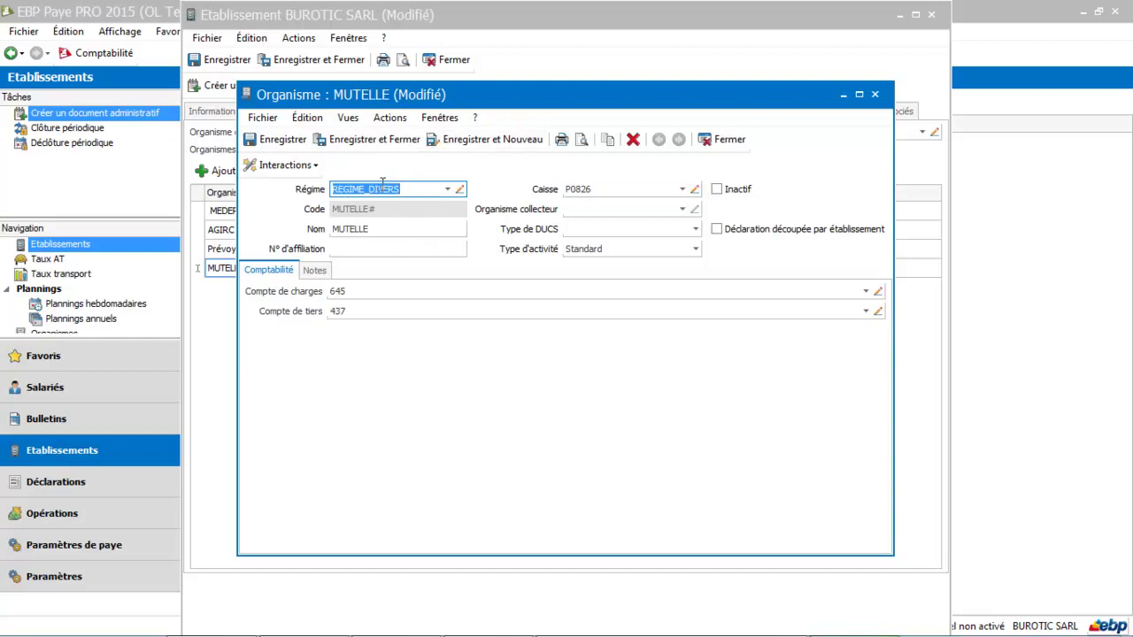
{"action": "left_click", "coordinate": [448, 188]}
{"action": "left_click", "coordinate": [405, 245]}
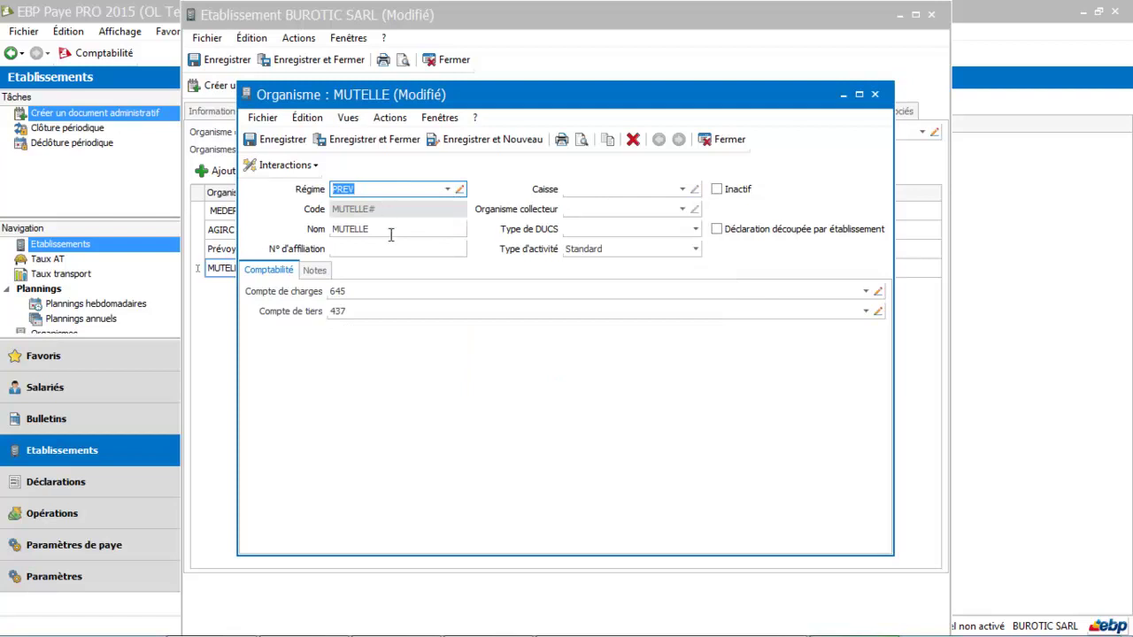
Set the organisme's Caisse to P0826 (CREPA), then save and close both the organisme and the establishment
{"action": "left_click", "coordinate": [683, 189]}
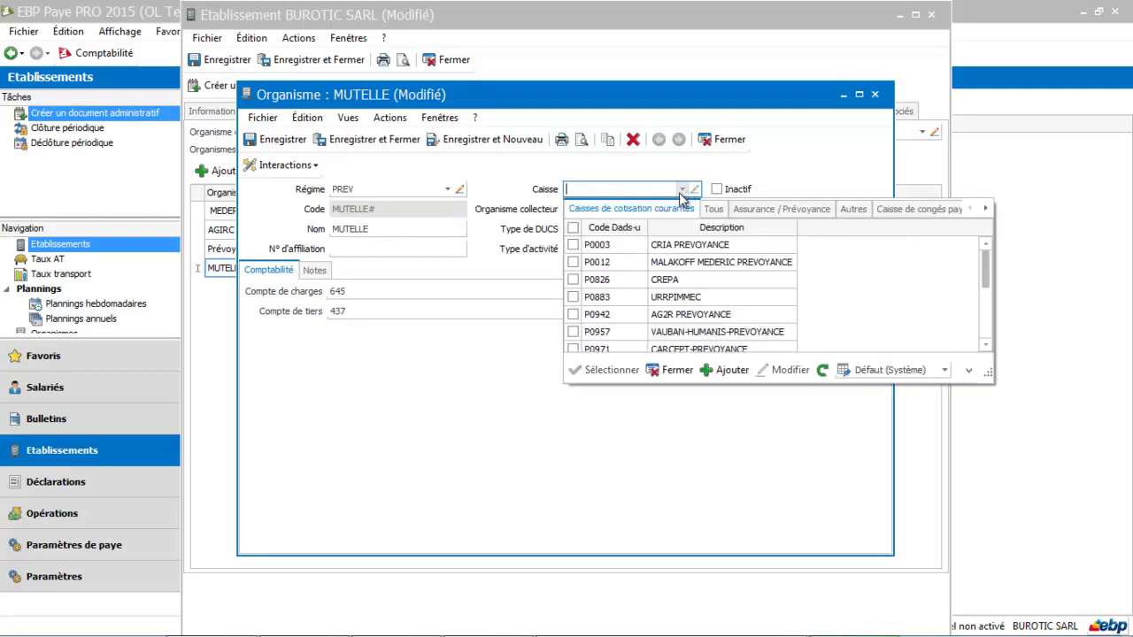
{"action": "left_click", "coordinate": [648, 280]}
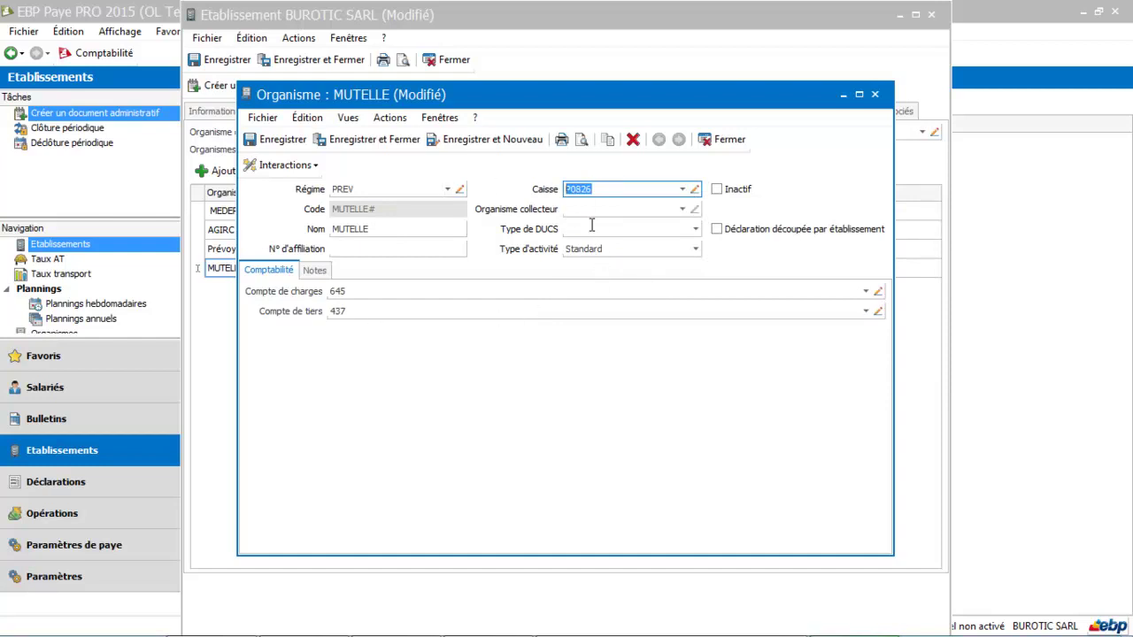
{"action": "left_click", "coordinate": [387, 139]}
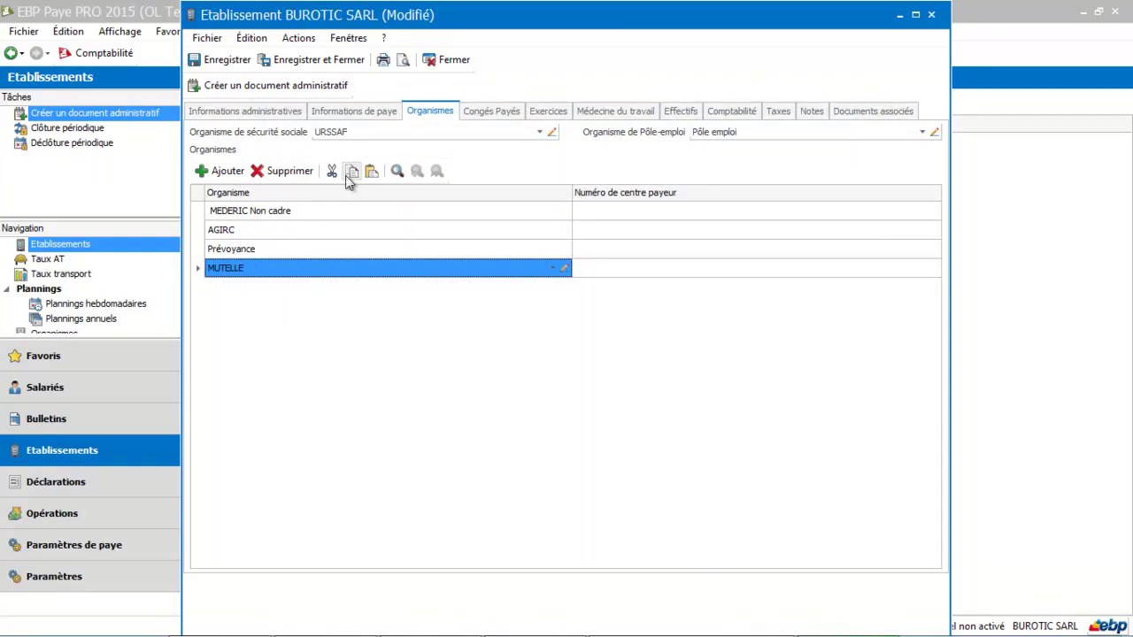
{"action": "left_click", "coordinate": [326, 60]}
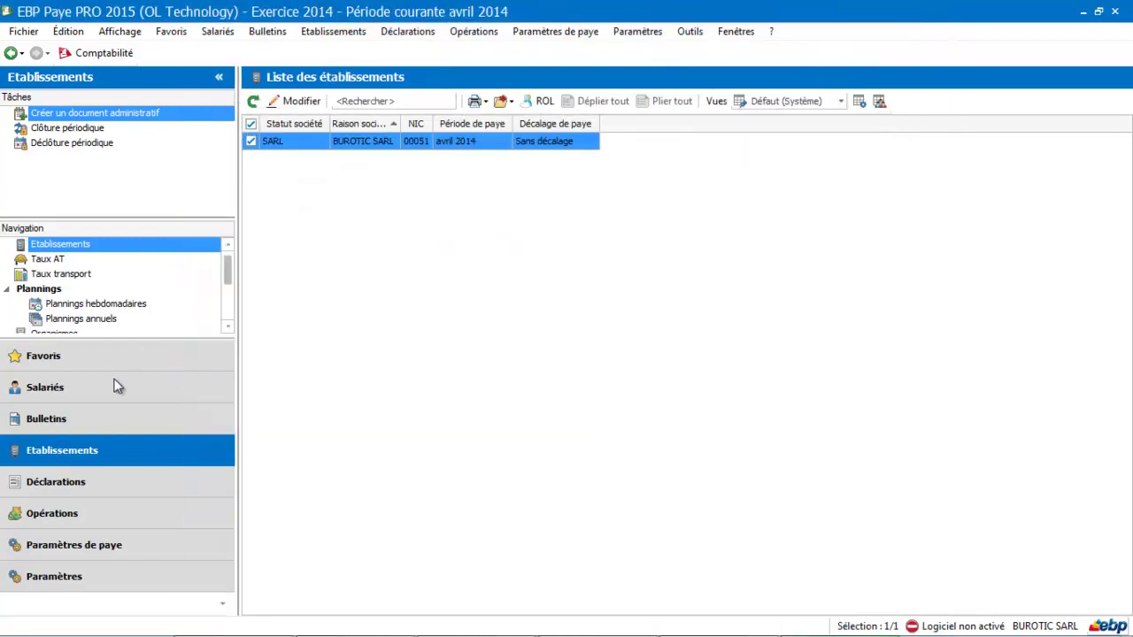
Open the record of the employee with the Formateur professionnel profile and show her Prévoyance/Assurance contracts
{"action": "left_click", "coordinate": [44, 387]}
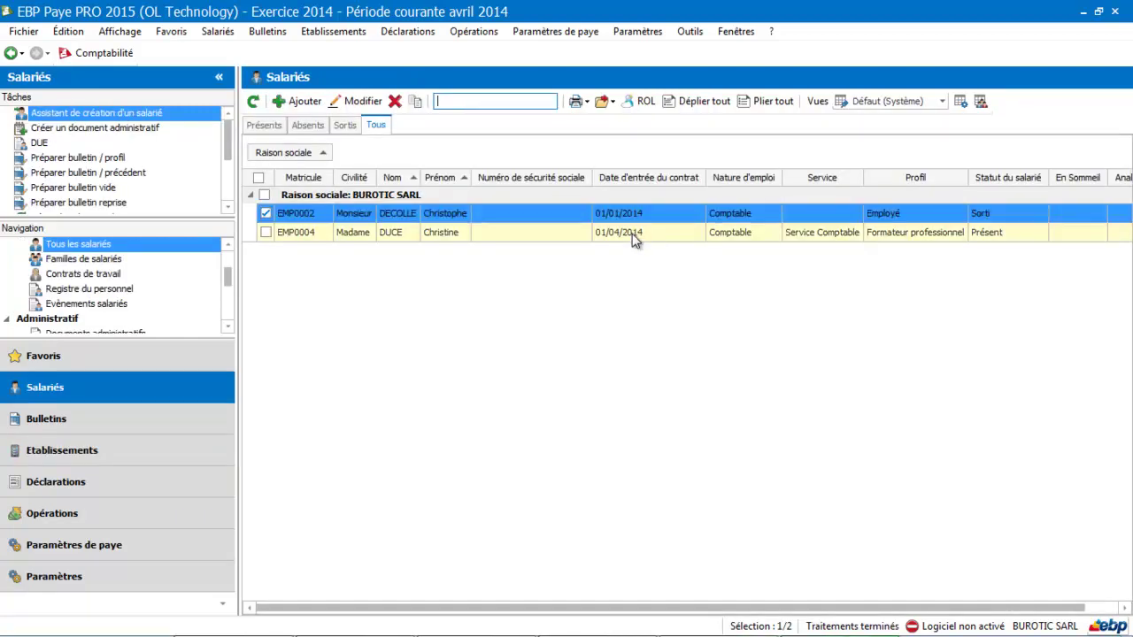
{"action": "double_click", "coordinate": [633, 233]}
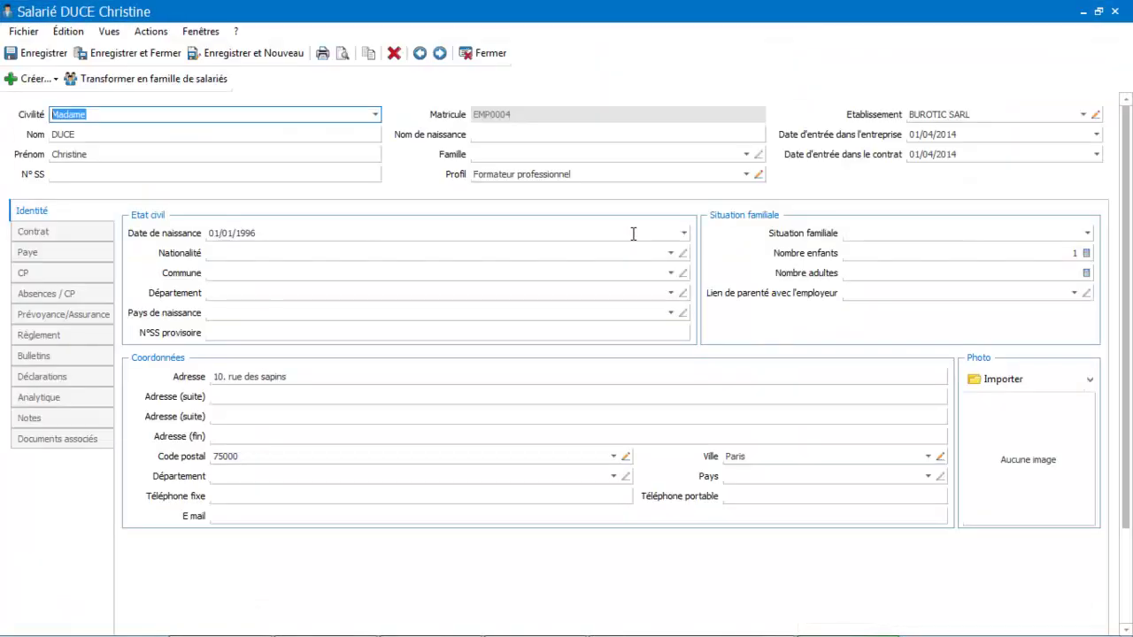
{"action": "left_click", "coordinate": [65, 316]}
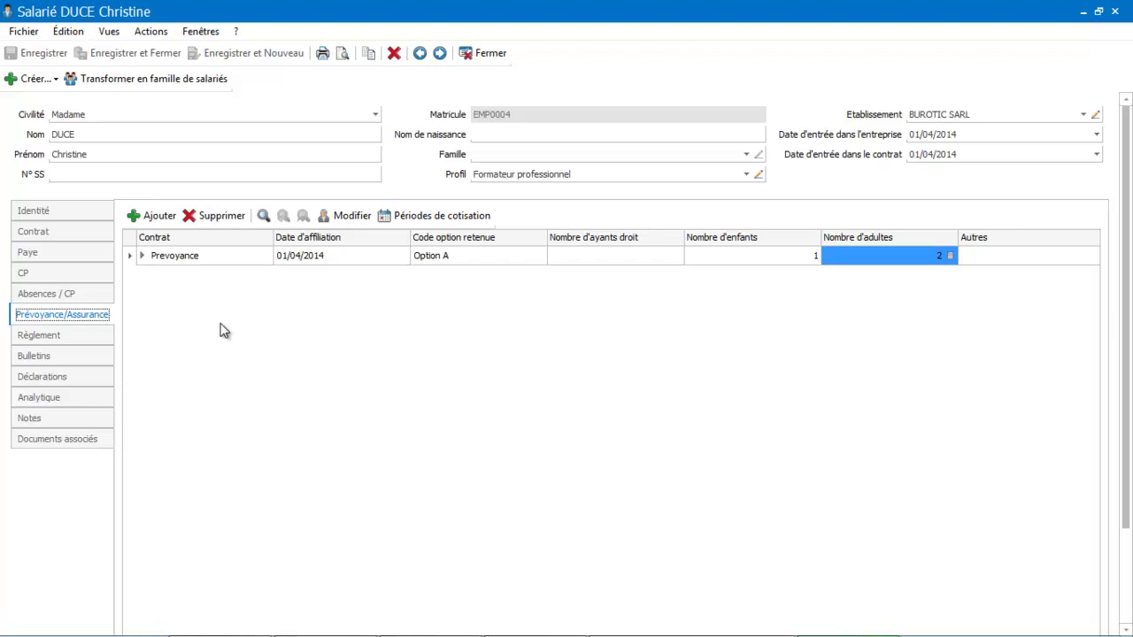
Start a new prévoyance/assurance contract for the employee and assign it the Prevoyance contract
{"action": "left_click", "coordinate": [156, 218]}
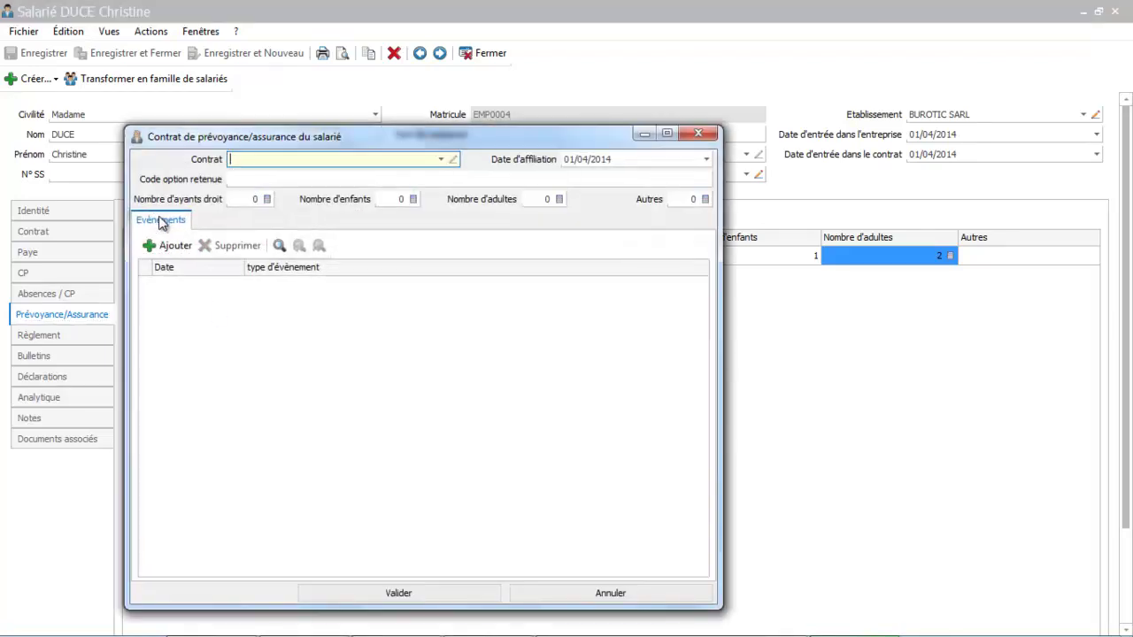
{"action": "left_click", "coordinate": [441, 159]}
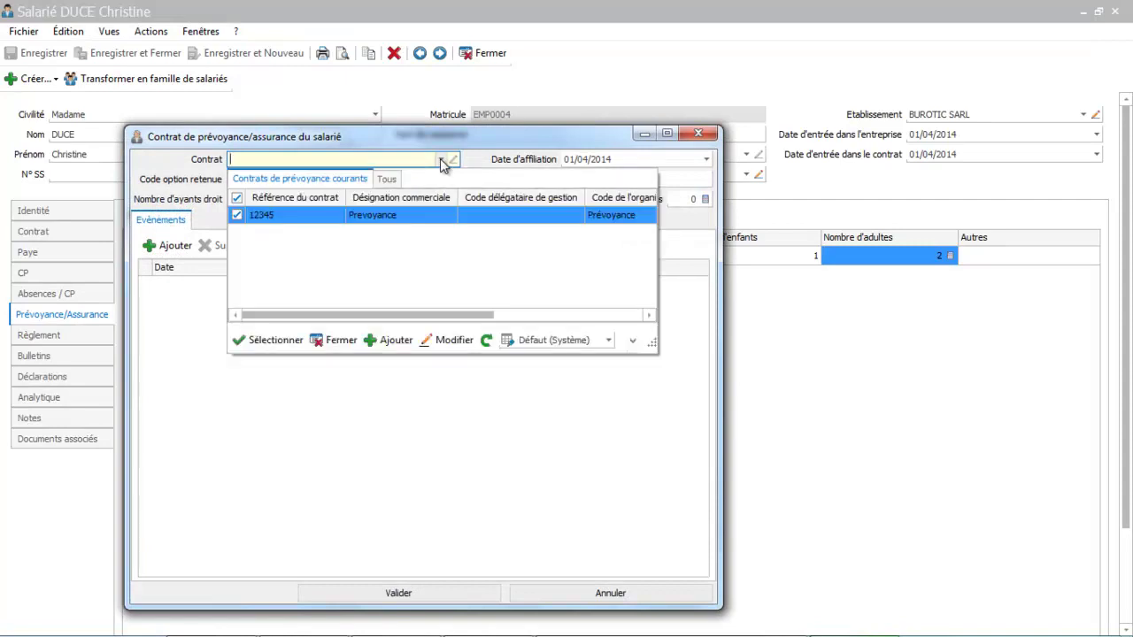
{"action": "double_click", "coordinate": [280, 218]}
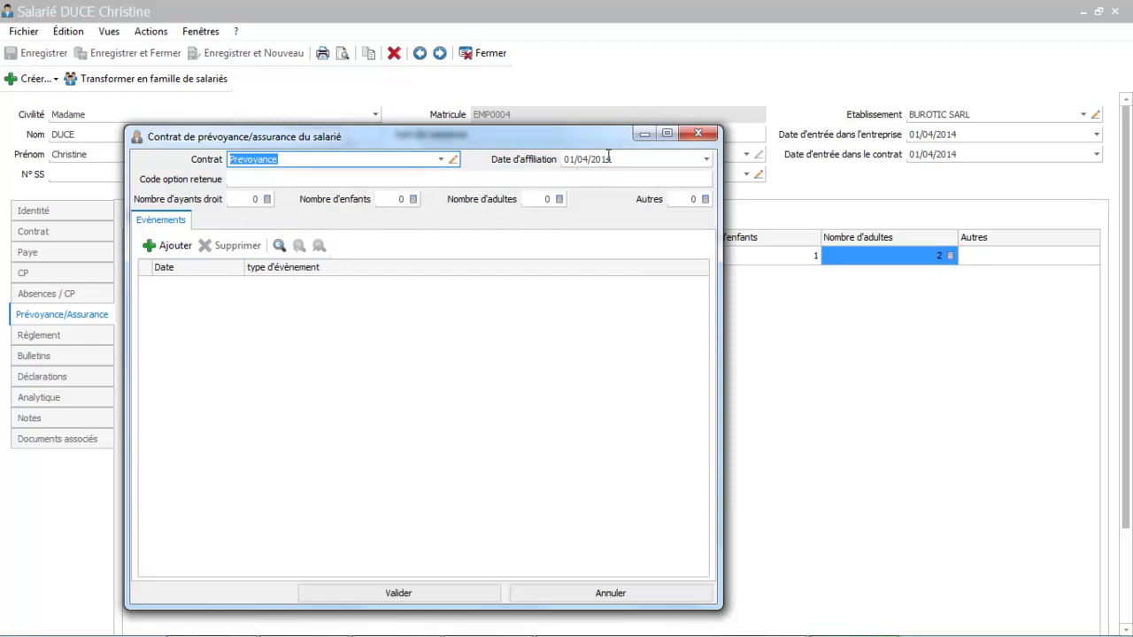
{"action": "left_click", "coordinate": [608, 156]}
{"action": "key", "text": "Right"}
{"action": "key", "text": "Right"}
{"action": "key", "text": "Right"}
{"action": "key", "text": "Right"}
{"action": "key", "text": "Right"}
{"action": "key", "text": "Right"}
{"action": "key", "text": "Right"}
Set the contract's Code option retenue to Option A
{"action": "left_click", "coordinate": [454, 178]}
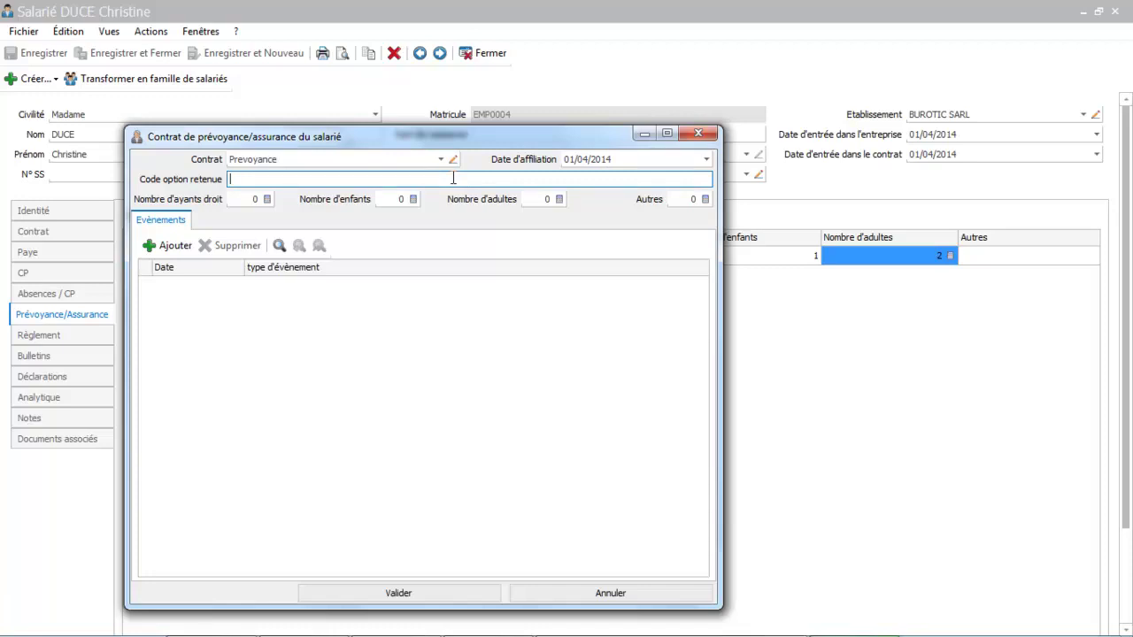
{"action": "type", "text": "Option A"}
{"action": "key", "text": "Tab"}
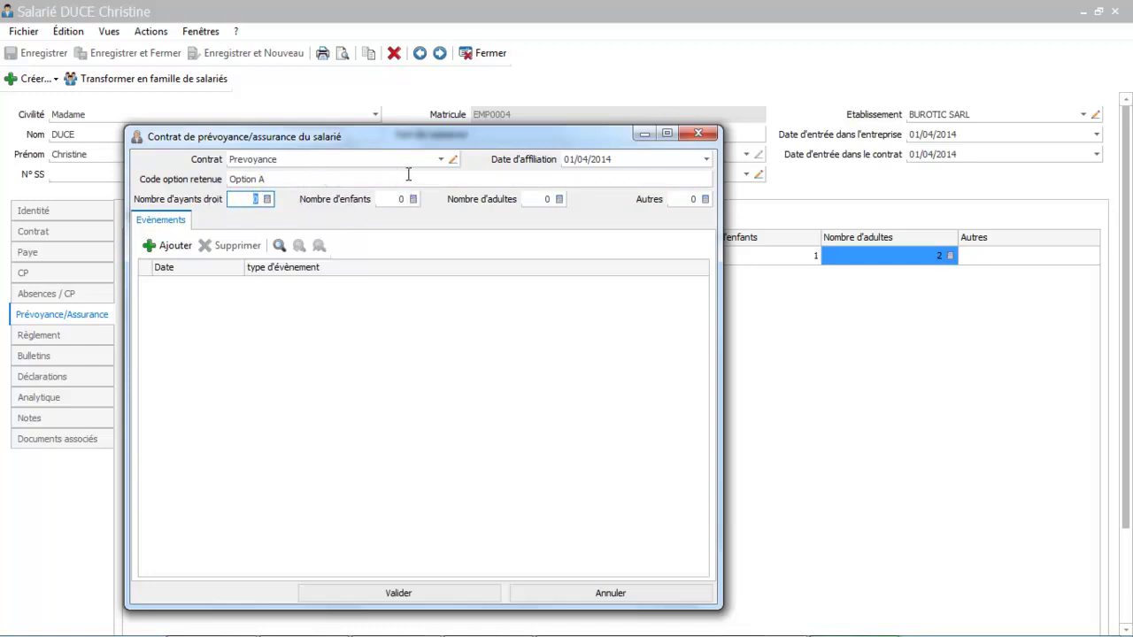
Add an event dated 01/04/2014 to the employee's Prevoyance contract
{"action": "left_click", "coordinate": [168, 246]}
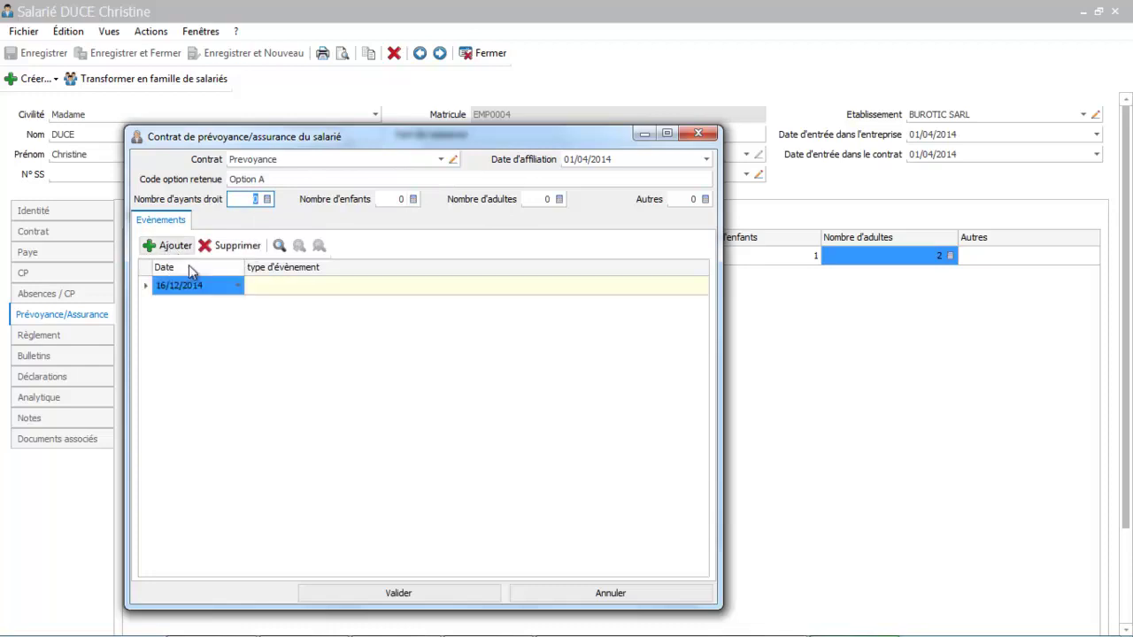
{"action": "left_click", "coordinate": [232, 287]}
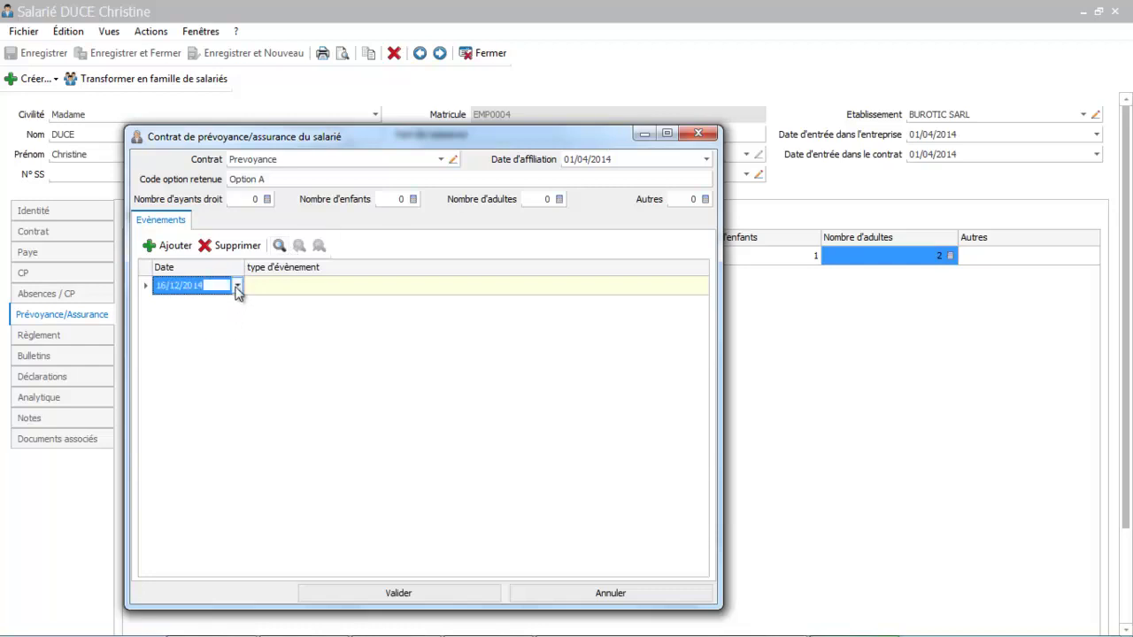
{"action": "left_click", "coordinate": [236, 287]}
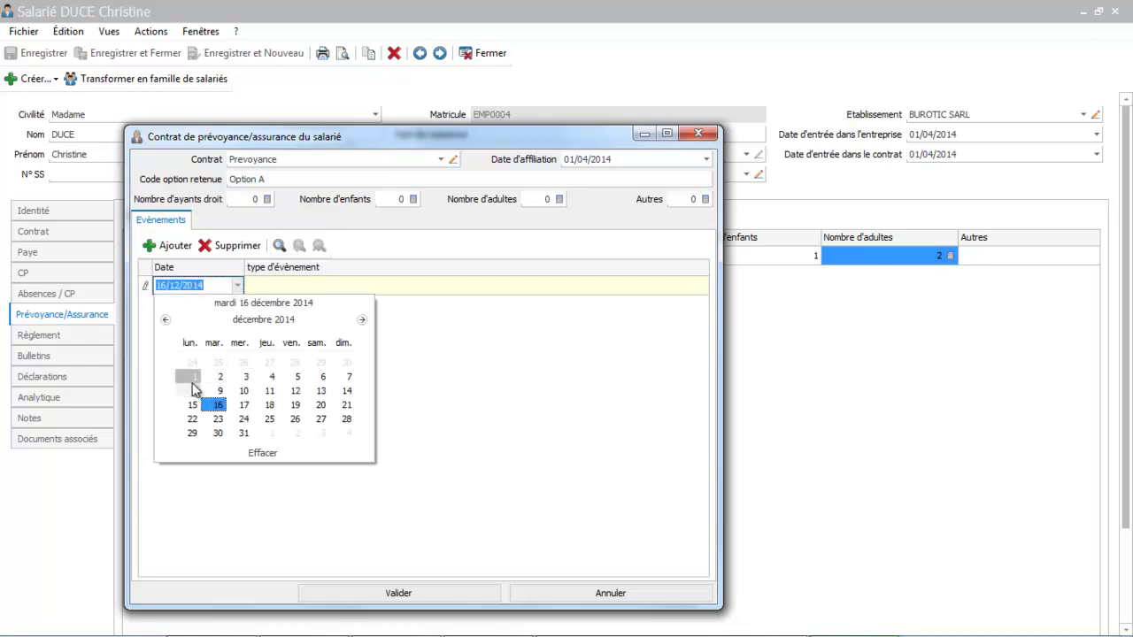
{"action": "left_click", "coordinate": [195, 379]}
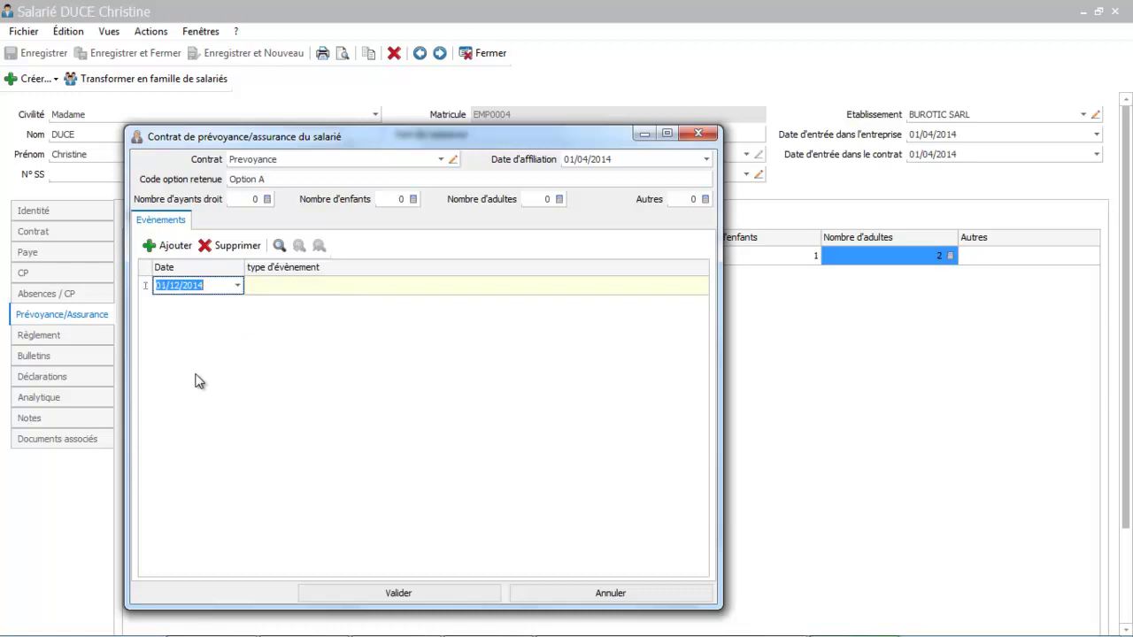
{"action": "left_click", "coordinate": [237, 286]}
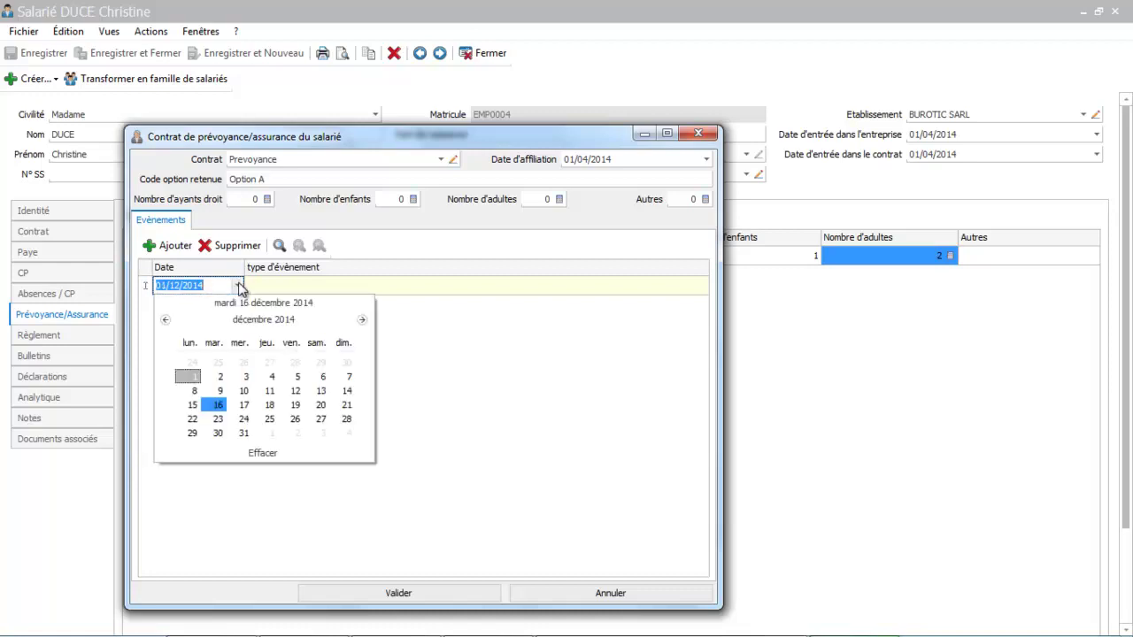
{"action": "left_click", "coordinate": [237, 286]}
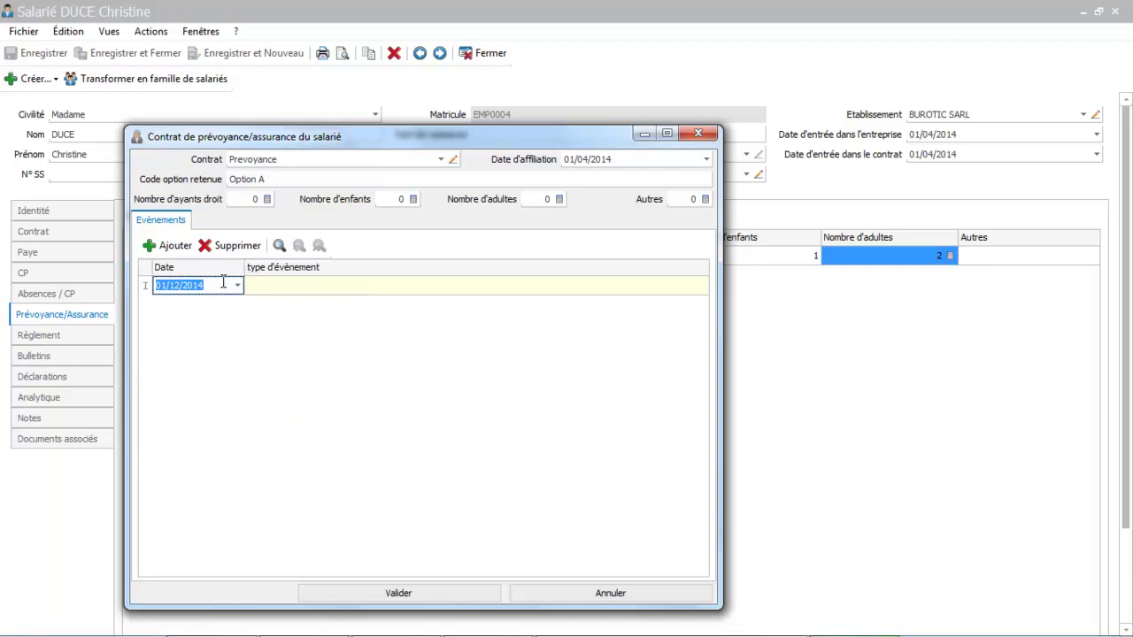
{"action": "type", "text": "01/04/2014"}
{"action": "key", "text": "Tab"}
Set the type of the 01/04/2014 event to Affiliation
{"action": "left_click", "coordinate": [321, 287]}
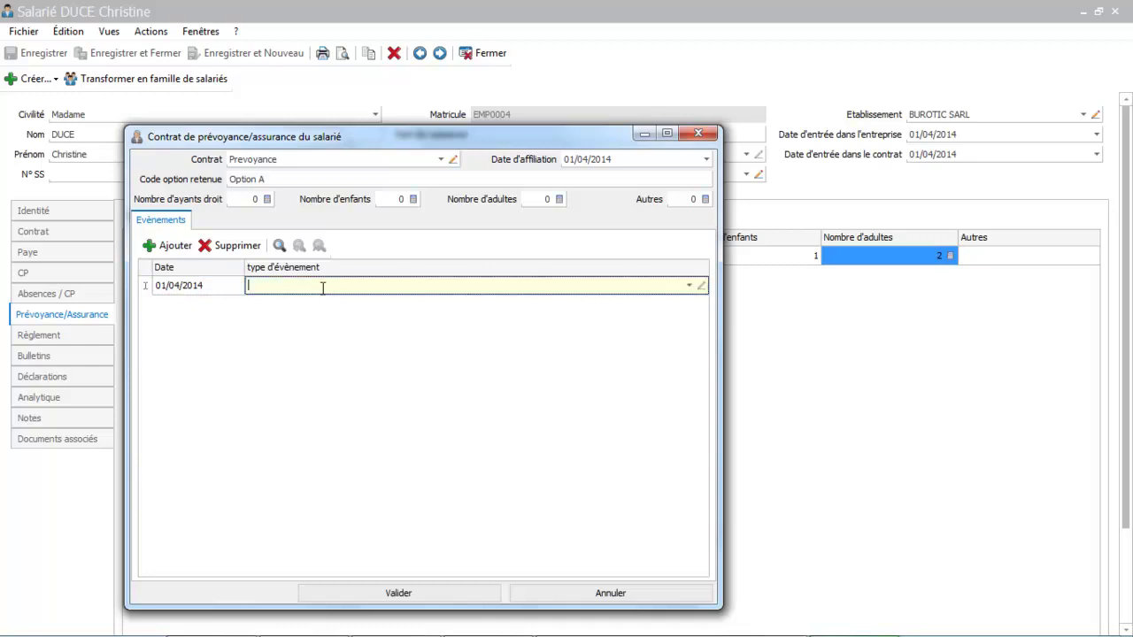
{"action": "left_click", "coordinate": [689, 286]}
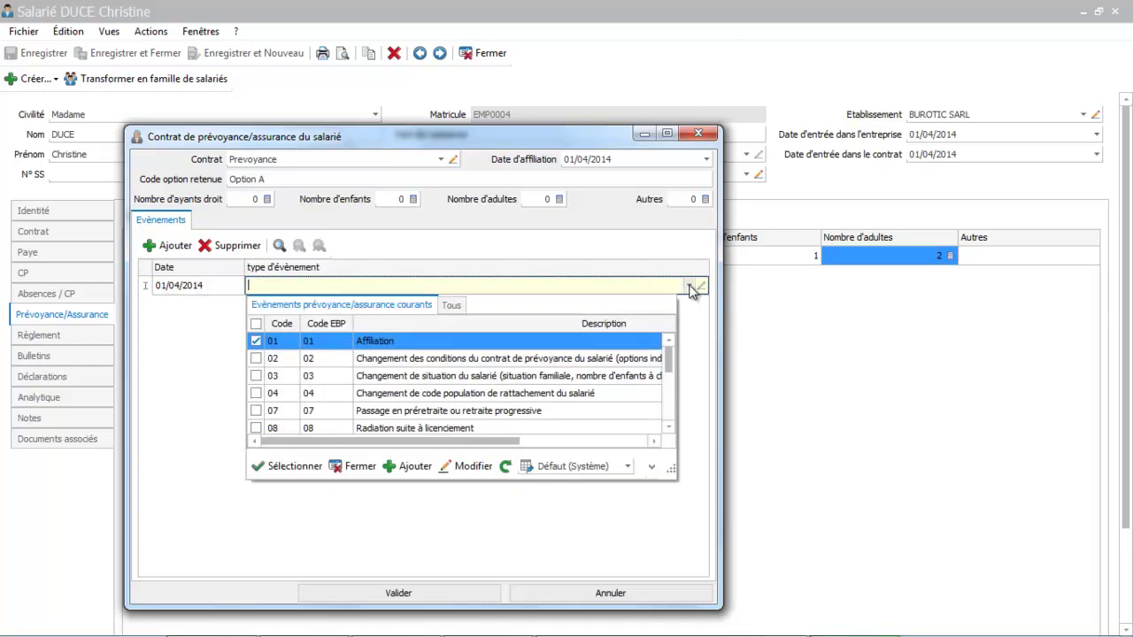
{"action": "left_click", "coordinate": [516, 344]}
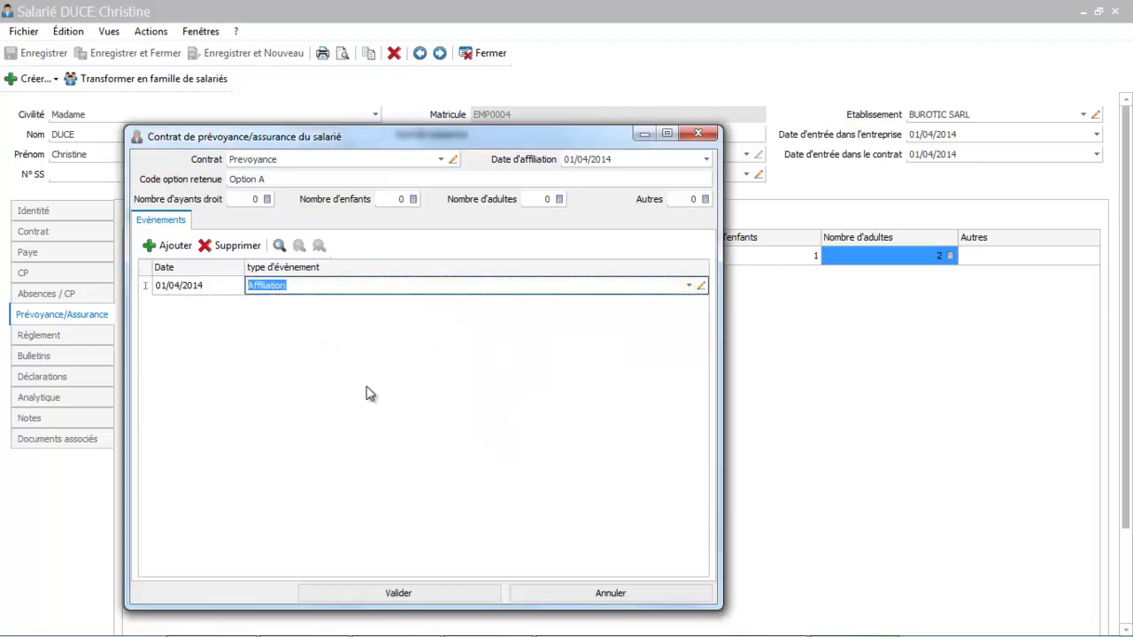
{"action": "key", "text": "Return"}
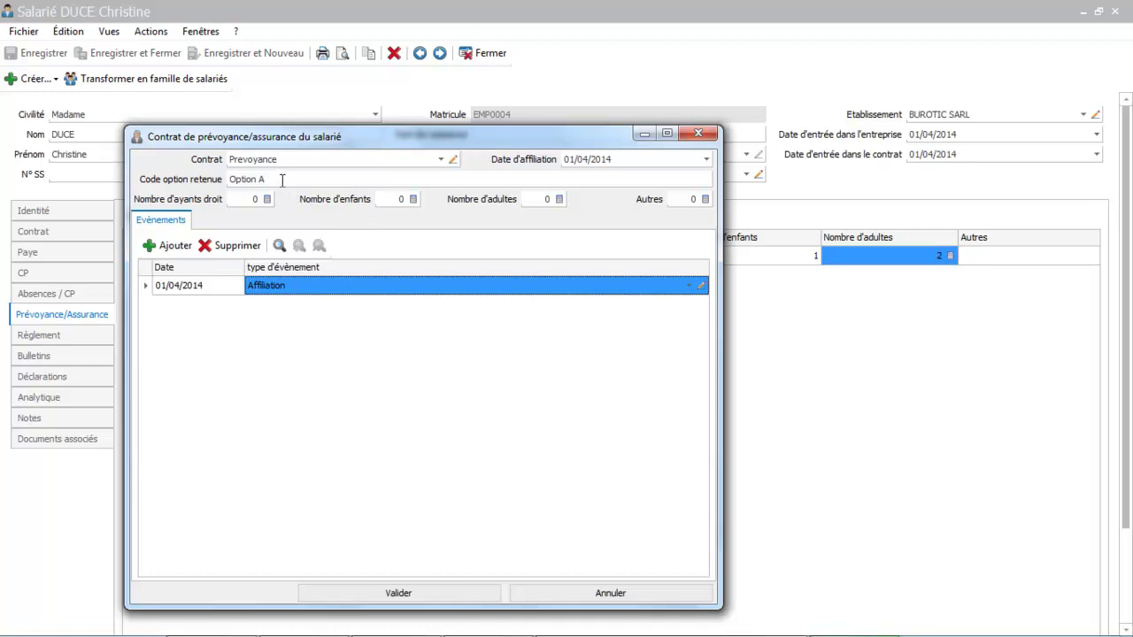
Set the contract's Nombre d'enfants to 2
{"action": "left_click", "coordinate": [390, 200]}
{"action": "type", "text": "2"}
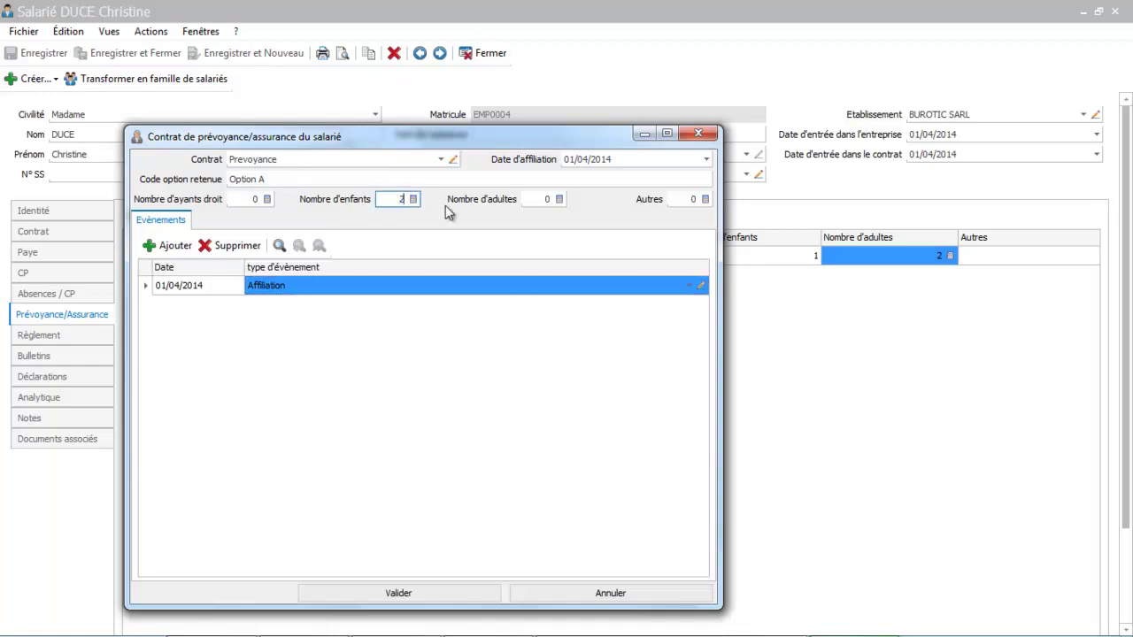
{"action": "key", "text": "Tab"}
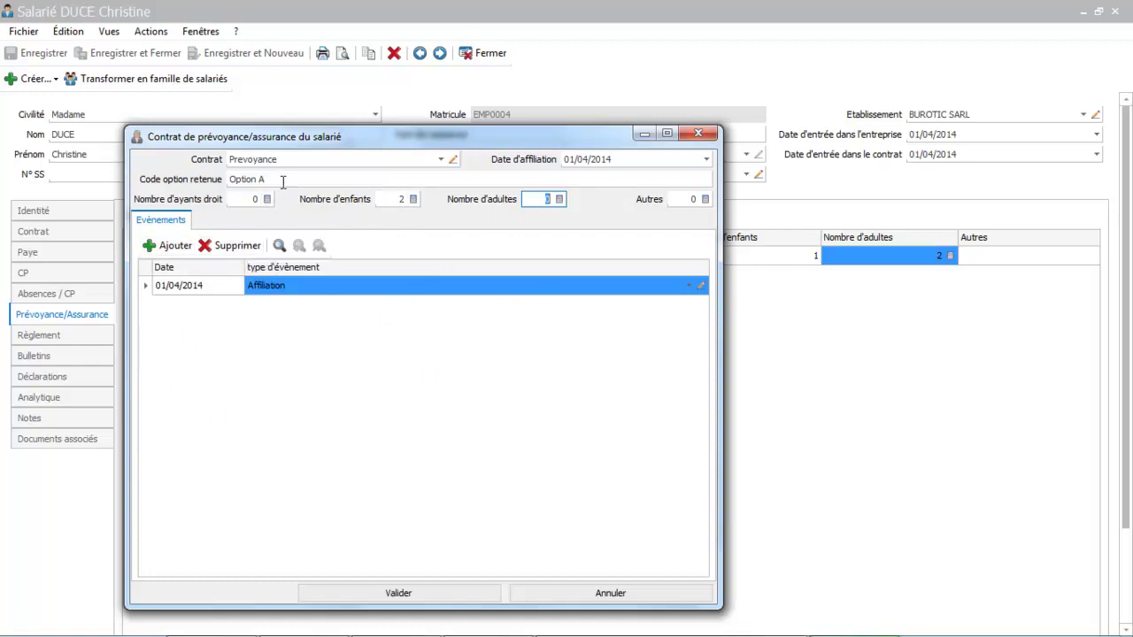
Add a second event dated 16/12/2014 with the type Changement des conditions du contrat de prévoyance du salarié (options individuelles)
{"action": "left_click", "coordinate": [173, 246]}
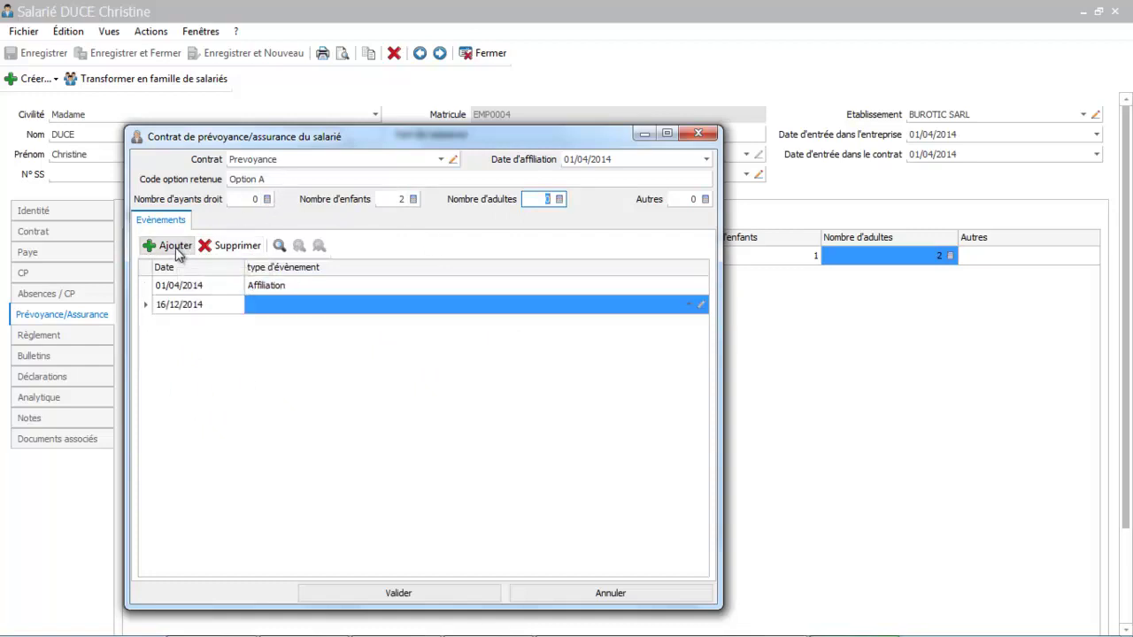
{"action": "left_click", "coordinate": [202, 306]}
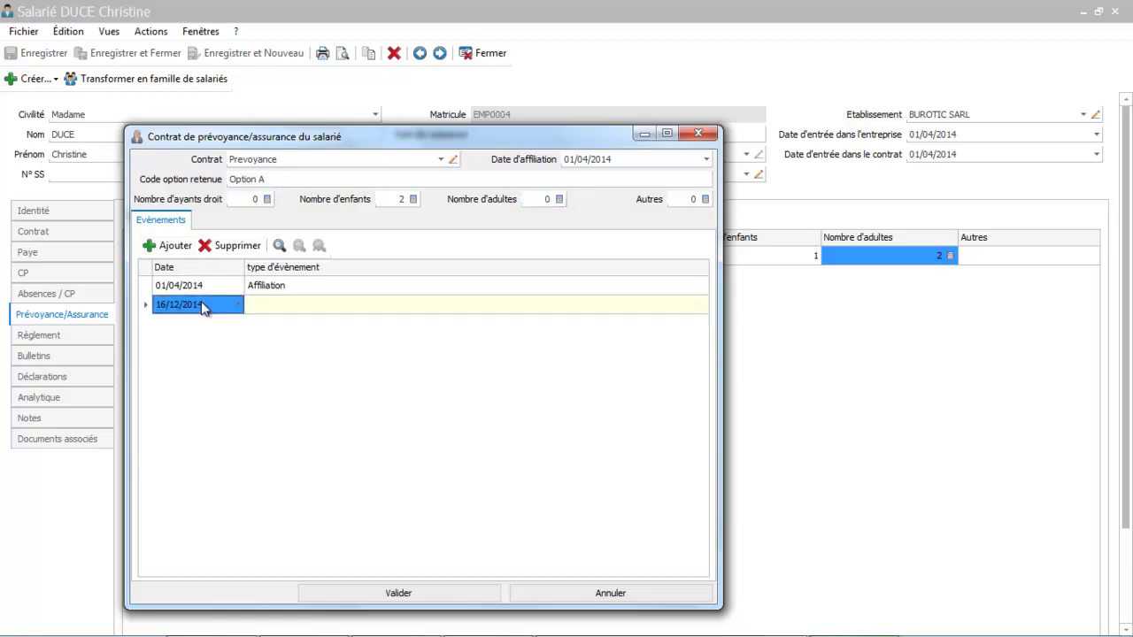
{"action": "left_click", "coordinate": [238, 305]}
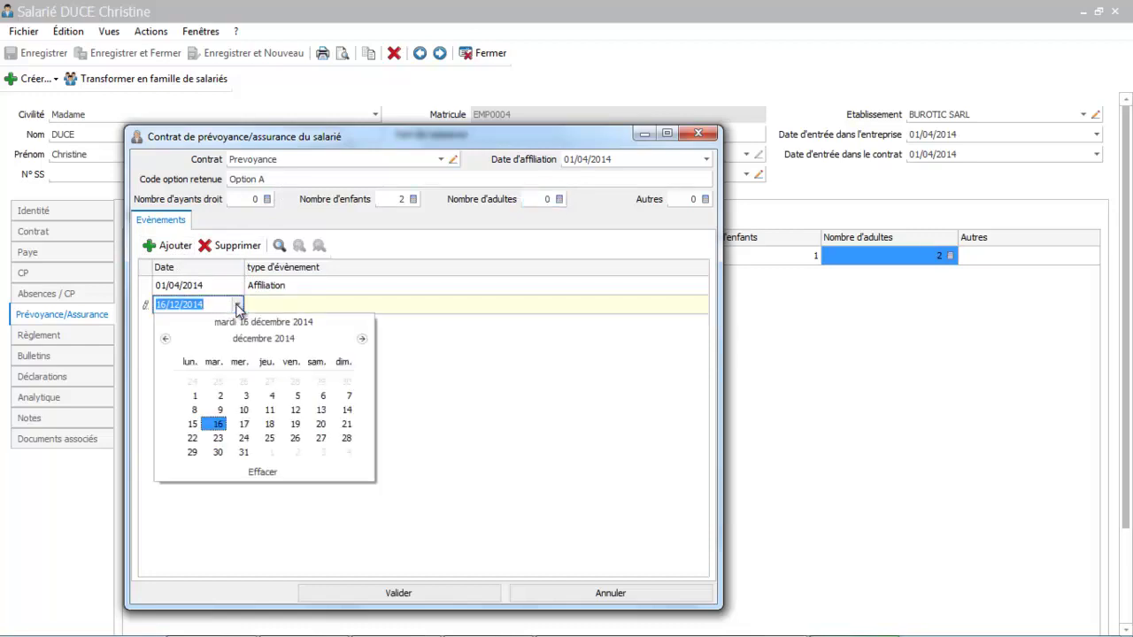
{"action": "left_click", "coordinate": [219, 425]}
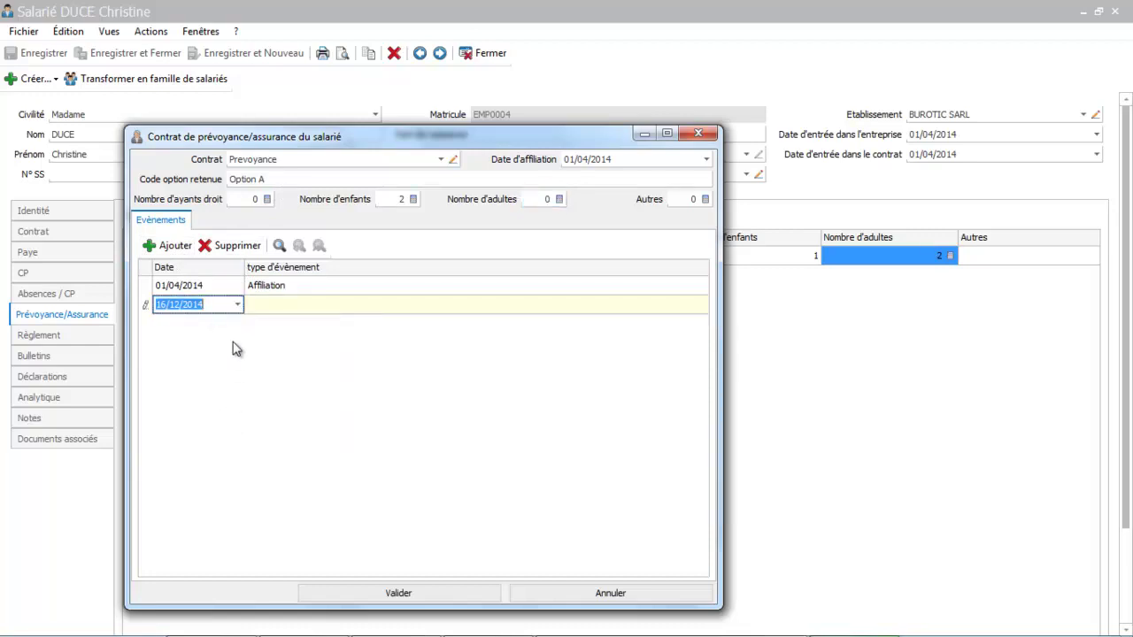
{"action": "left_click", "coordinate": [274, 305]}
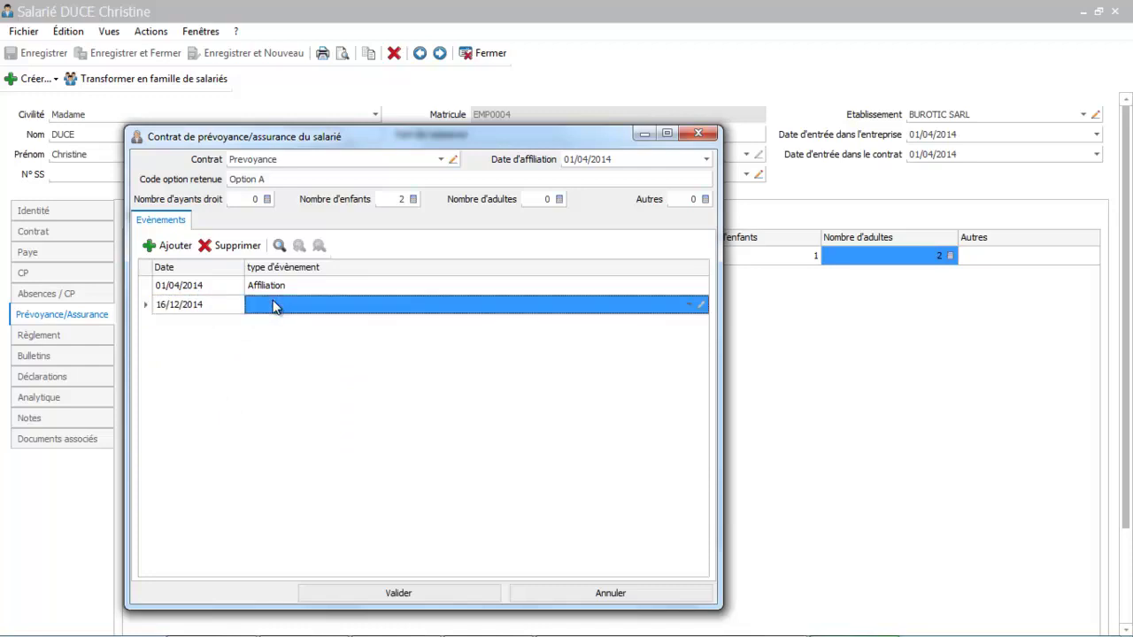
{"action": "left_click", "coordinate": [689, 304]}
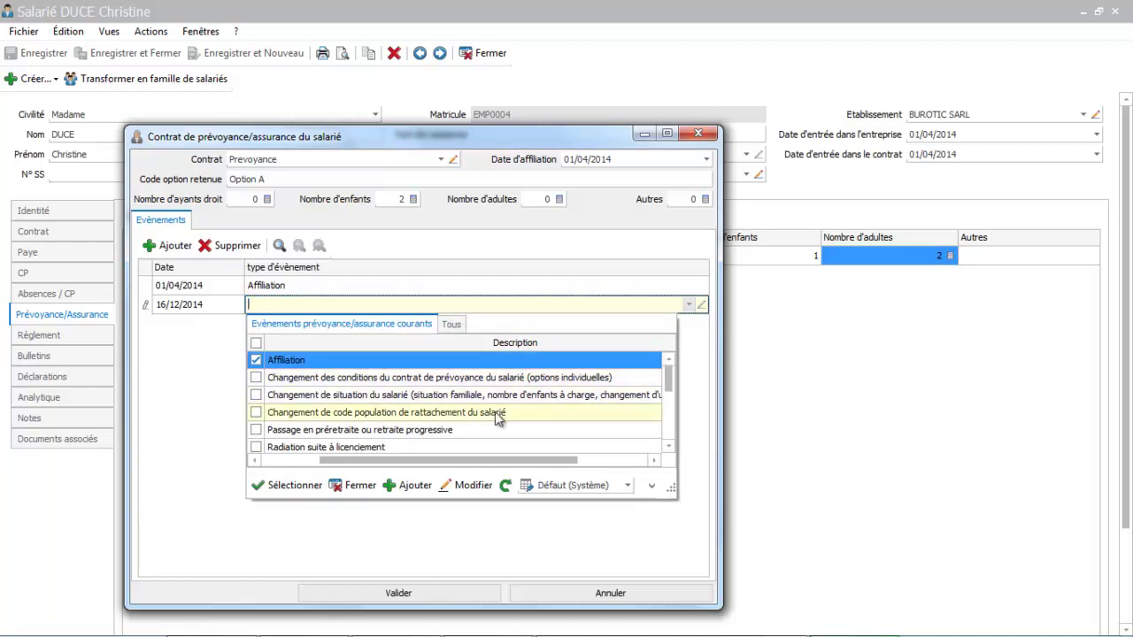
{"action": "mouse_move", "coordinate": [666, 396]}
{"action": "left_mouse_down"}
{"action": "mouse_move", "coordinate": [669, 435]}
{"action": "mouse_move", "coordinate": [668, 377]}
{"action": "left_mouse_up"}
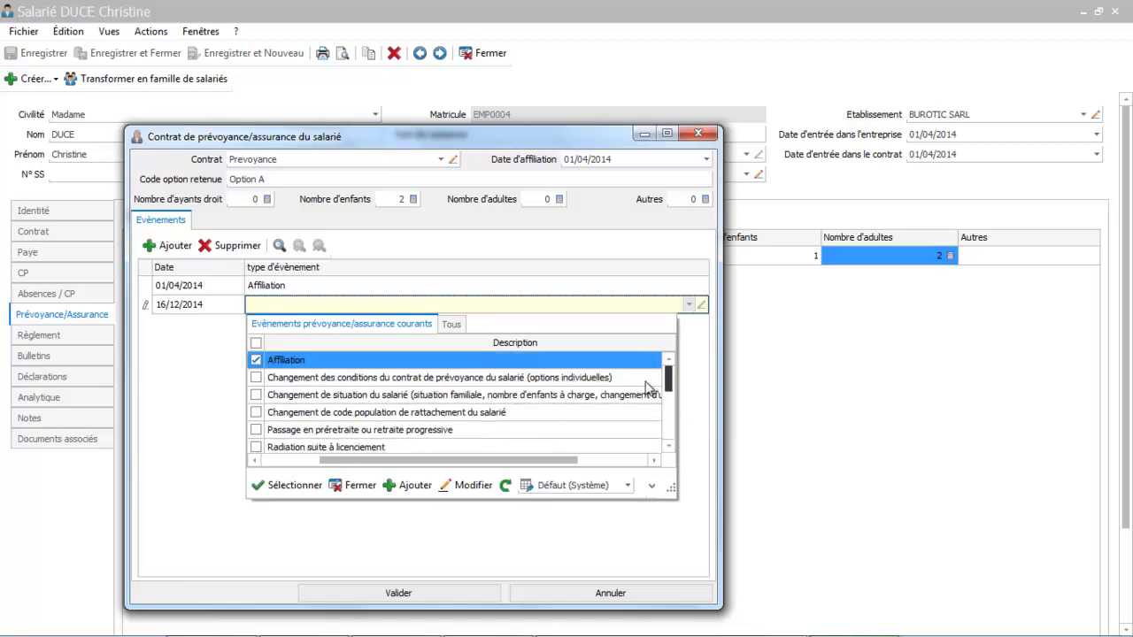
{"action": "left_click", "coordinate": [415, 379]}
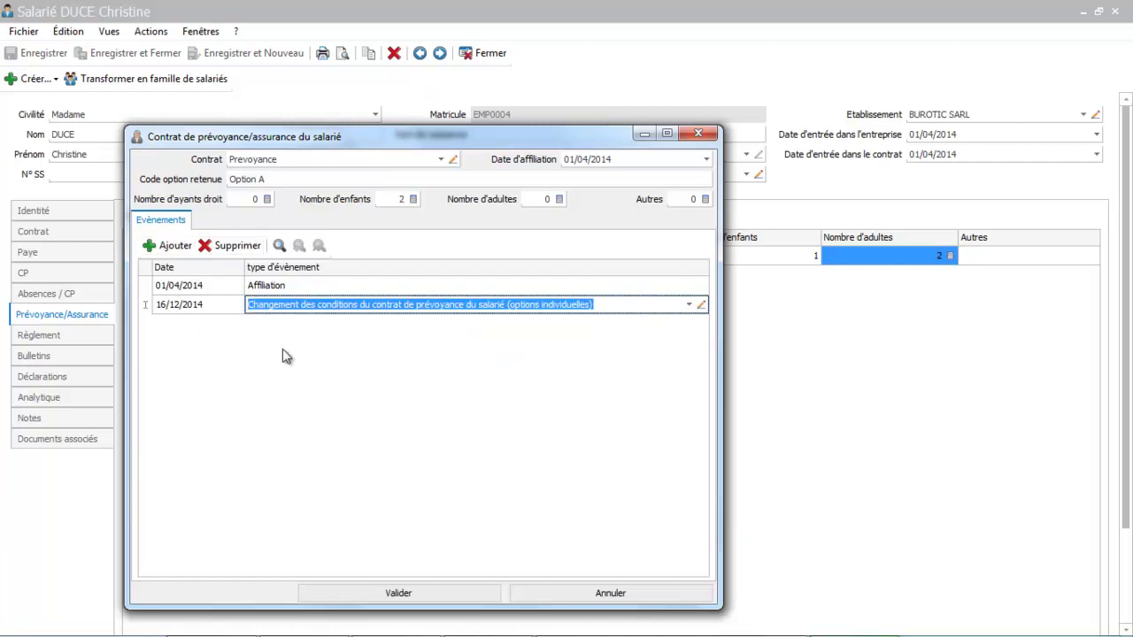
{"action": "key", "text": "Return"}
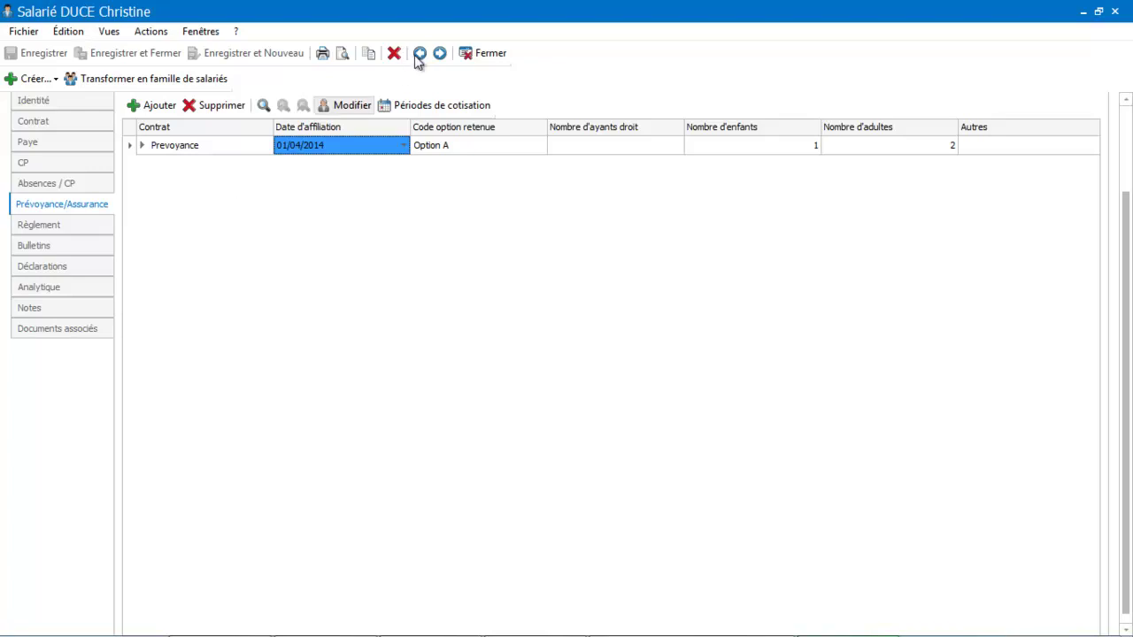
Close the employee's record and list the payroll cotisation rubriques filtered on the Prévoyance theme
{"action": "left_click", "coordinate": [486, 55]}
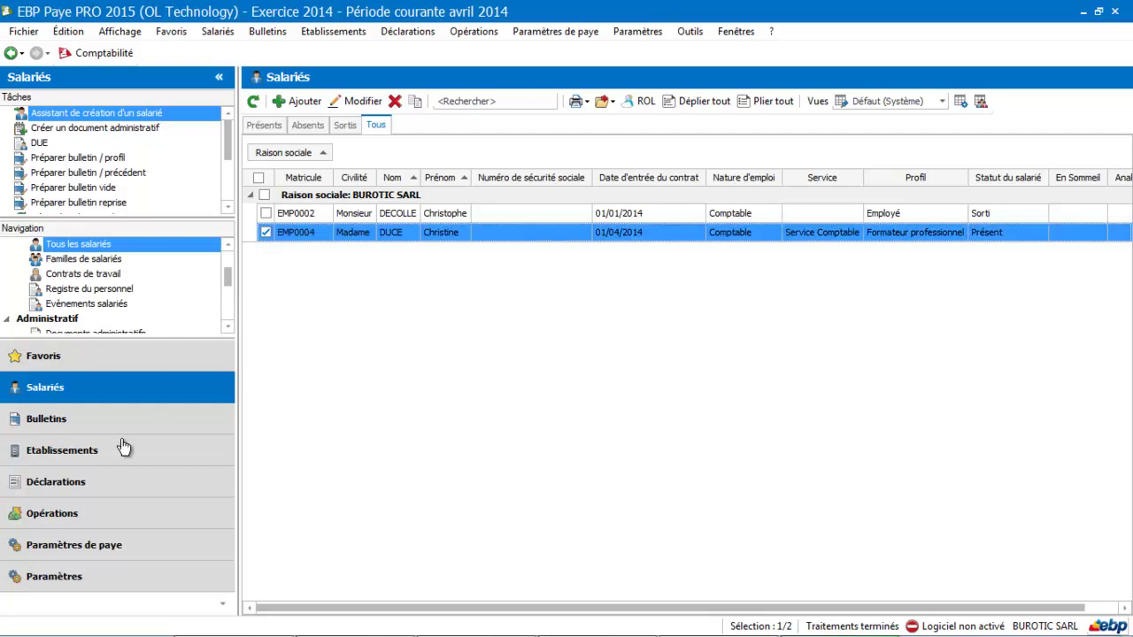
{"action": "left_click", "coordinate": [95, 550]}
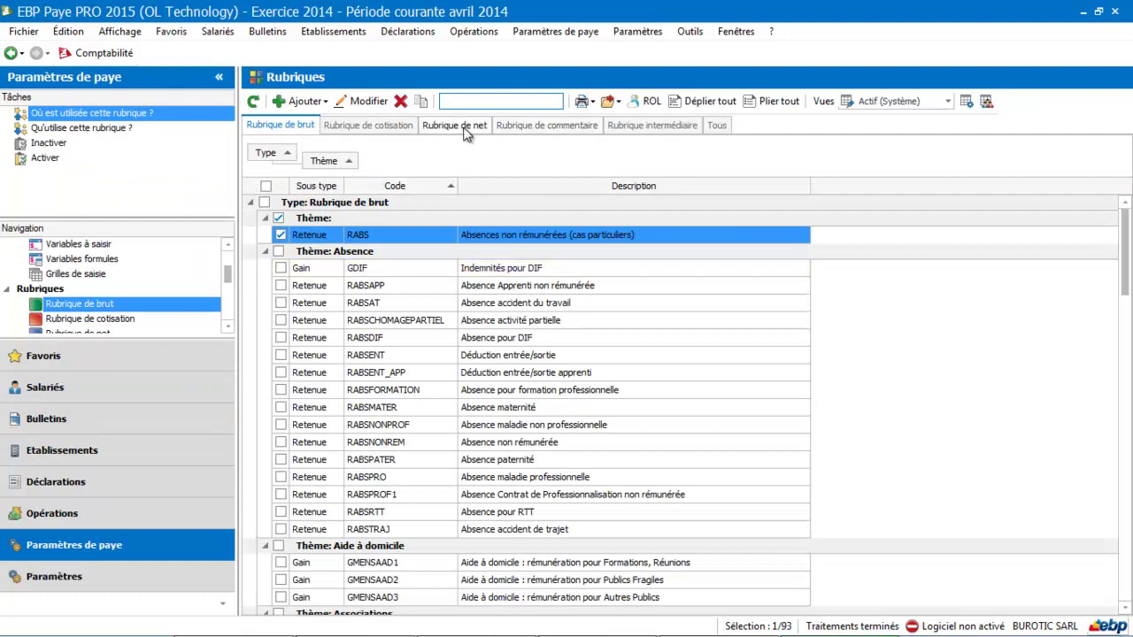
{"action": "left_click", "coordinate": [379, 125]}
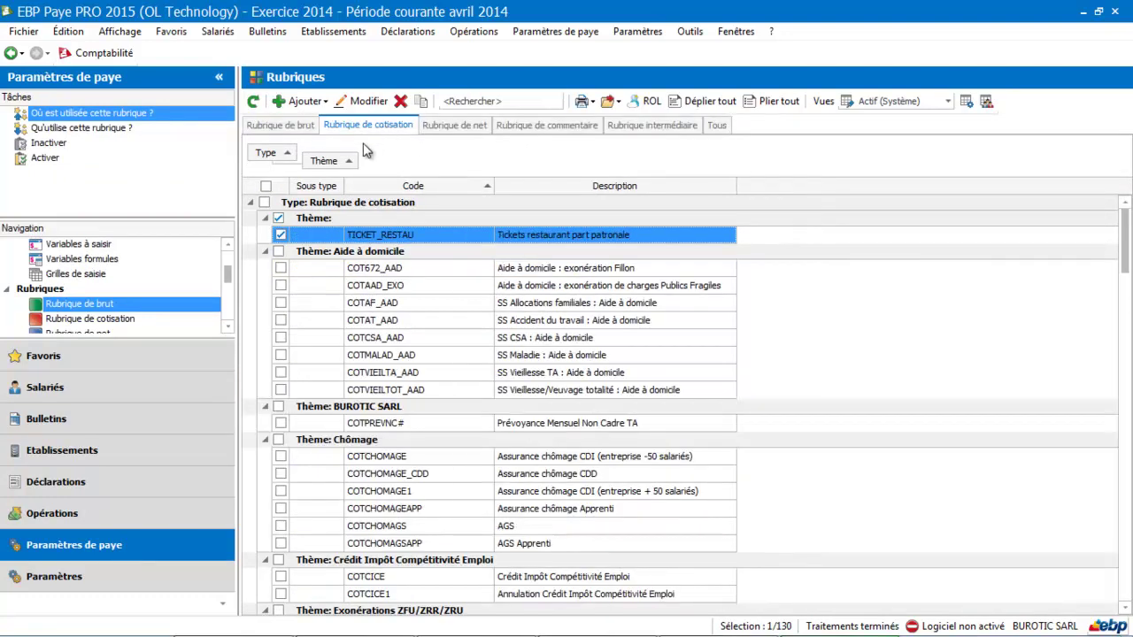
{"action": "left_click", "coordinate": [352, 161]}
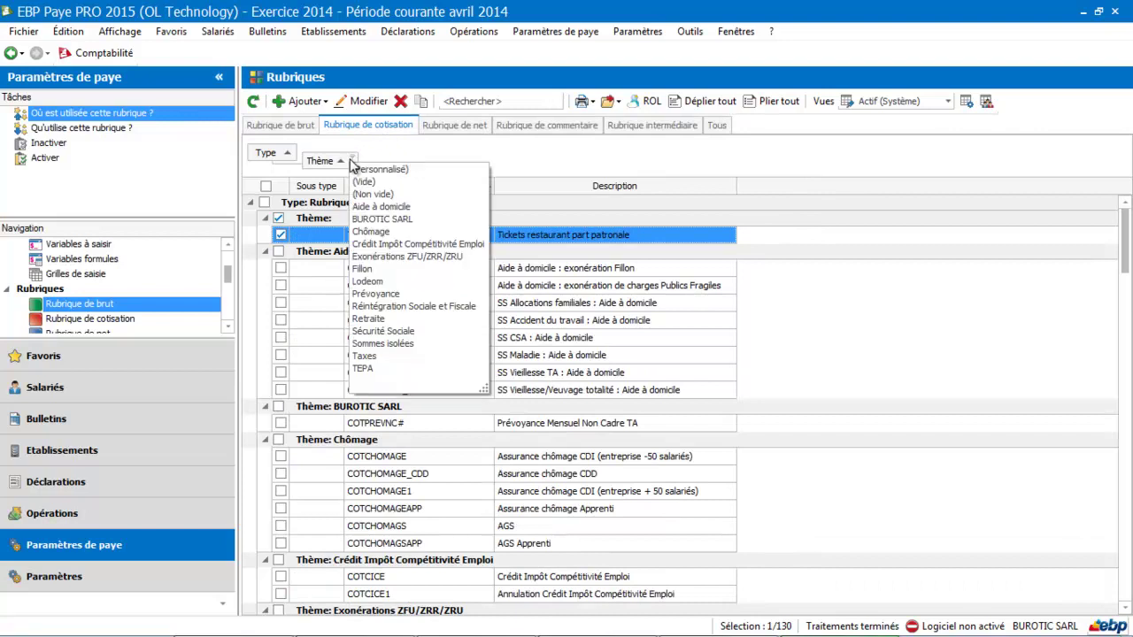
{"action": "left_click", "coordinate": [376, 294]}
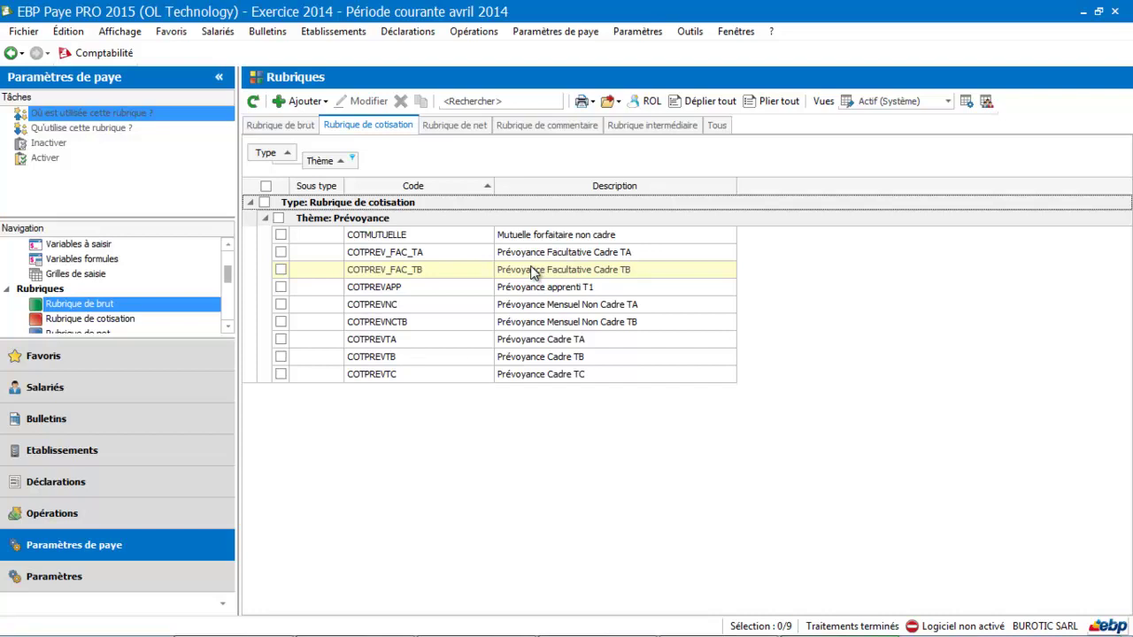
Open the COTPREVNC rubrique to examine its formulas, organisme and contract settings, and close it
{"action": "left_click", "coordinate": [398, 310]}
{"action": "double_click", "coordinate": [398, 305]}
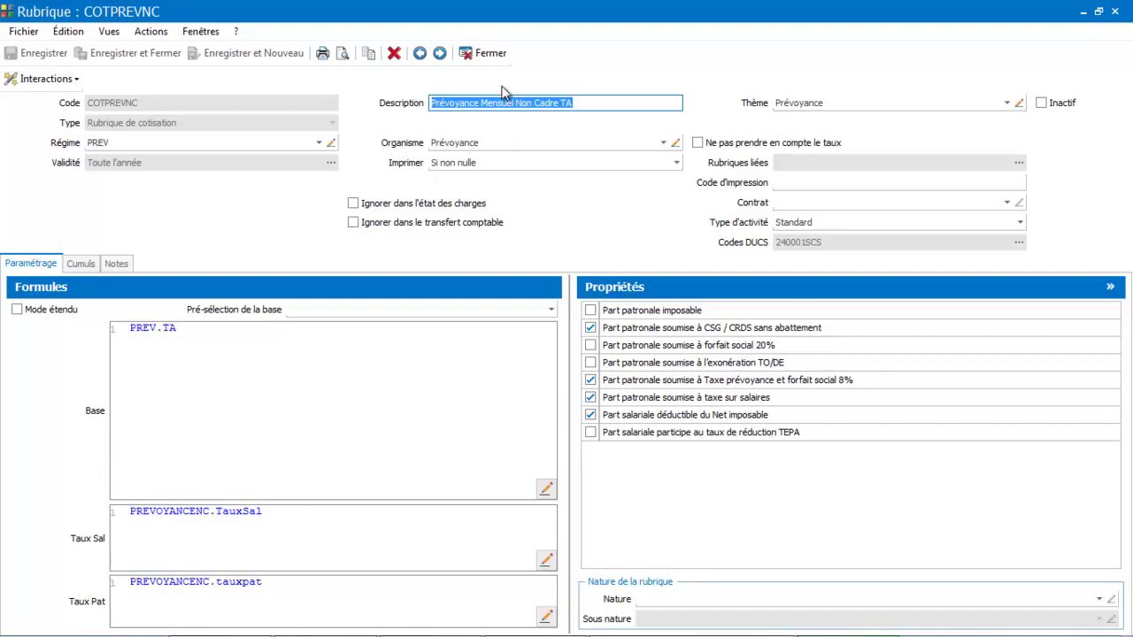
{"action": "left_click", "coordinate": [489, 56]}
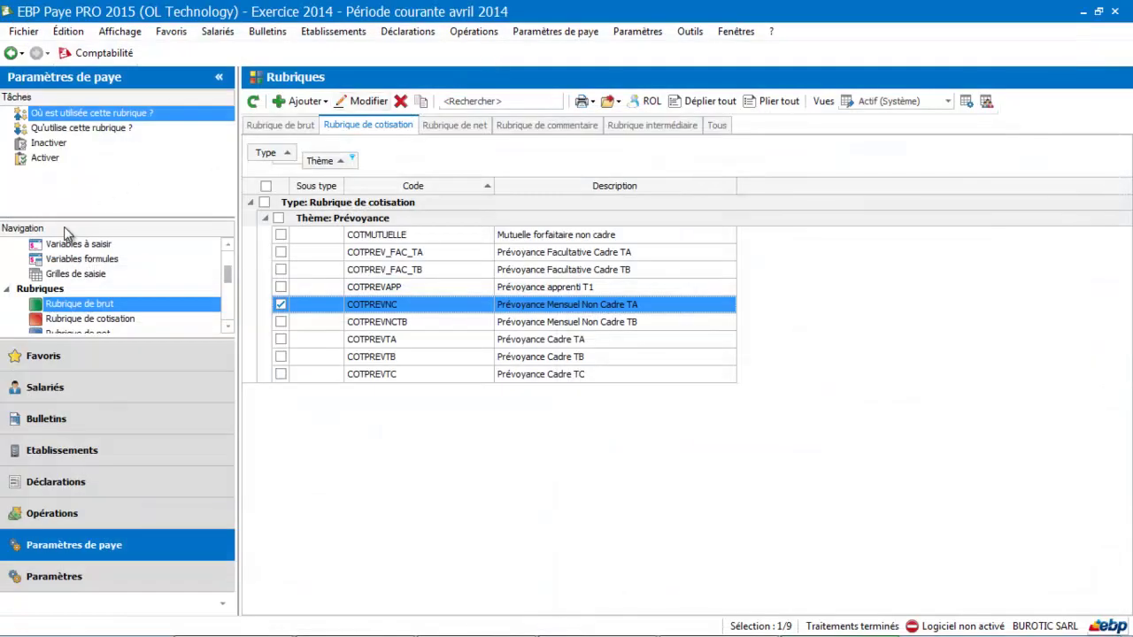
List the Taux constants filtered on the Prévoyance theme
{"action": "left_click_drag", "start_coordinate": [232, 280], "coordinate": [228, 255]}
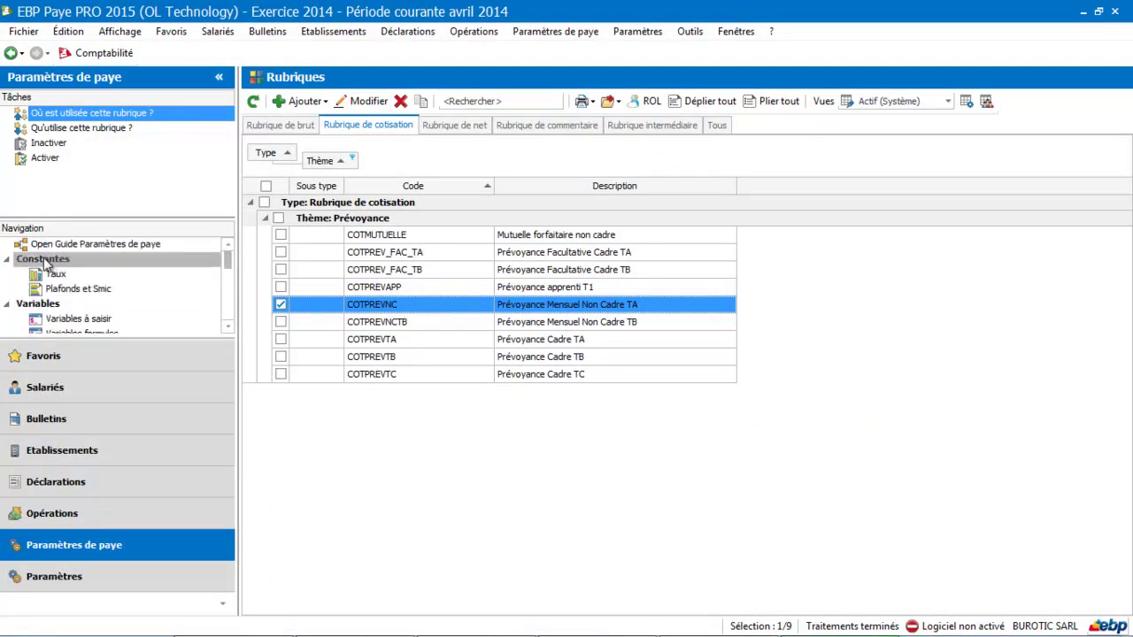
{"action": "left_click", "coordinate": [71, 276]}
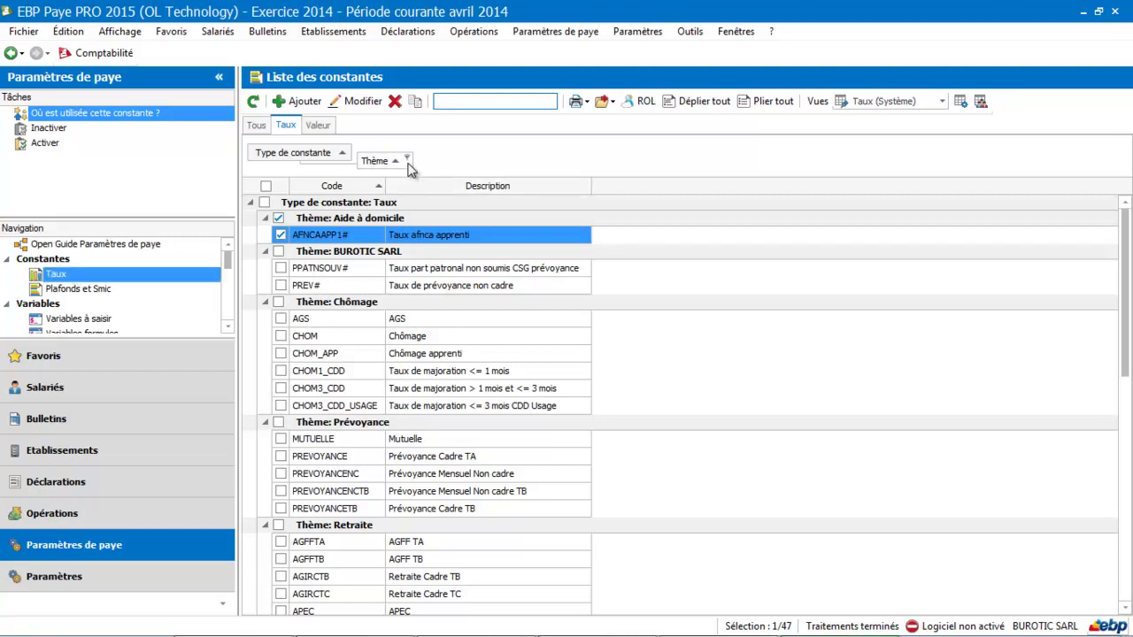
{"action": "left_click", "coordinate": [407, 160]}
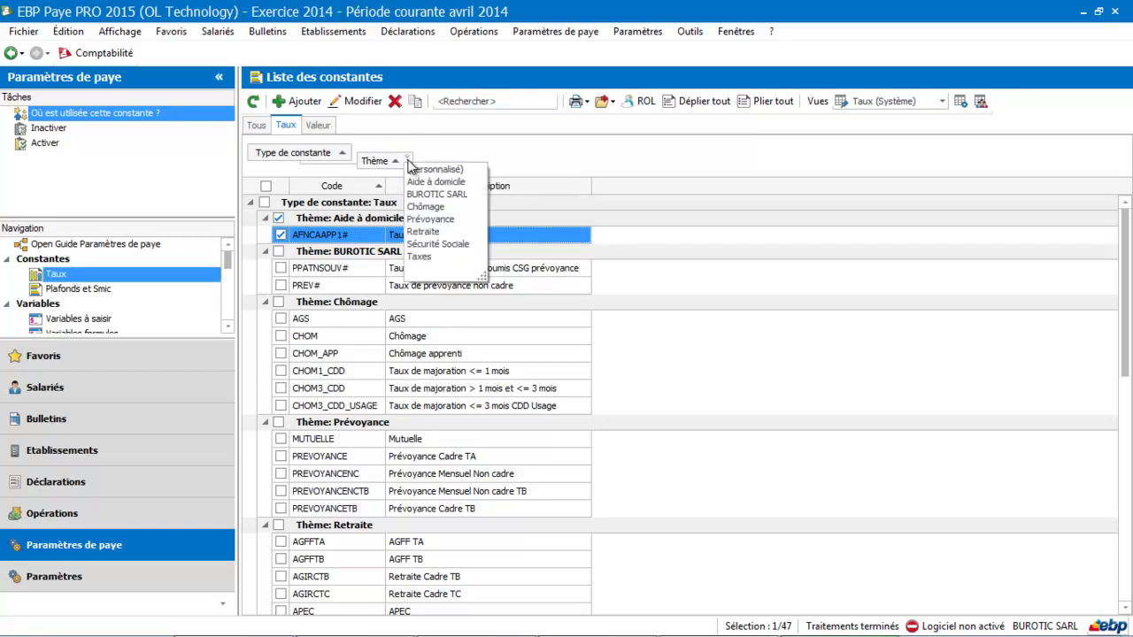
{"action": "left_click", "coordinate": [425, 220]}
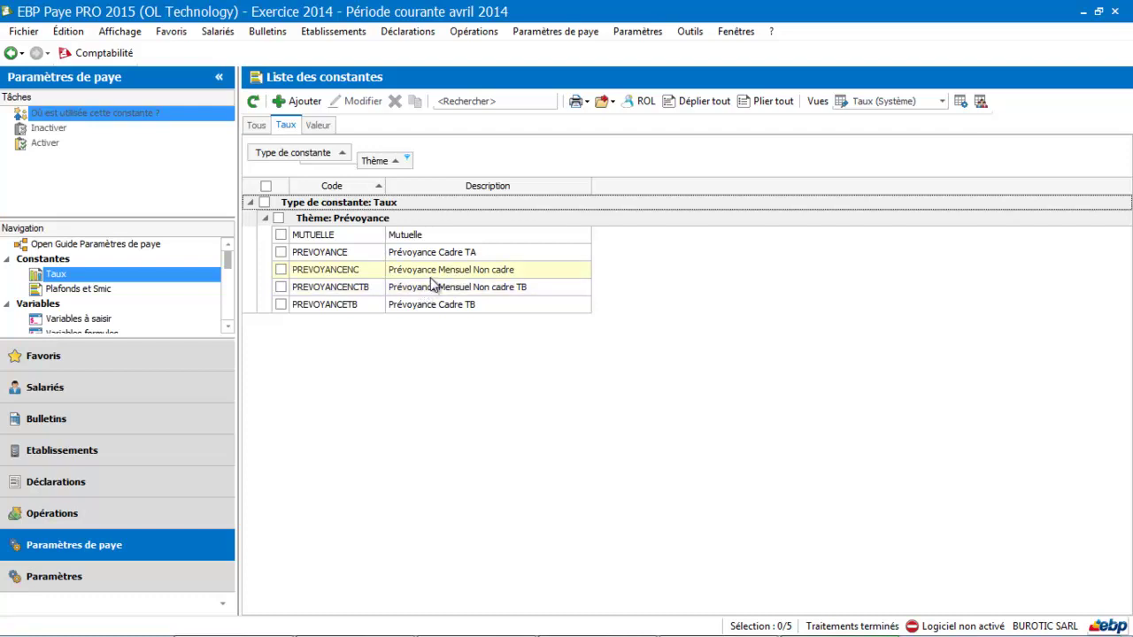
Open the PREVOYANCENC constant to examine its salarial and patronal rates, and close it
{"action": "left_click", "coordinate": [432, 275]}
{"action": "double_click", "coordinate": [431, 276]}
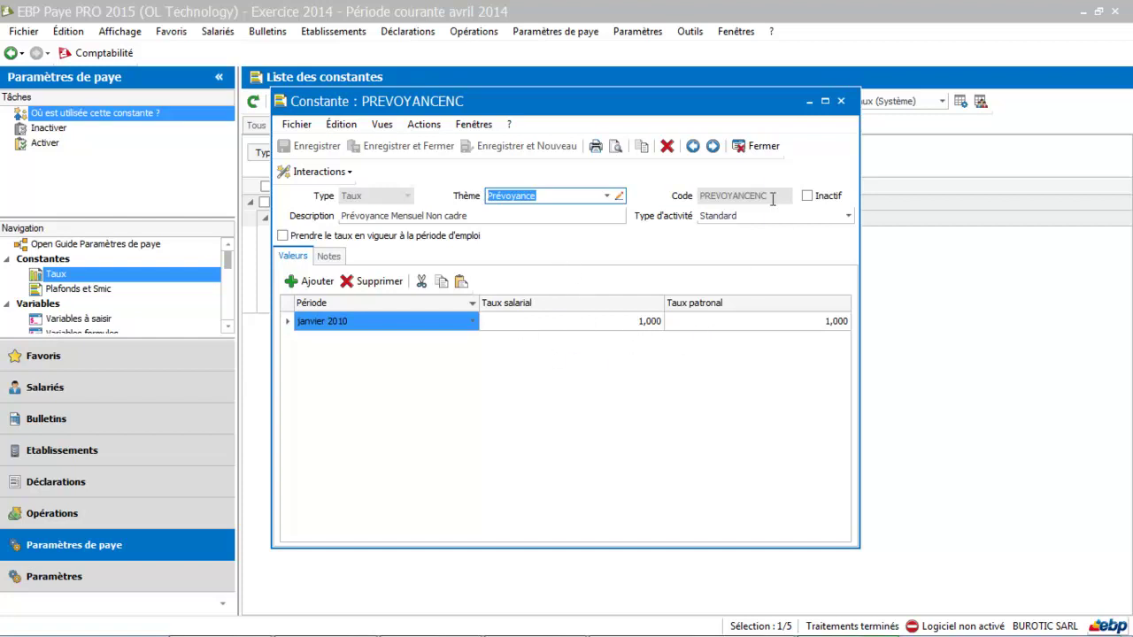
{"action": "left_click", "coordinate": [773, 151]}
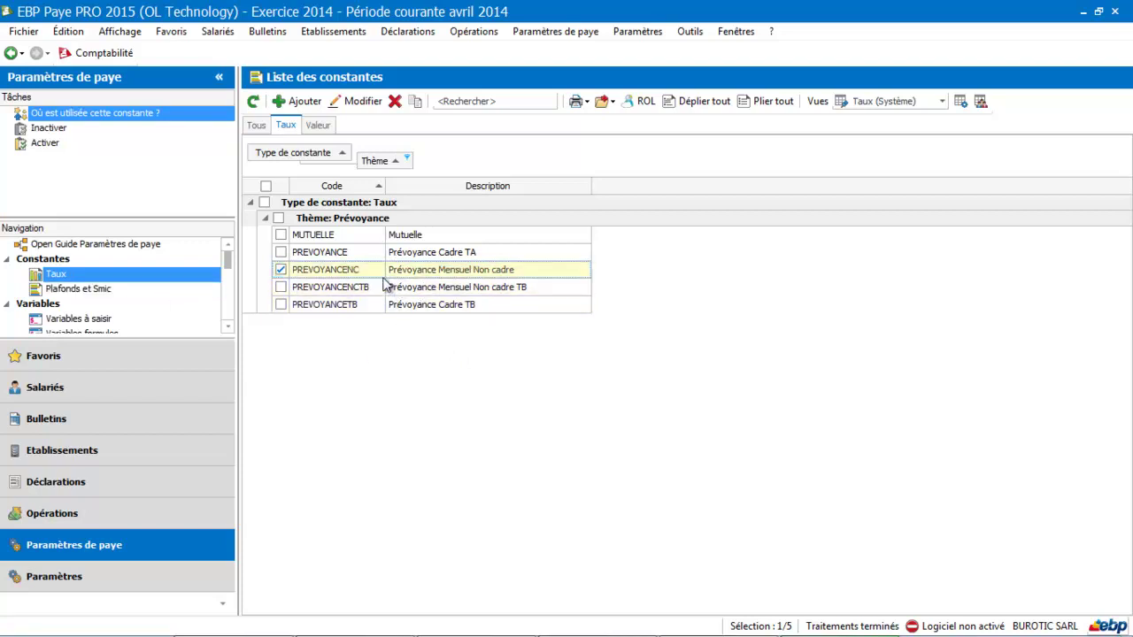
Create a new constant of type Taux and assign it the BUROTIC SARL theme
{"action": "left_click", "coordinate": [312, 105]}
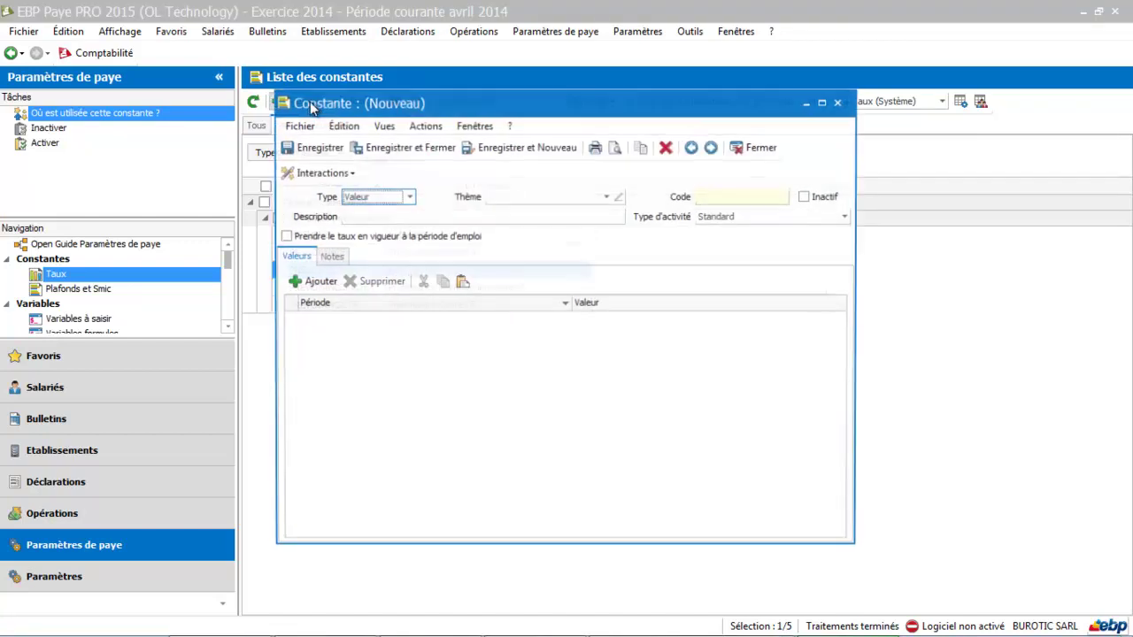
{"action": "left_click", "coordinate": [409, 199]}
{"action": "left_click", "coordinate": [387, 224]}
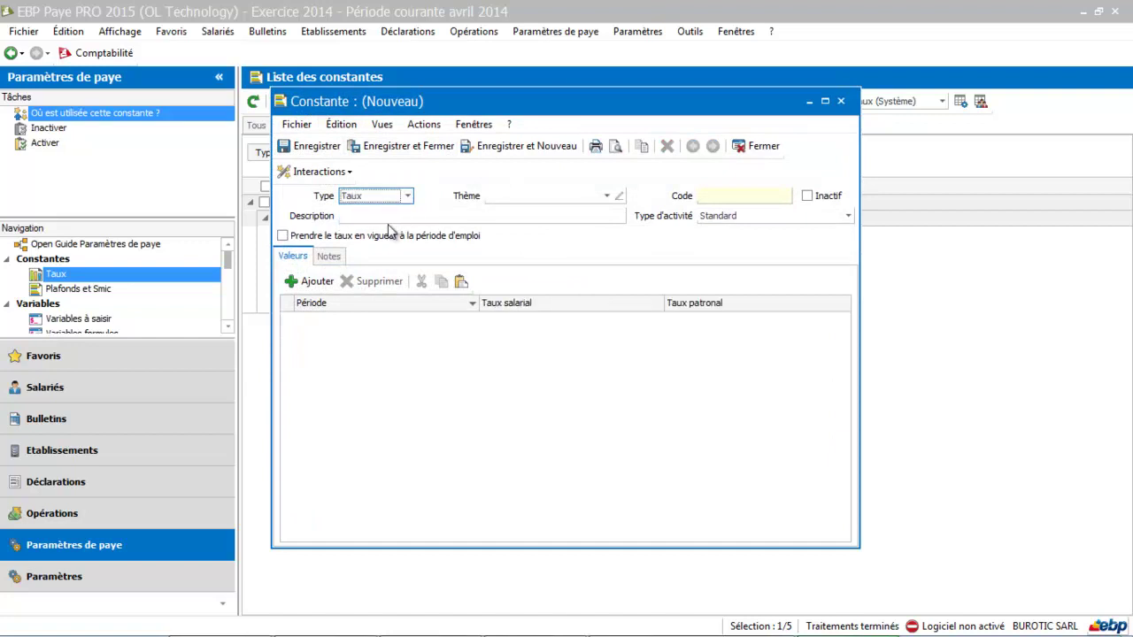
{"action": "left_click", "coordinate": [607, 196]}
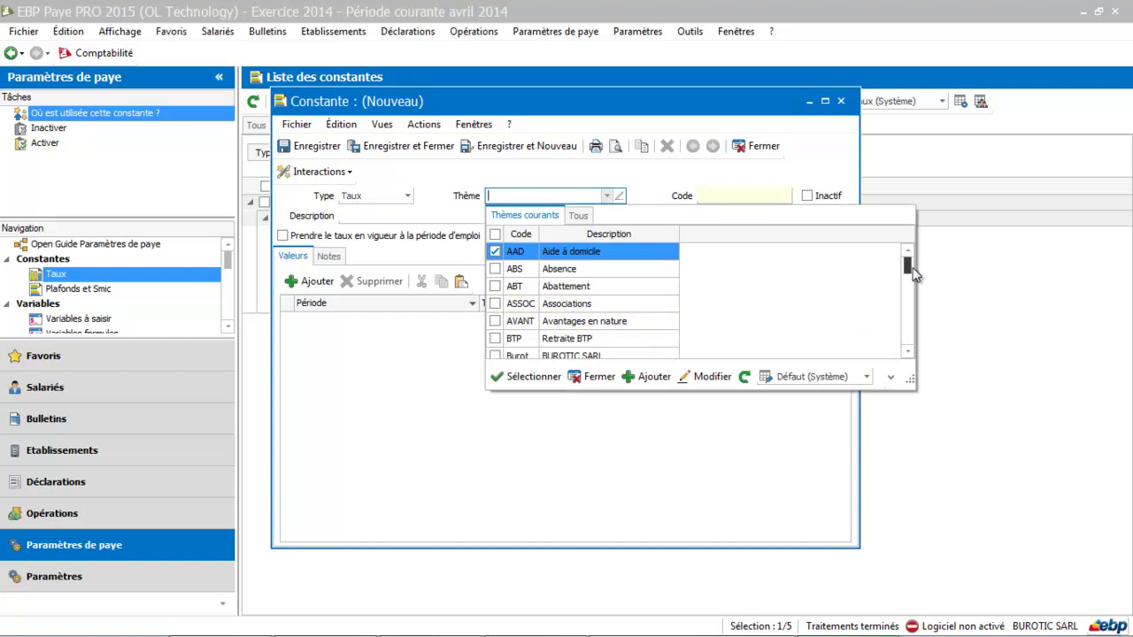
{"action": "left_click_drag", "start_coordinate": [909, 265], "coordinate": [908, 281]}
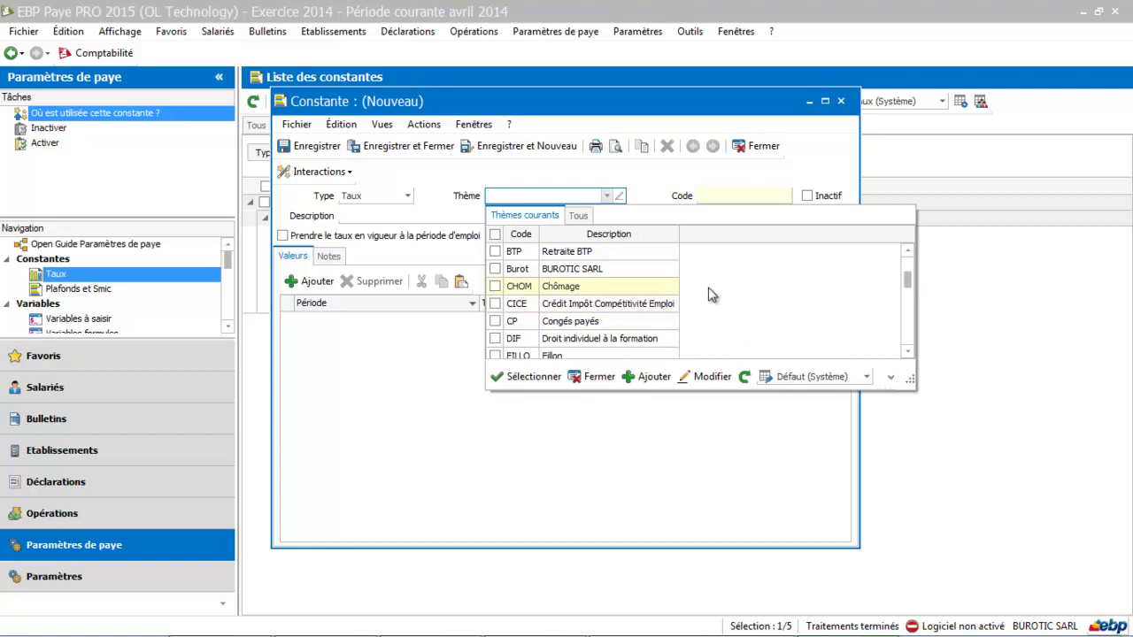
{"action": "left_click", "coordinate": [642, 277]}
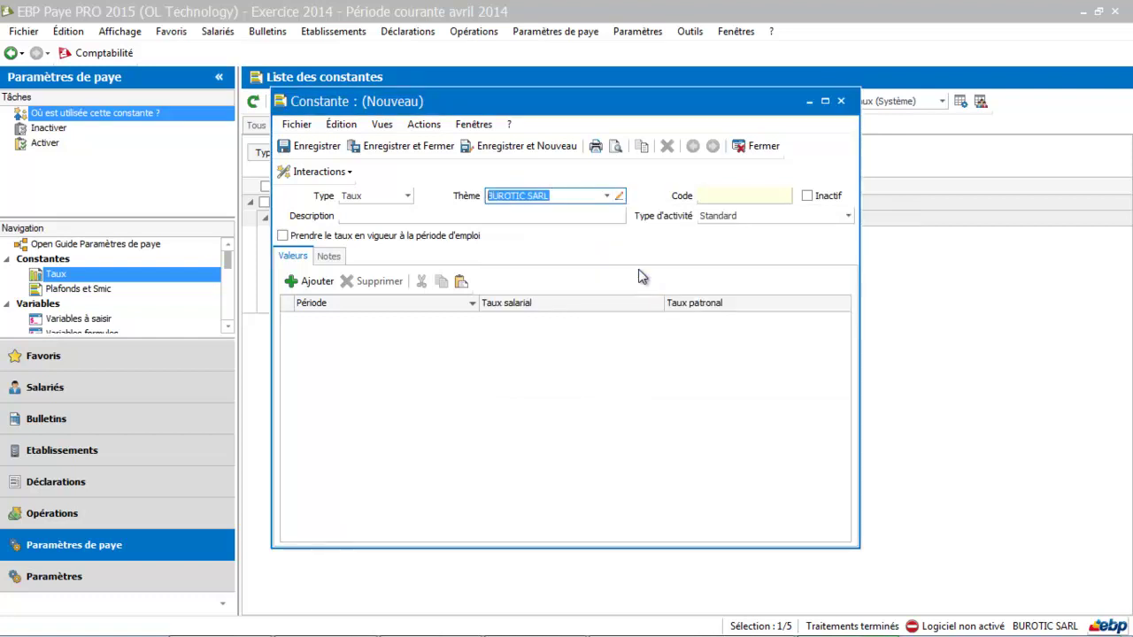
Give the new constant the code TXPREVTANC and the description "Taux prevoyance non cadre TA"
{"action": "left_click", "coordinate": [714, 196]}
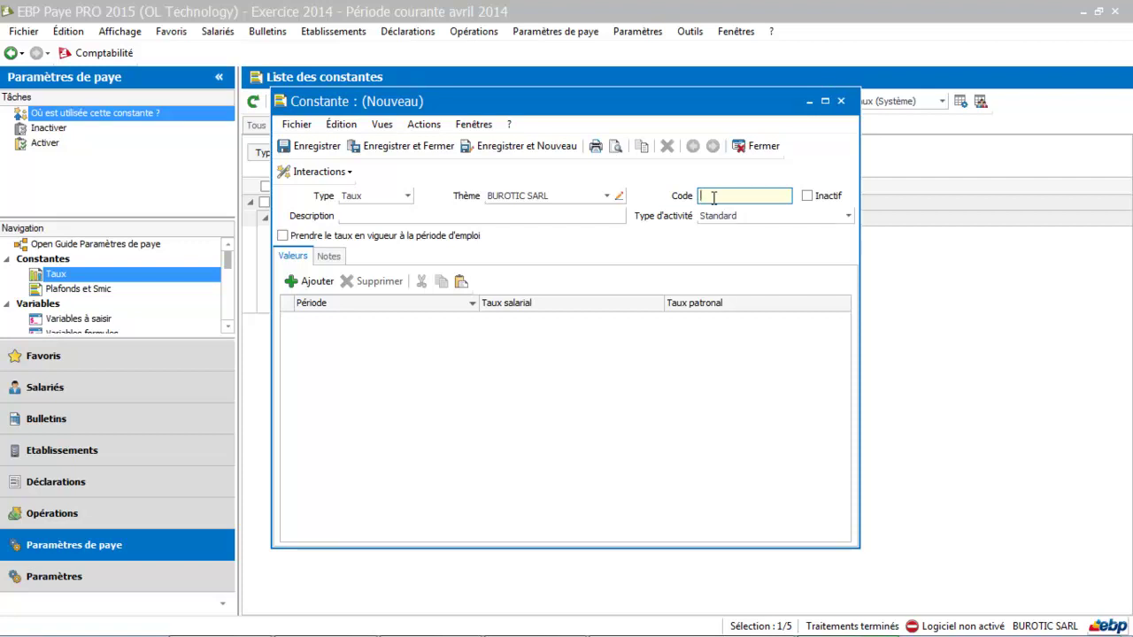
{"action": "type", "text": "TEF"}
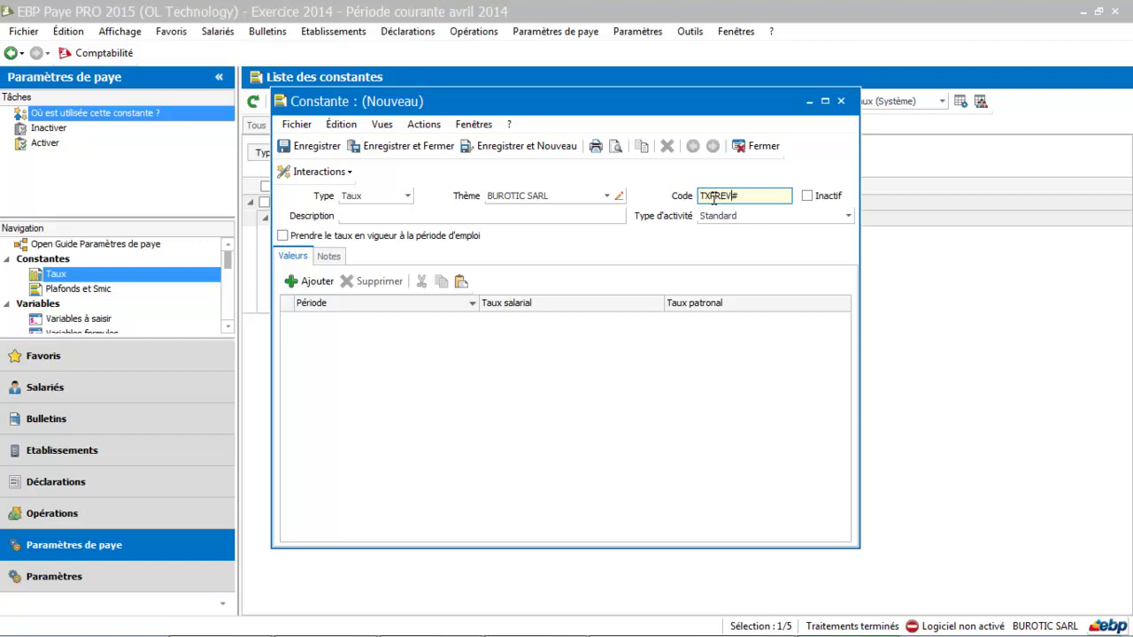
{"action": "type", "text": "REVTANC"}
{"action": "left_click", "coordinate": [445, 215]}
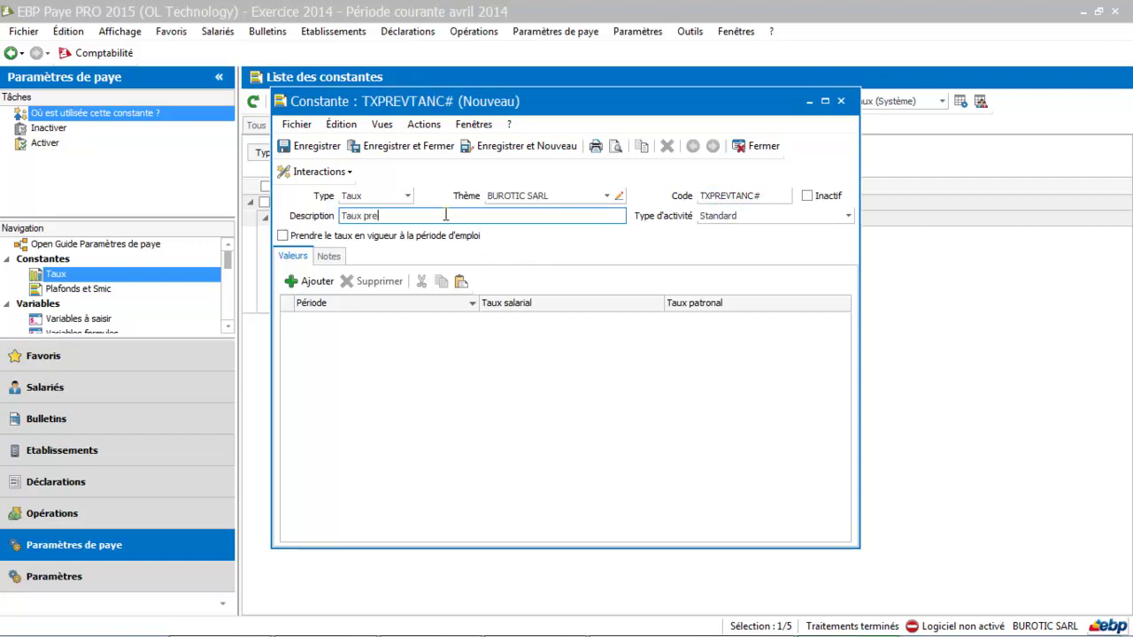
{"action": "type", "text": "Taux prevoyance non cadre TA"}
{"action": "key", "text": "Tab"}
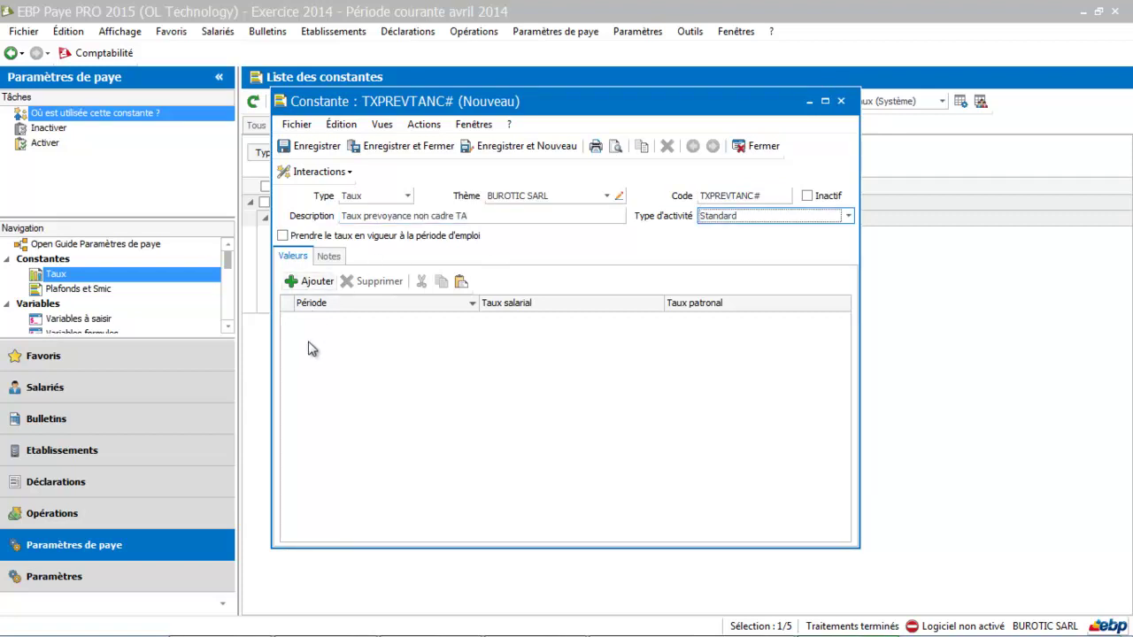
Add a value line to the constant and set its period to janvier 2014
{"action": "left_click", "coordinate": [312, 284]}
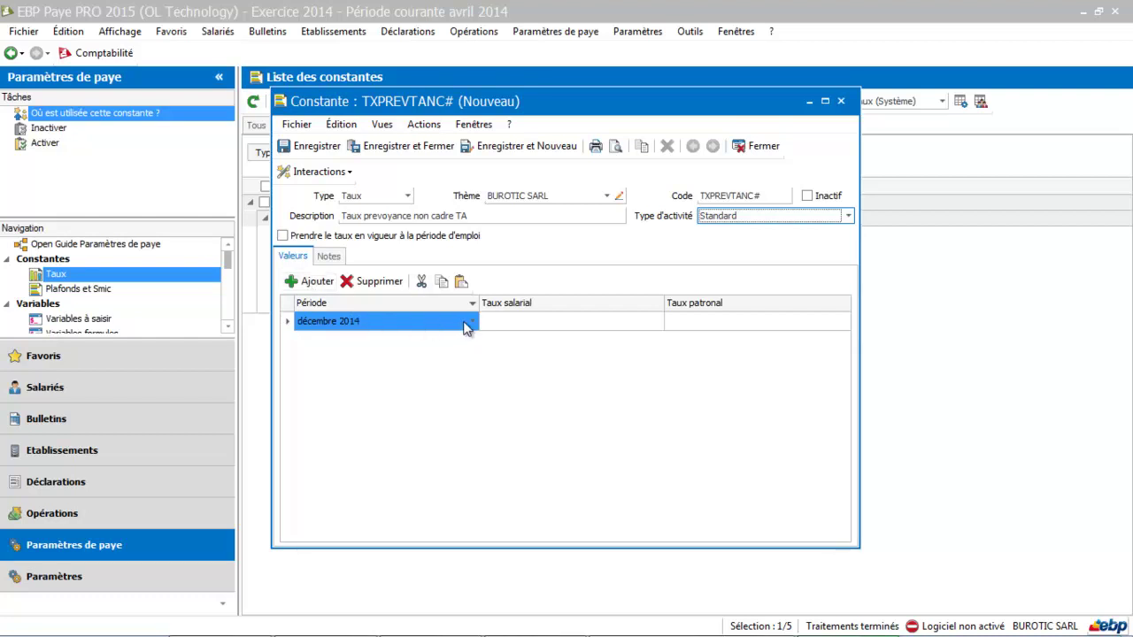
{"action": "left_click", "coordinate": [471, 324]}
{"action": "left_click", "coordinate": [472, 324]}
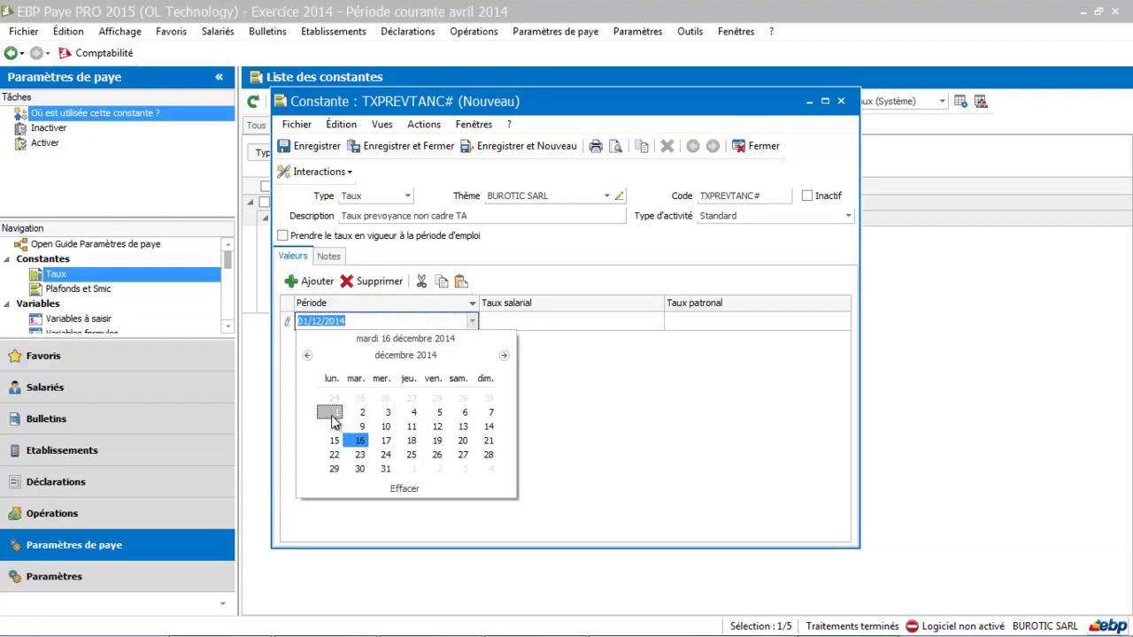
{"action": "left_click", "coordinate": [329, 414]}
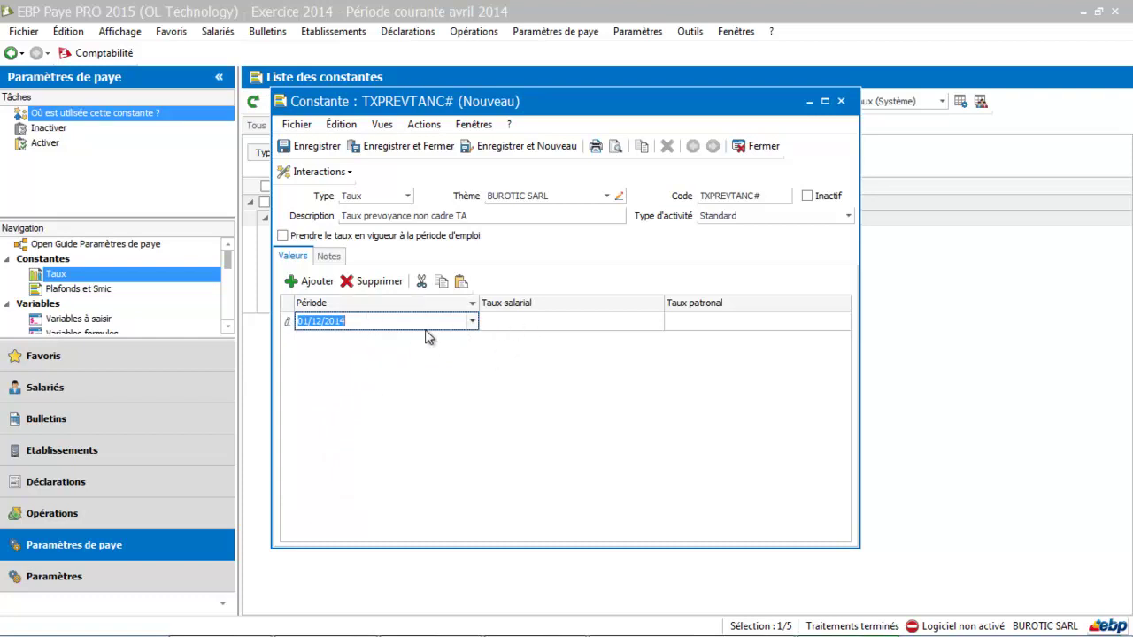
{"action": "left_click", "coordinate": [472, 324]}
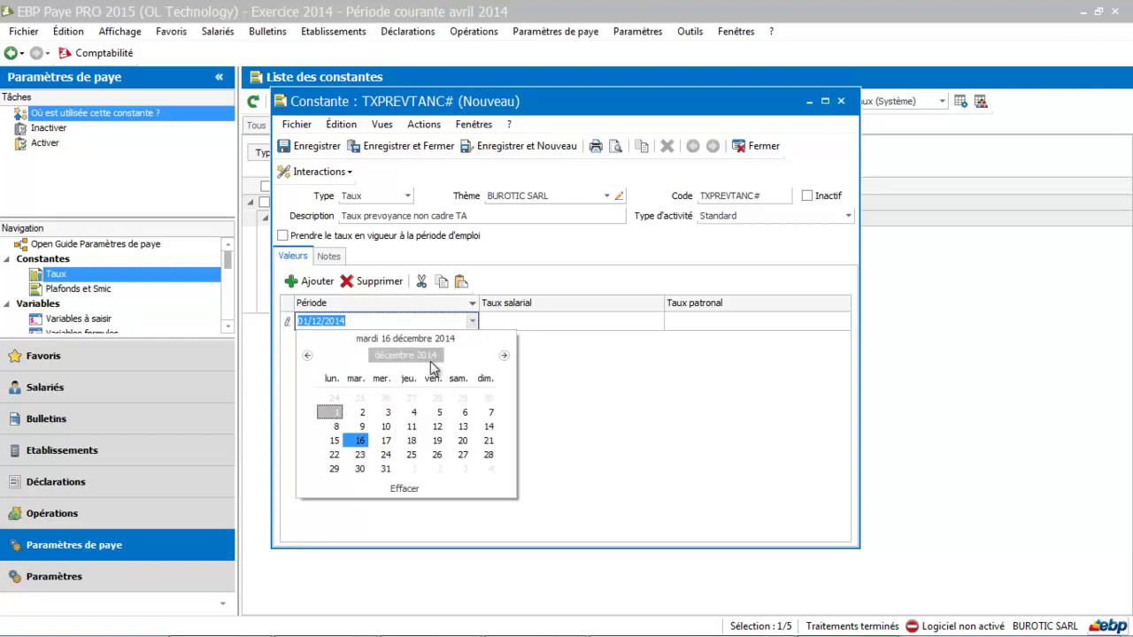
{"action": "left_click", "coordinate": [417, 354]}
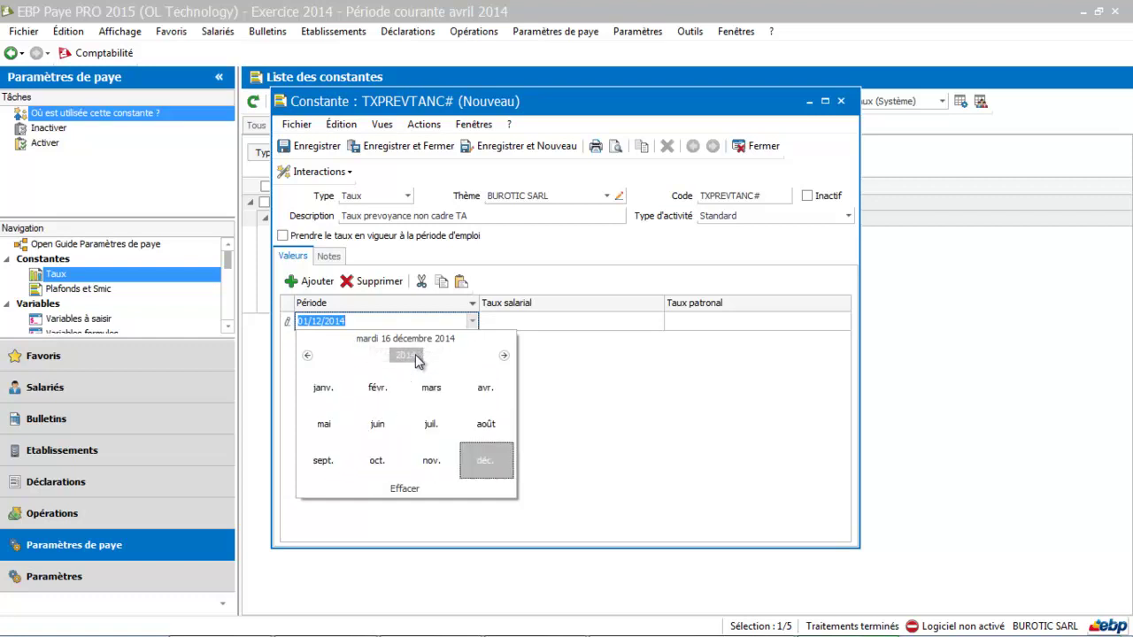
{"action": "left_click", "coordinate": [323, 387]}
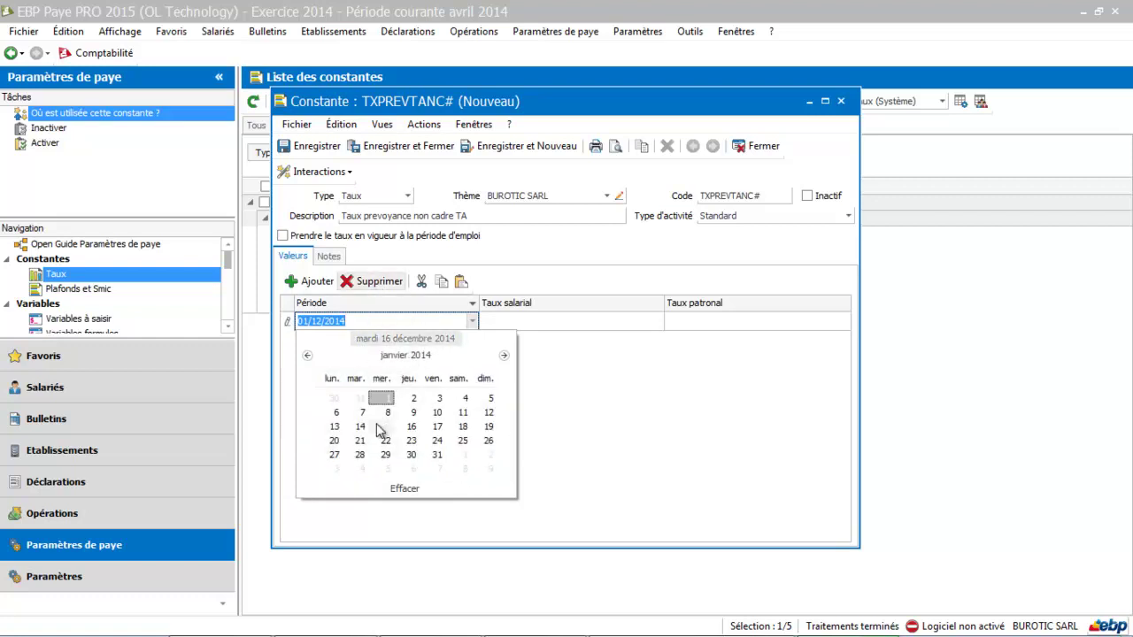
{"action": "left_click", "coordinate": [381, 401]}
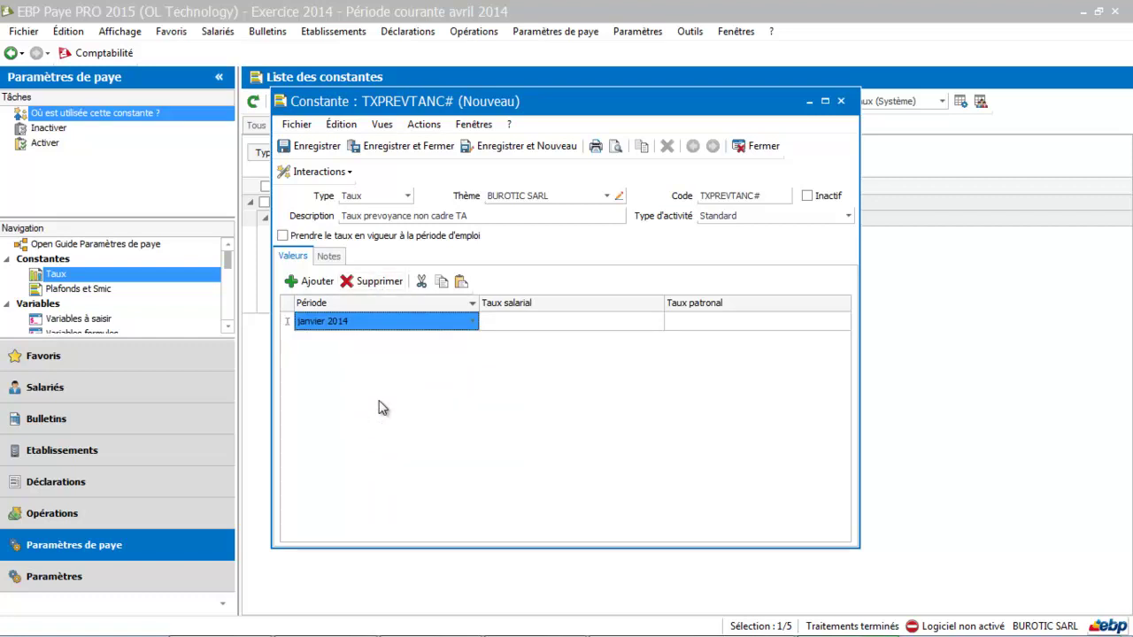
Enter 102 as the salarial rate and 1,8 as the patronal rate for janvier 2014
{"action": "left_click", "coordinate": [642, 320]}
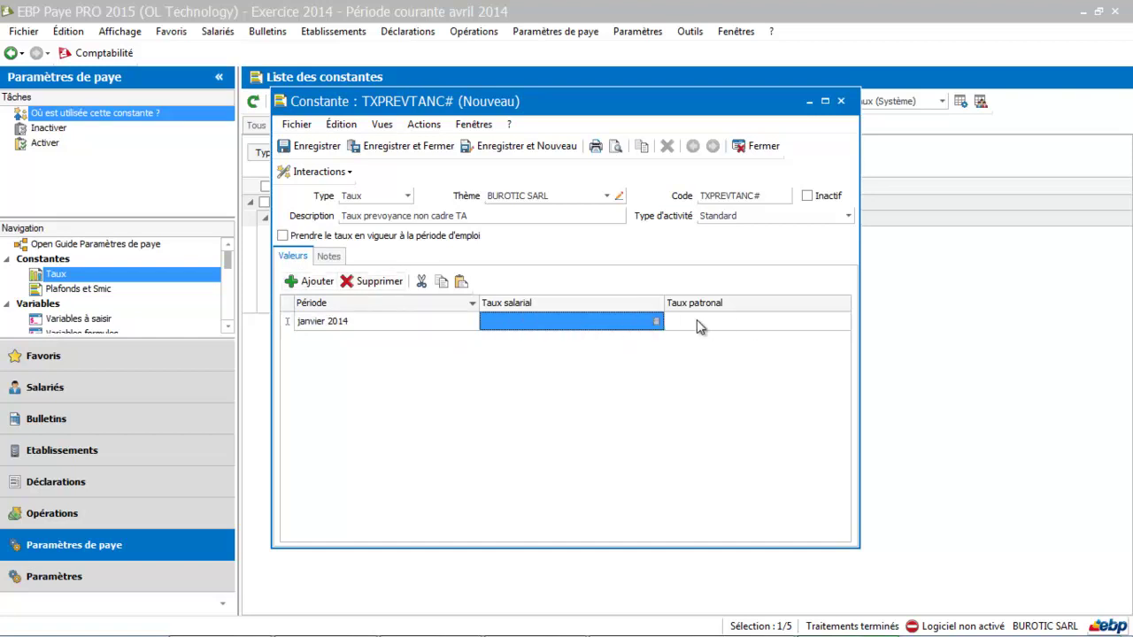
{"action": "left_click", "coordinate": [597, 326]}
{"action": "type", "text": "1"}
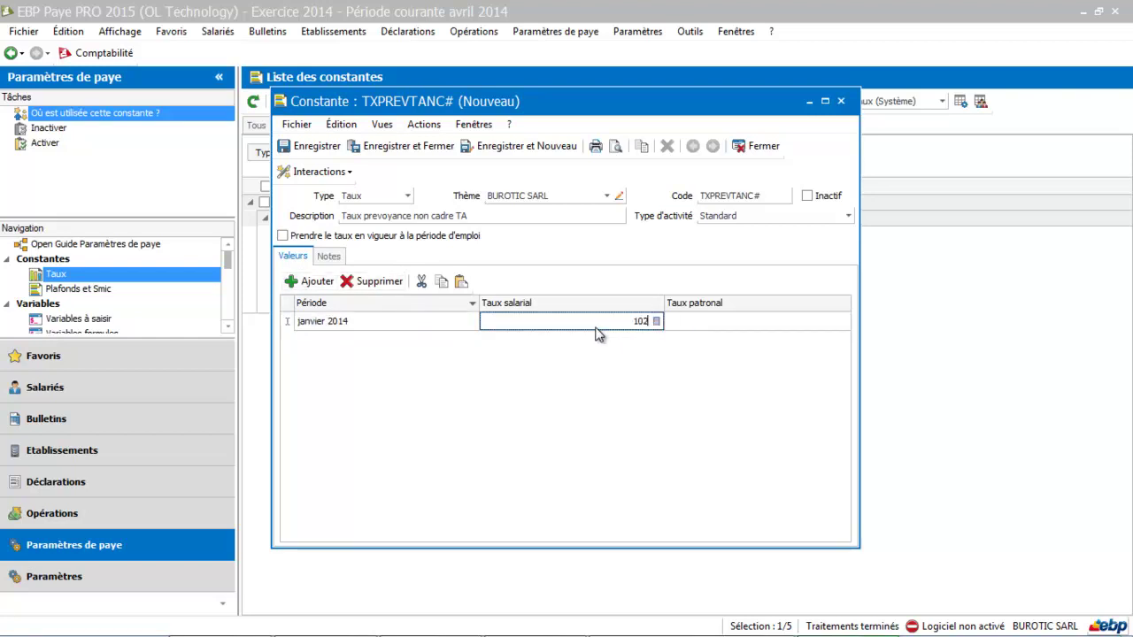
{"action": "type", "text": "02"}
{"action": "left_click", "coordinate": [745, 320]}
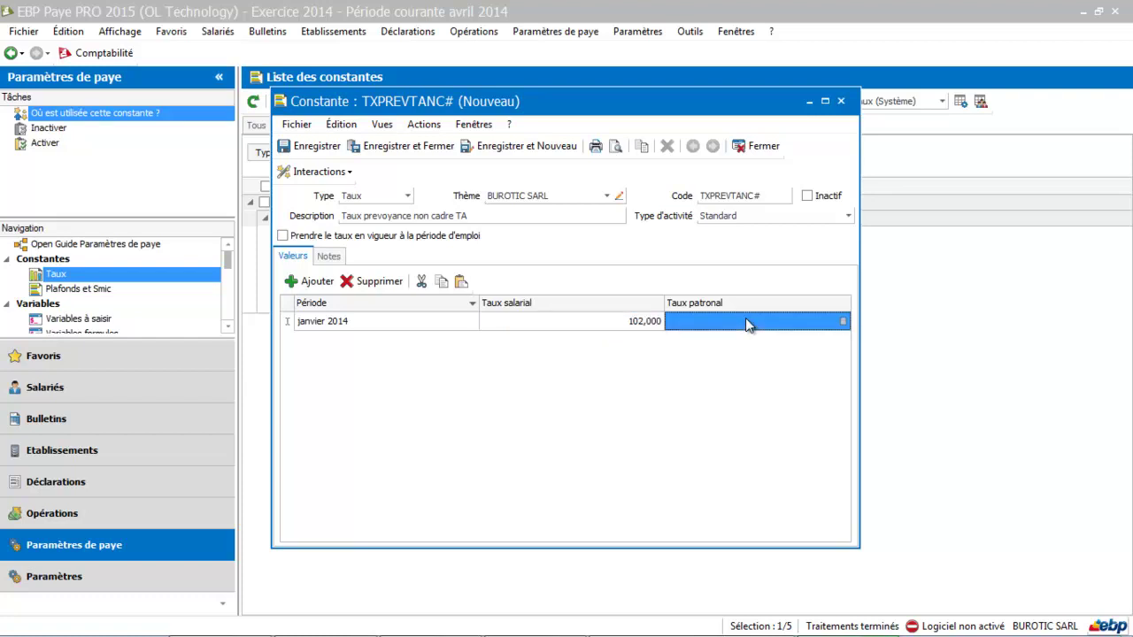
{"action": "type", "text": "10"}
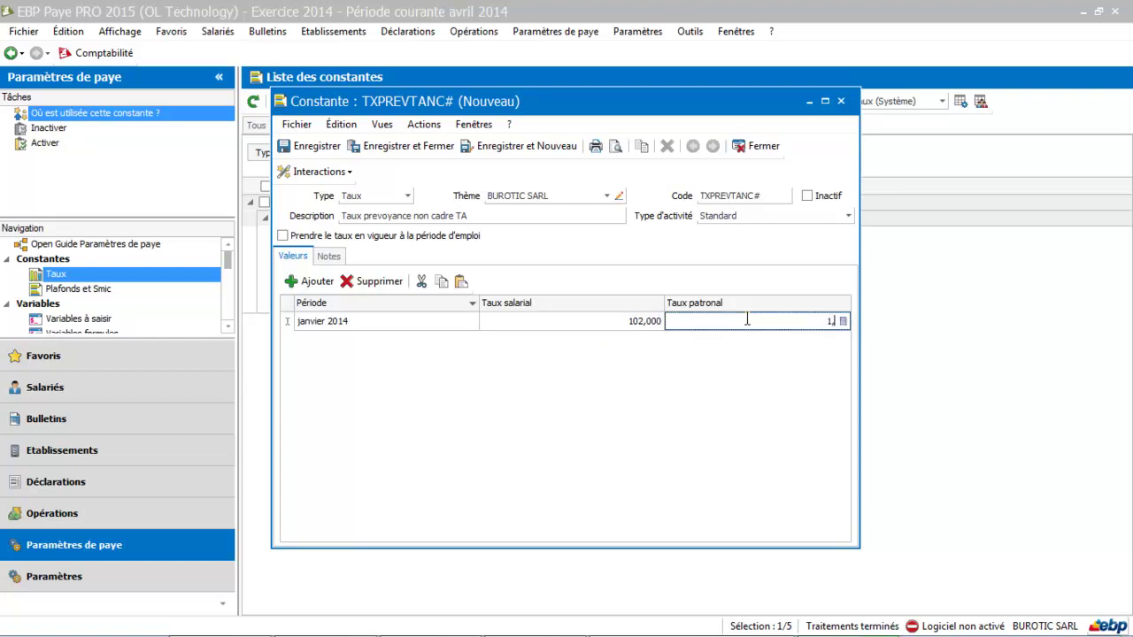
{"action": "key", "text": "Return"}
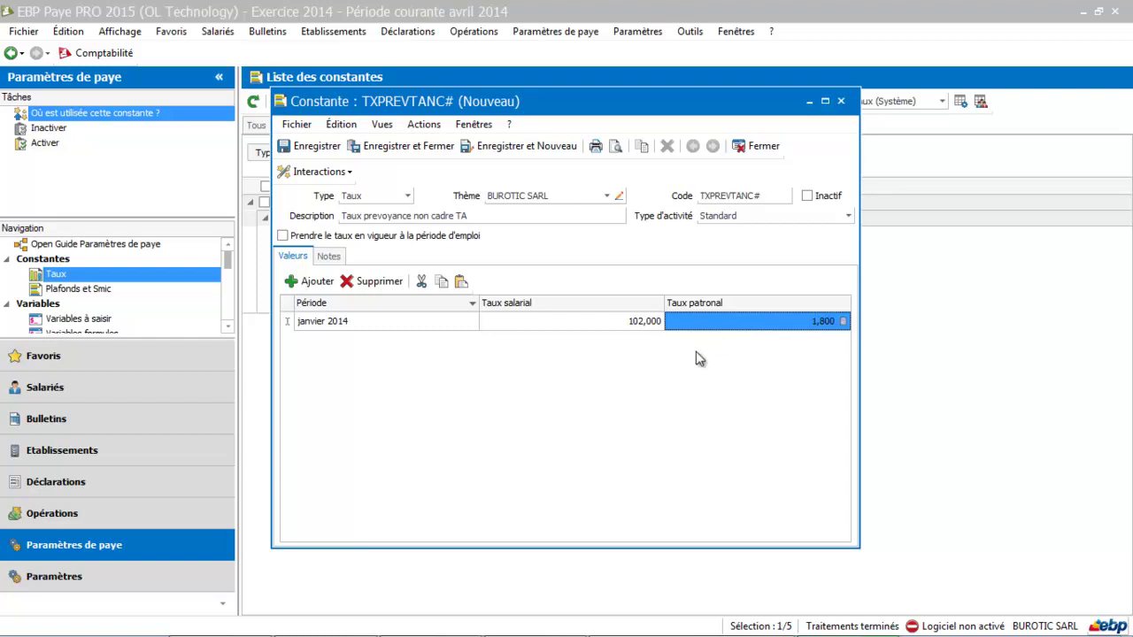
Save and close the constant, and filter the Taux constants on the BUROTIC SARL theme
{"action": "left_click", "coordinate": [411, 151]}
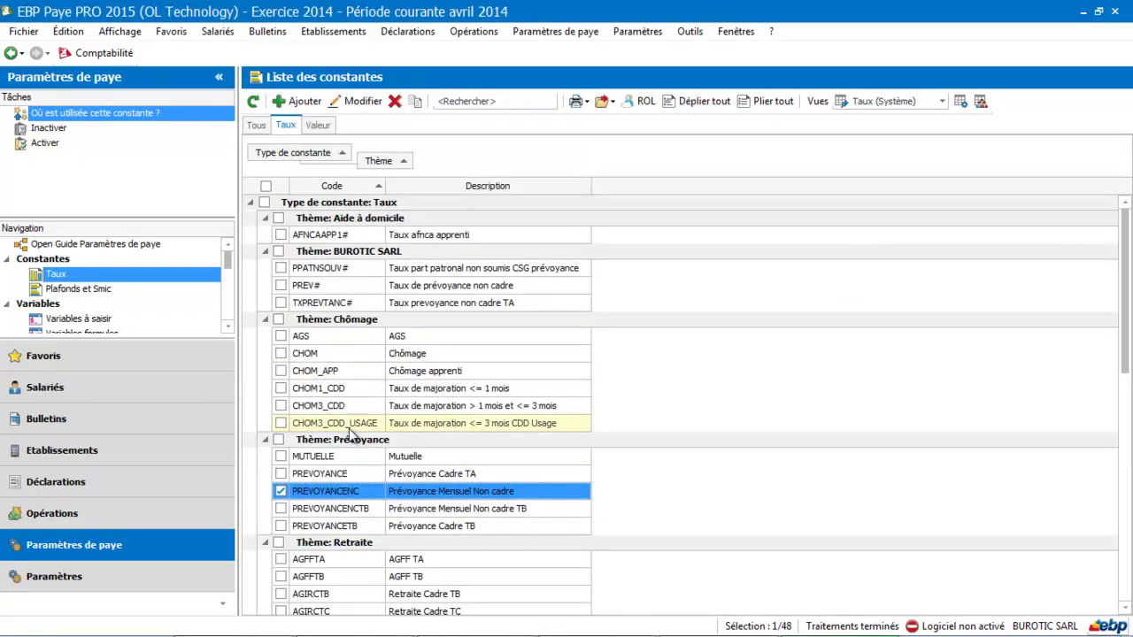
{"action": "left_click", "coordinate": [408, 160]}
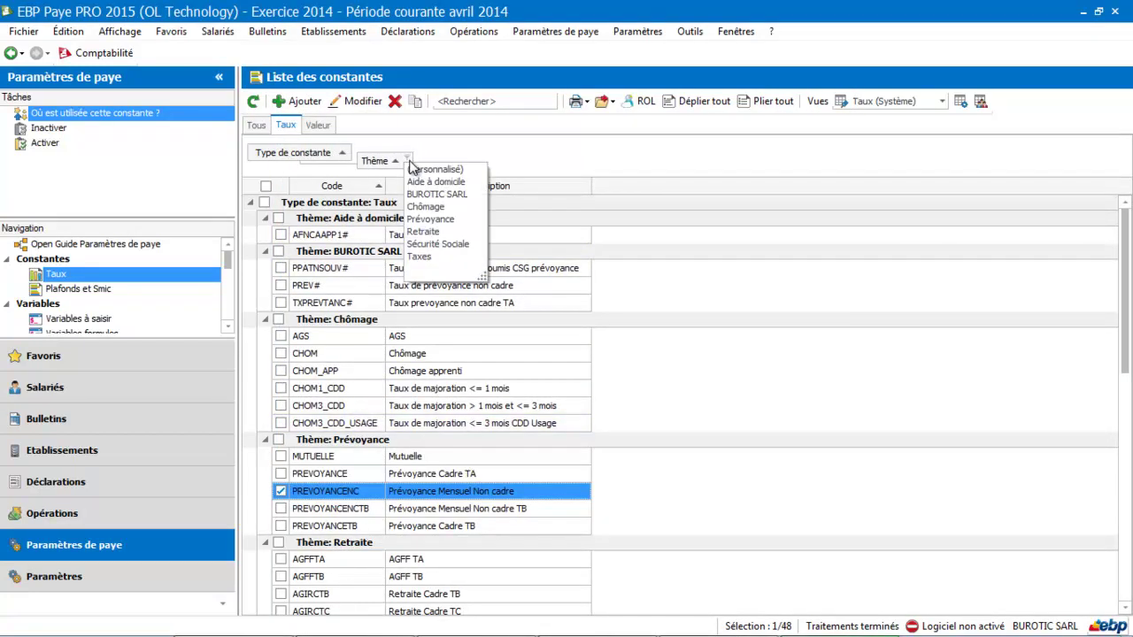
{"action": "left_click", "coordinate": [415, 193]}
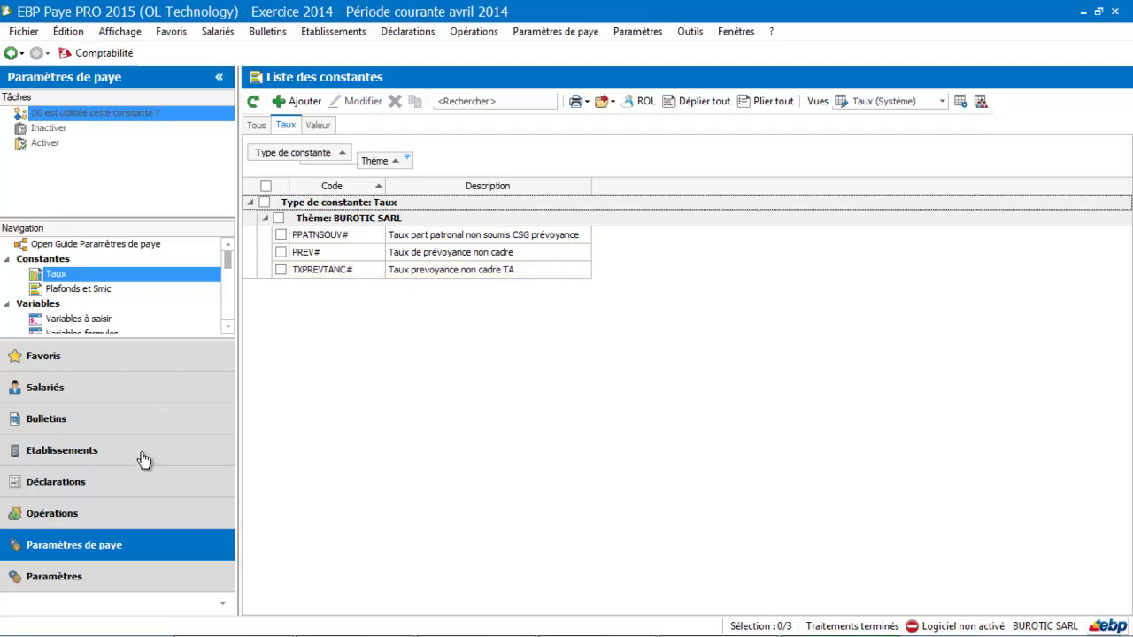
List the payroll cotisation rubriques and filter them on the Prévoyance theme
{"action": "left_click", "coordinate": [229, 329]}
{"action": "left_click", "coordinate": [229, 329]}
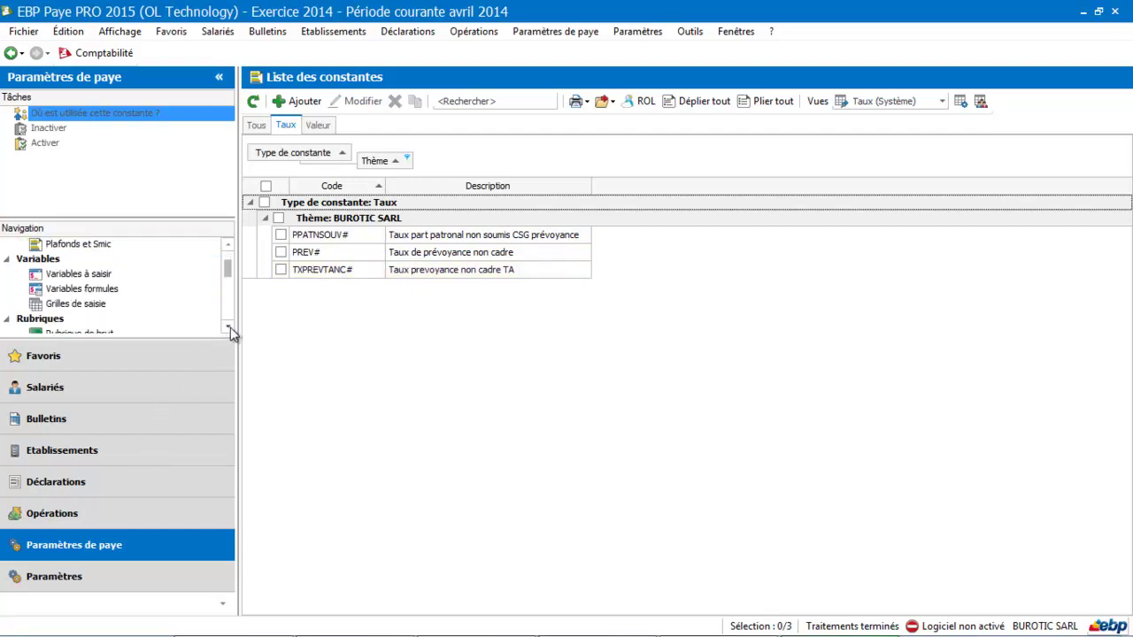
{"action": "left_click", "coordinate": [230, 329]}
{"action": "left_click", "coordinate": [229, 329]}
{"action": "left_click", "coordinate": [158, 306]}
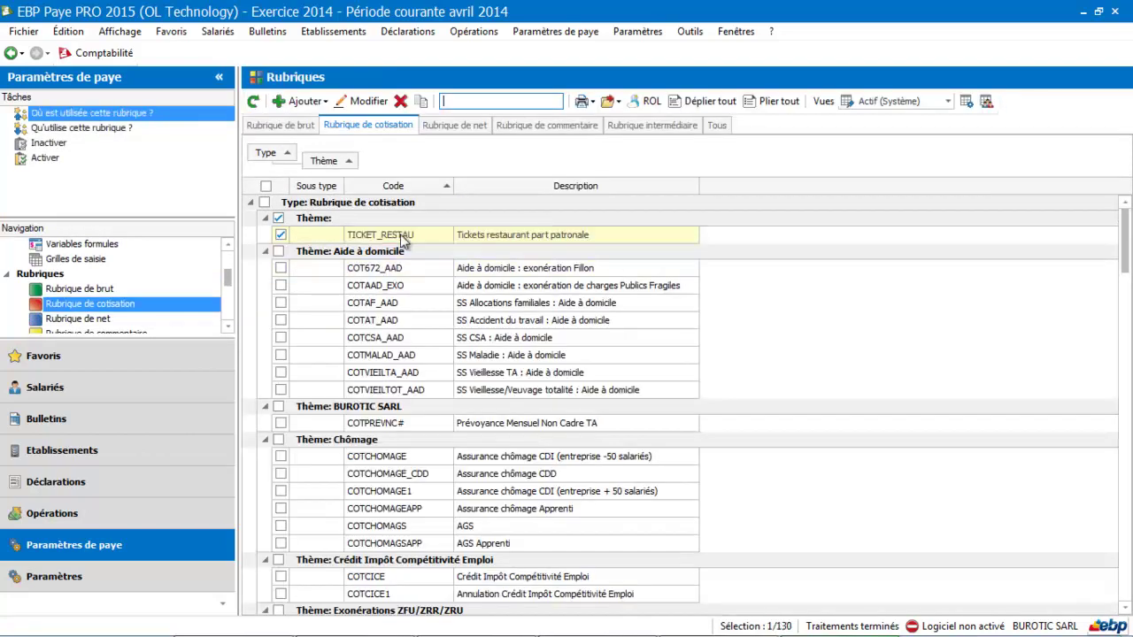
{"action": "left_click", "coordinate": [354, 159]}
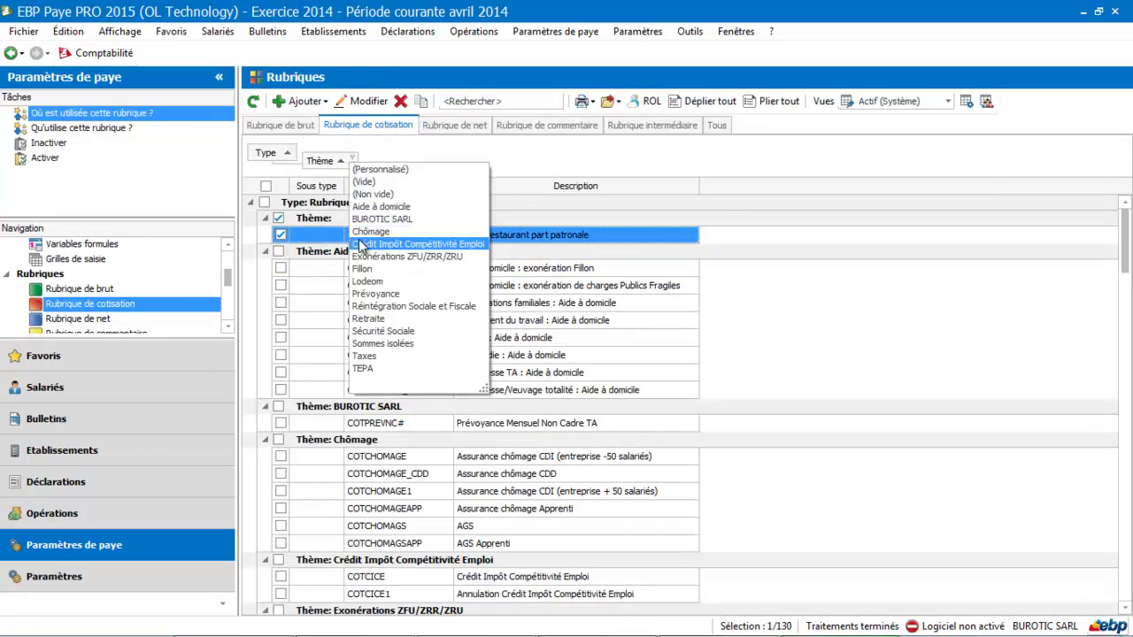
{"action": "left_click", "coordinate": [370, 301]}
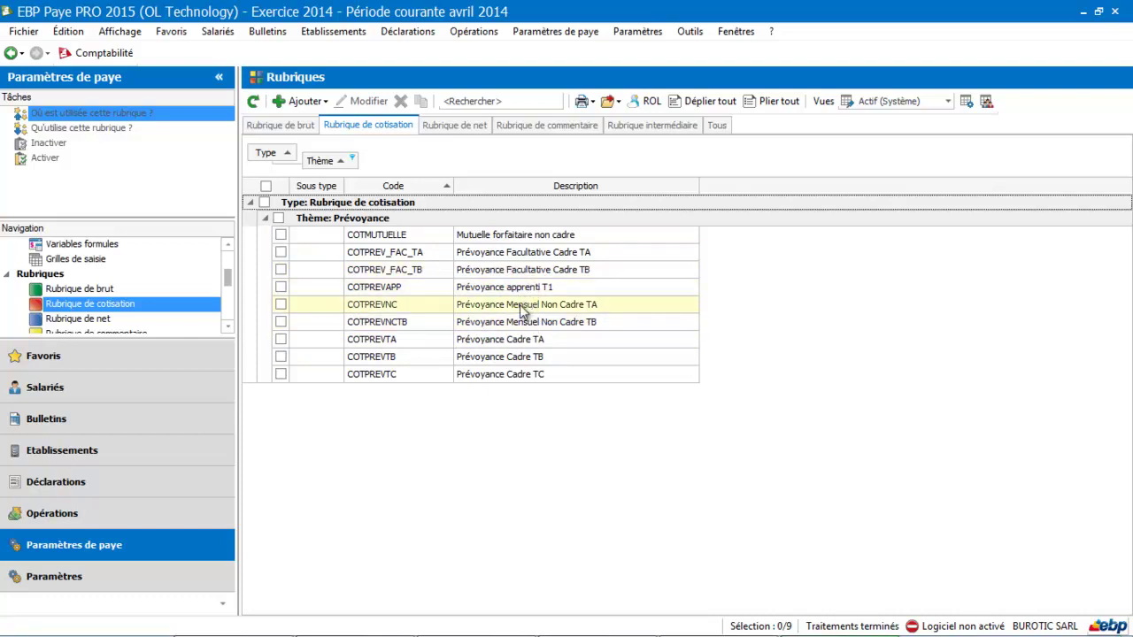
Duplicate the COTPREVNC rubrique and change the copy's description to "Prévoyance Mensuel Etam TA"
{"action": "left_click", "coordinate": [421, 312]}
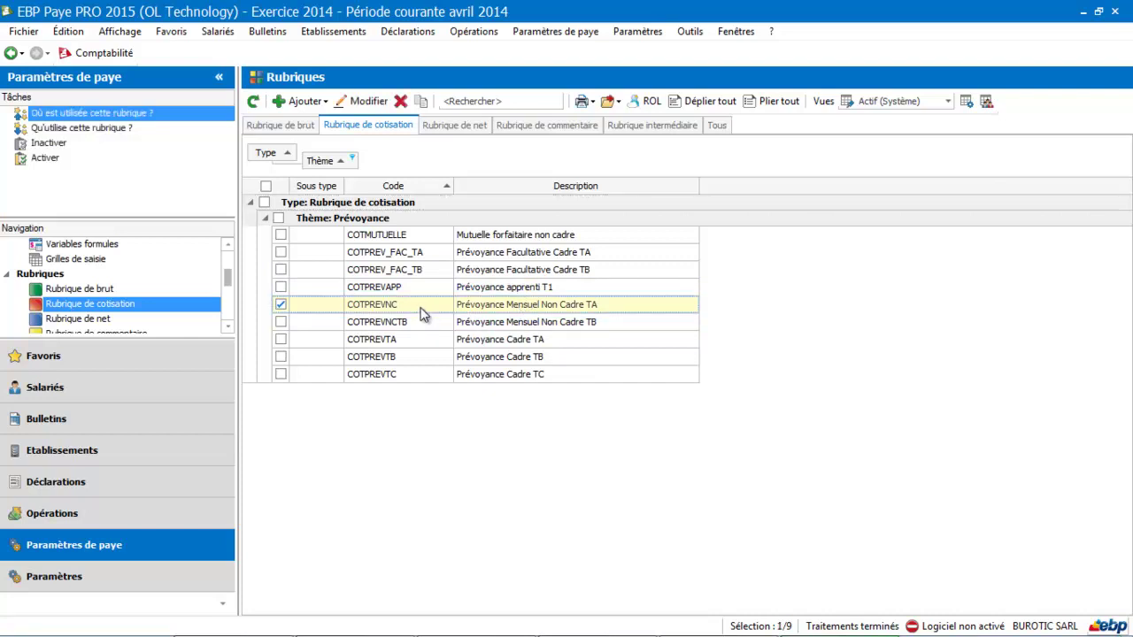
{"action": "left_click", "coordinate": [419, 103]}
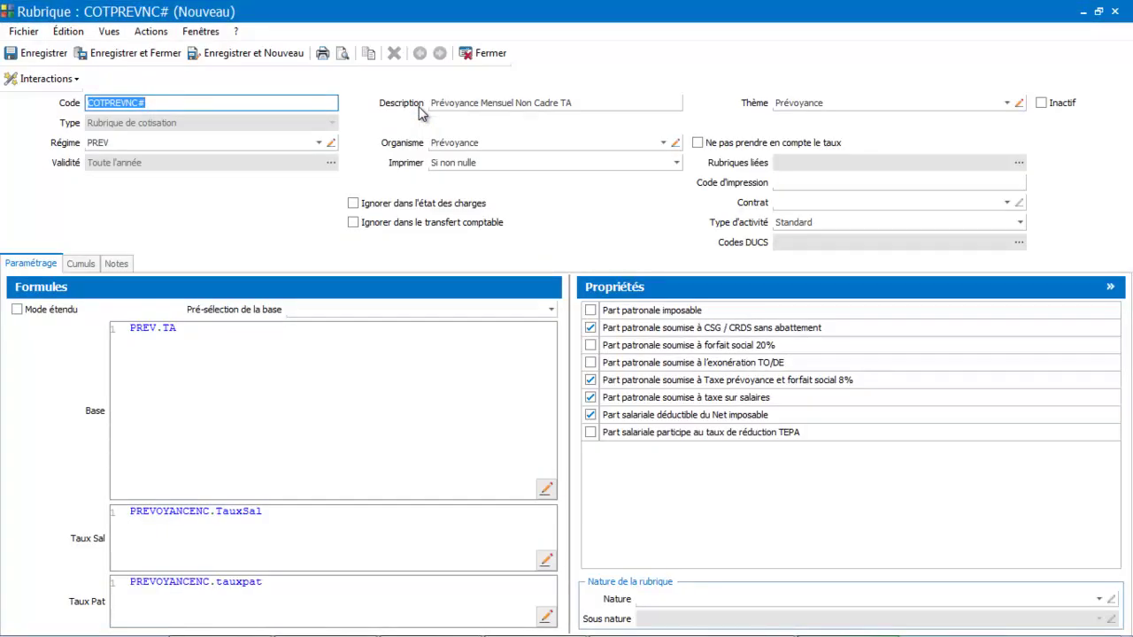
{"action": "left_click", "coordinate": [557, 104]}
{"action": "left_click", "coordinate": [557, 103]}
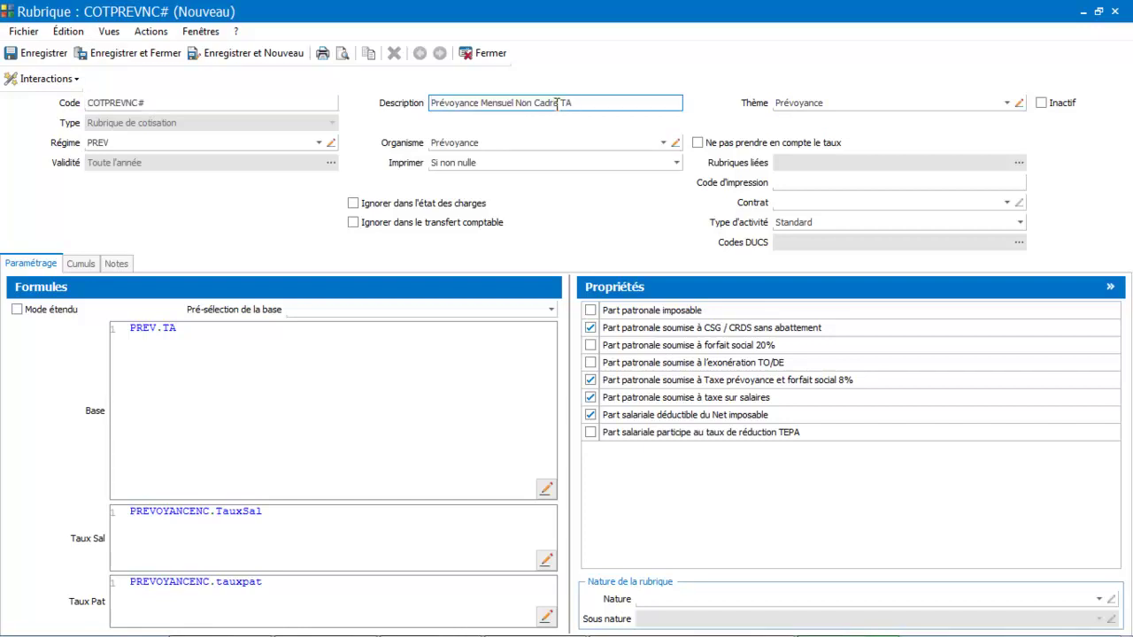
{"action": "key", "text": "BackSpace"}
{"action": "key", "text": "BackSpace"}
{"action": "key", "text": "BackSpace"}
{"action": "key", "text": "BackSpace"}
{"action": "key", "text": "BackSpace"}
{"action": "key", "text": "BackSpace"}
{"action": "key", "text": "BackSpace"}
{"action": "key", "text": "BackSpace"}
{"action": "key", "text": "BackSpace"}
{"action": "key", "text": "Delete"}
{"action": "type", "text": "Etam"}
{"action": "key", "text": "Tab"}
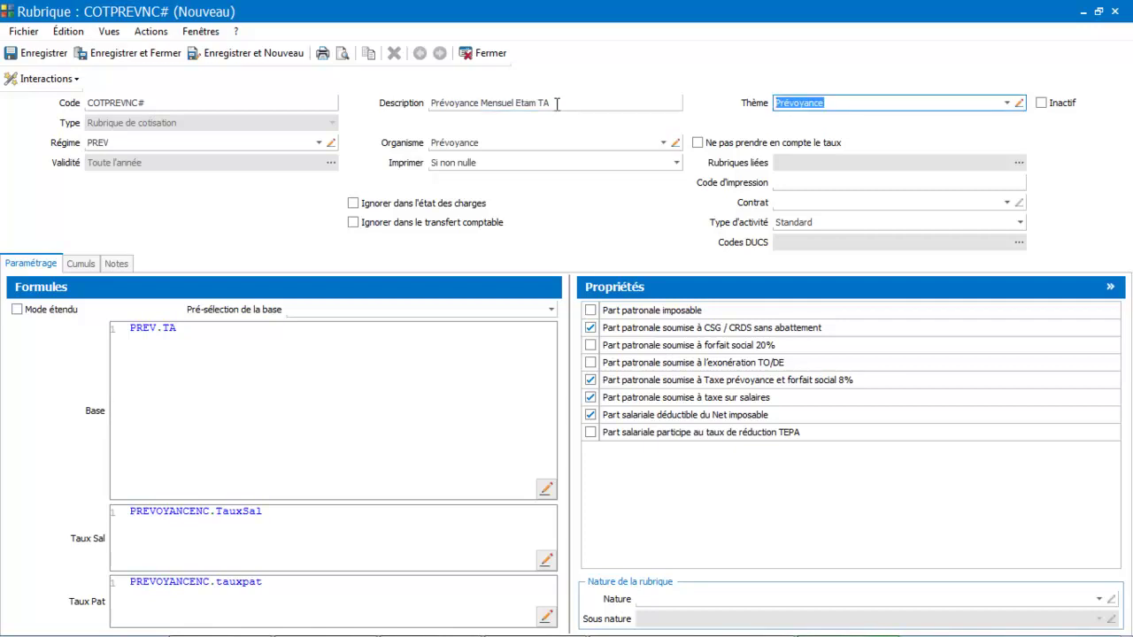
Set the duplicated rubrique's theme to BUROTIC SARL
{"action": "left_click", "coordinate": [1008, 104]}
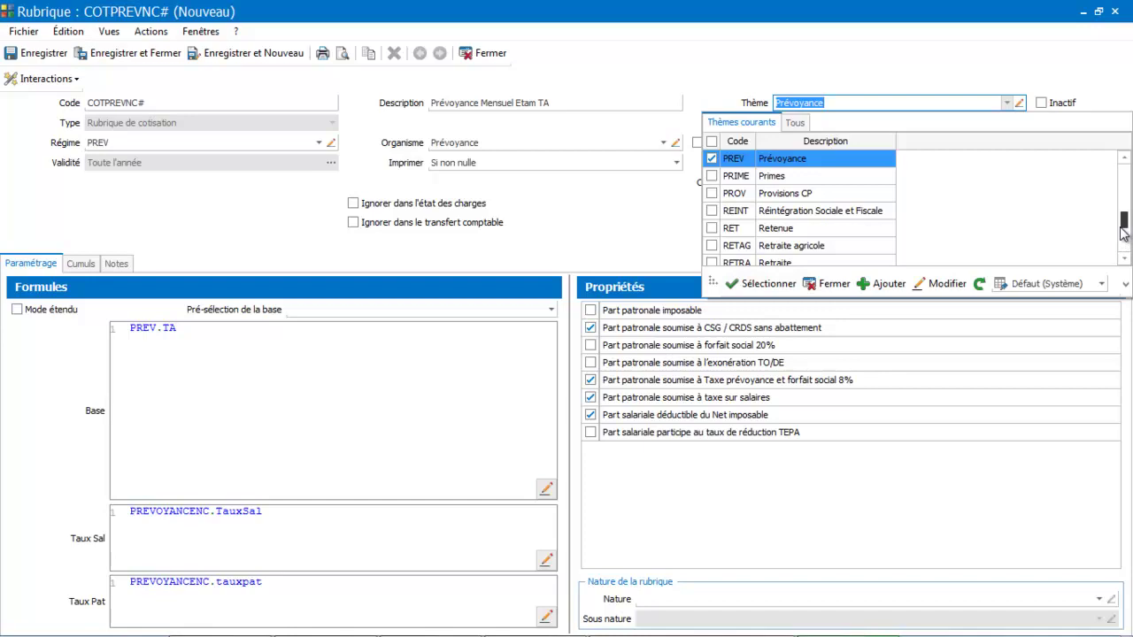
{"action": "left_click_drag", "start_coordinate": [1124, 232], "coordinate": [1124, 195]}
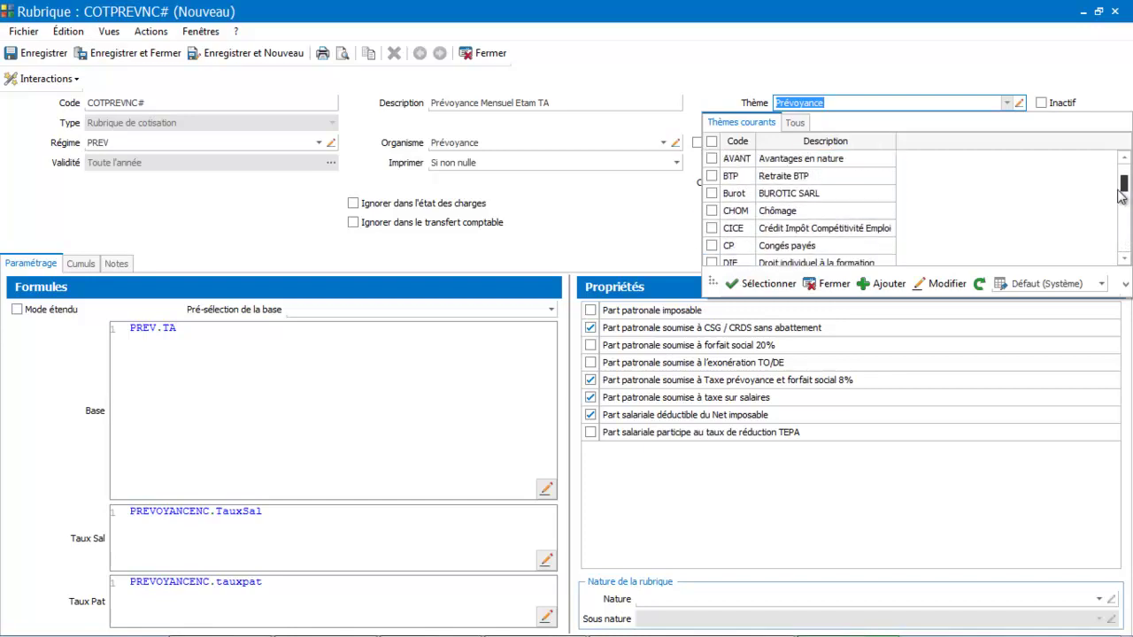
{"action": "left_click", "coordinate": [850, 195]}
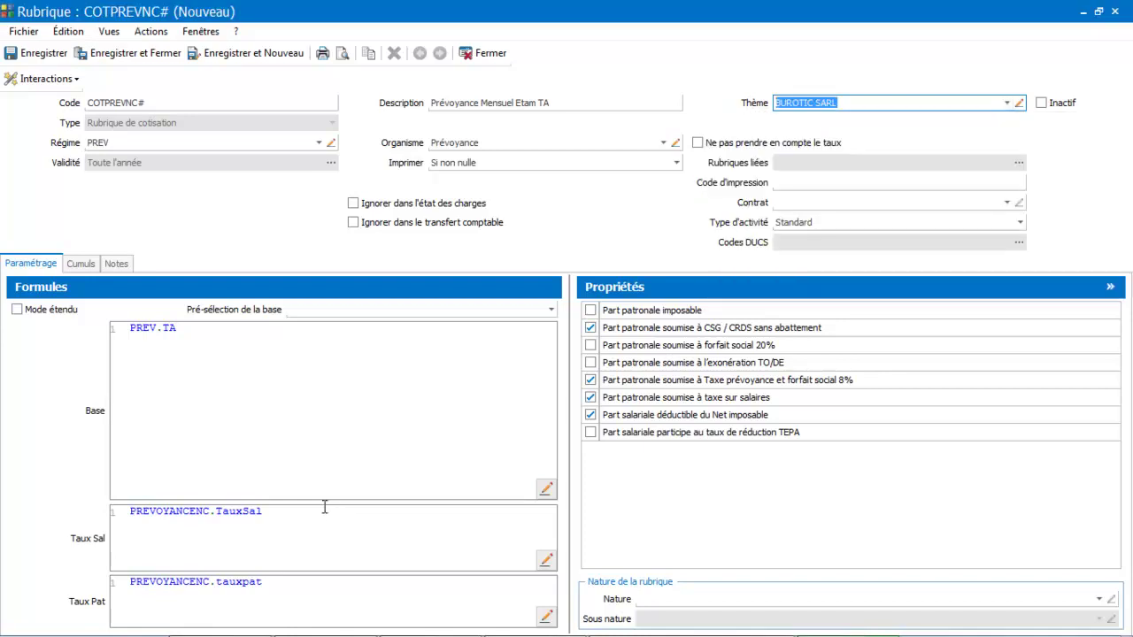
Change the Taux Sal formula of the duplicated rubrique to TXPREVTANC#.TauxSal
{"action": "left_click", "coordinate": [211, 512]}
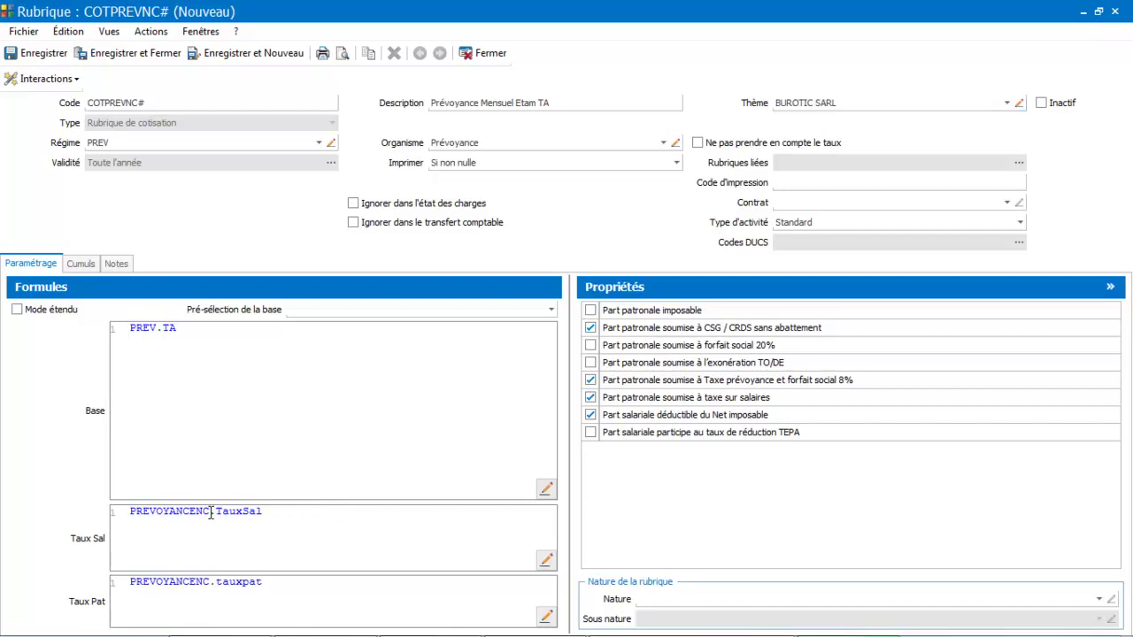
{"action": "key", "text": "BackSpace"}
{"action": "key", "text": "BackSpace"}
{"action": "key", "text": "BackSpace"}
{"action": "key", "text": "BackSpace"}
{"action": "key", "text": "BackSpace"}
{"action": "key", "text": "BackSpace"}
{"action": "key", "text": "BackSpace"}
{"action": "key", "text": "BackSpace"}
{"action": "key", "text": "BackSpace"}
{"action": "key", "text": "BackSpace"}
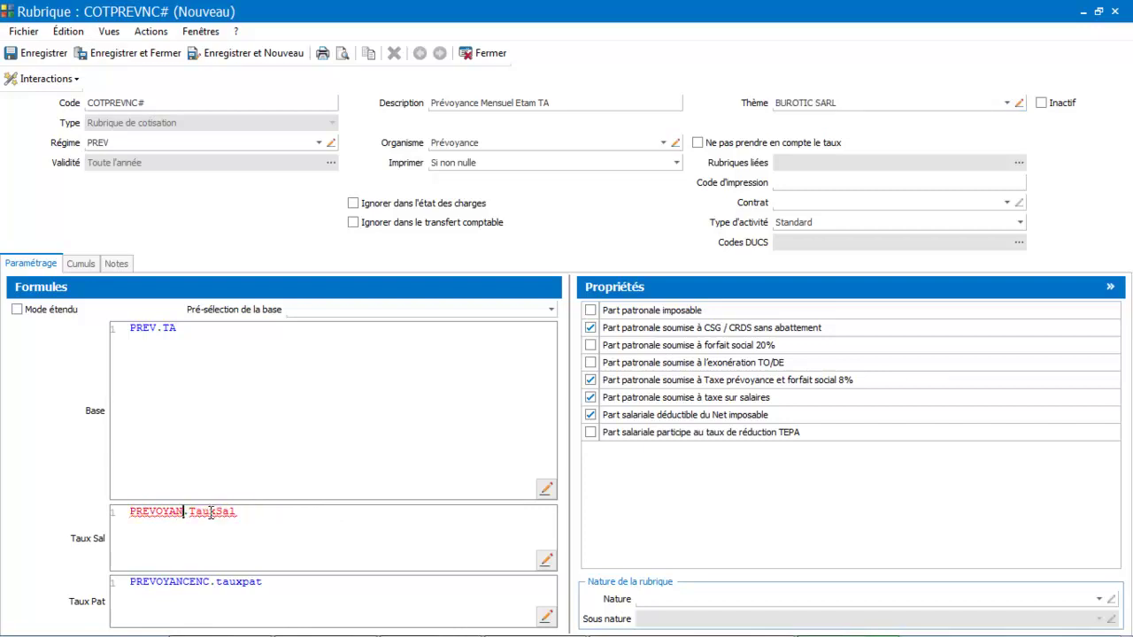
{"action": "key", "text": "BackSpace"}
{"action": "key", "text": "BackSpace"}
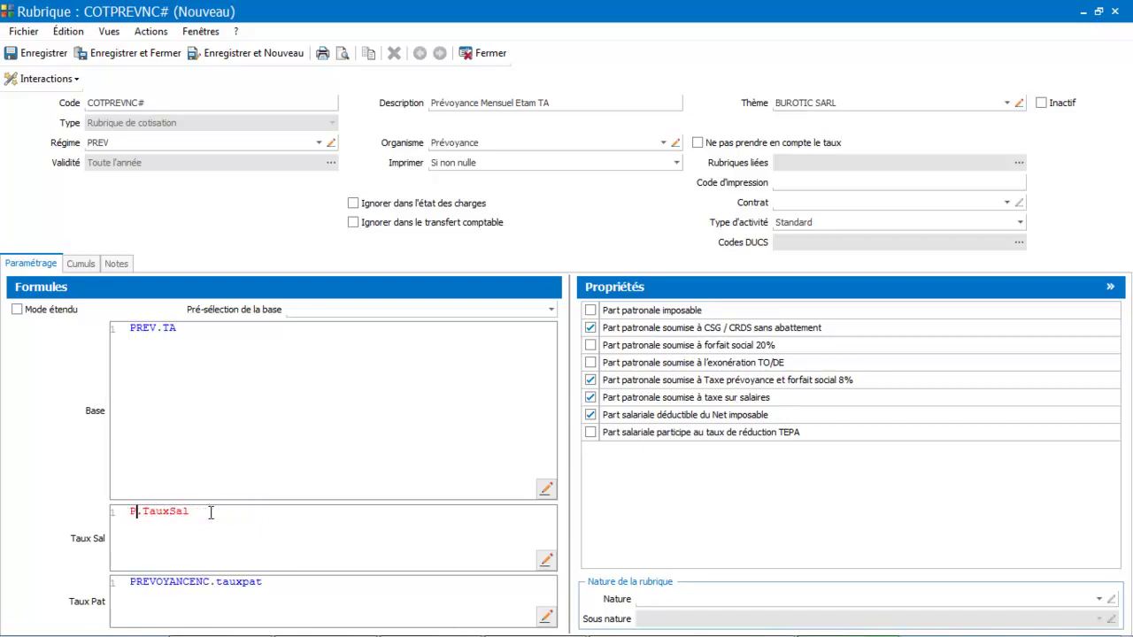
{"action": "type", "text": "t"}
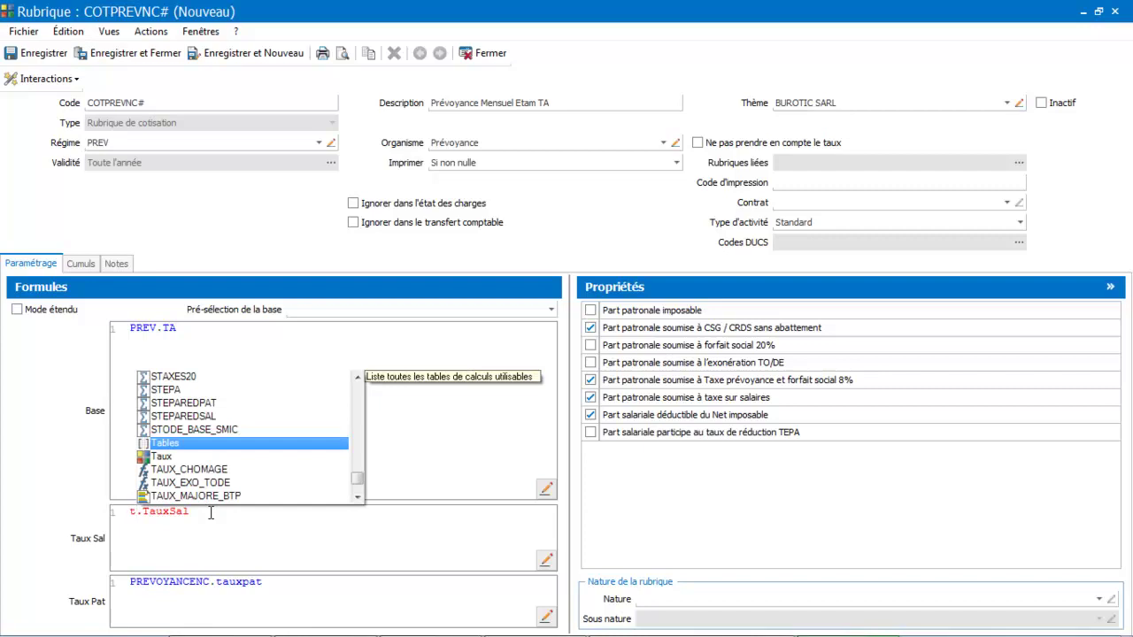
{"action": "type", "text": "xpr"}
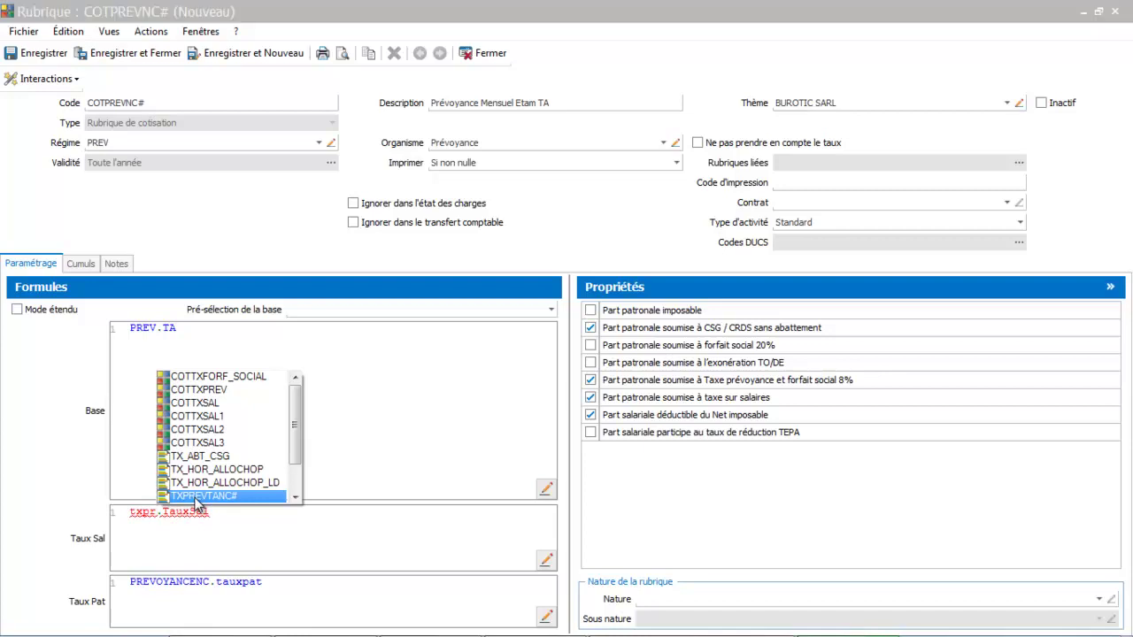
{"action": "double_click", "coordinate": [197, 497]}
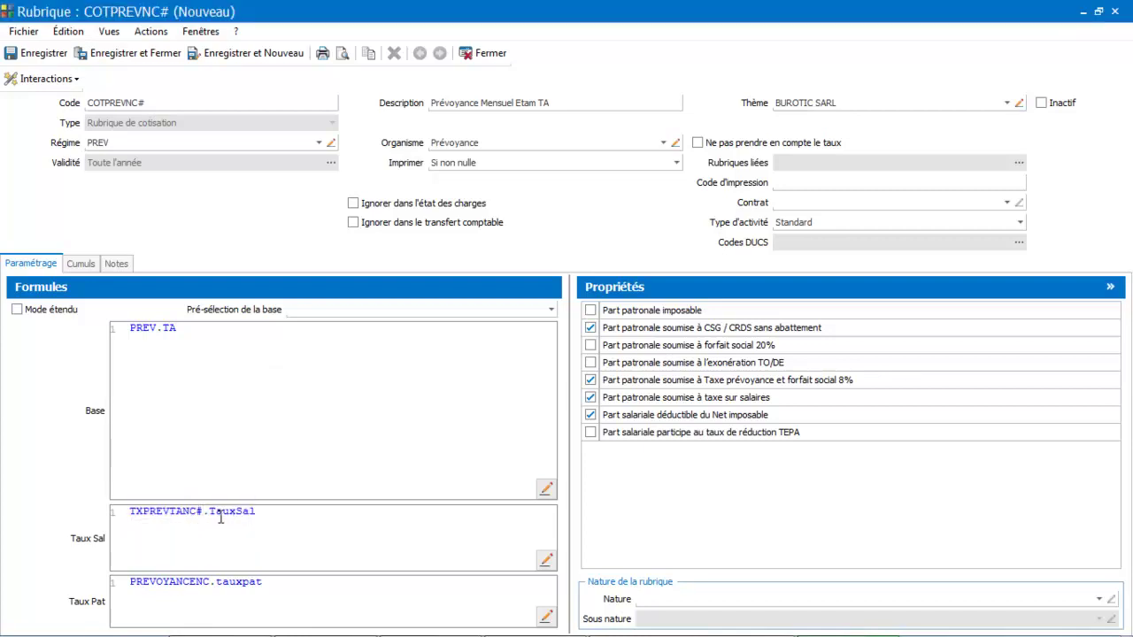
Change the Taux Pat formula of the duplicated rubrique to TXPREVTANC#.tauxpat
{"action": "left_click", "coordinate": [209, 582]}
{"action": "key", "text": "BackSpace"}
{"action": "key", "text": "BackSpace"}
{"action": "key", "text": "BackSpace"}
{"action": "key", "text": "BackSpace"}
{"action": "key", "text": "BackSpace"}
{"action": "key", "text": "BackSpace"}
{"action": "key", "text": "BackSpace"}
{"action": "key", "text": "BackSpace"}
{"action": "key", "text": "BackSpace"}
{"action": "key", "text": "BackSpace"}
{"action": "key", "text": "BackSpace"}
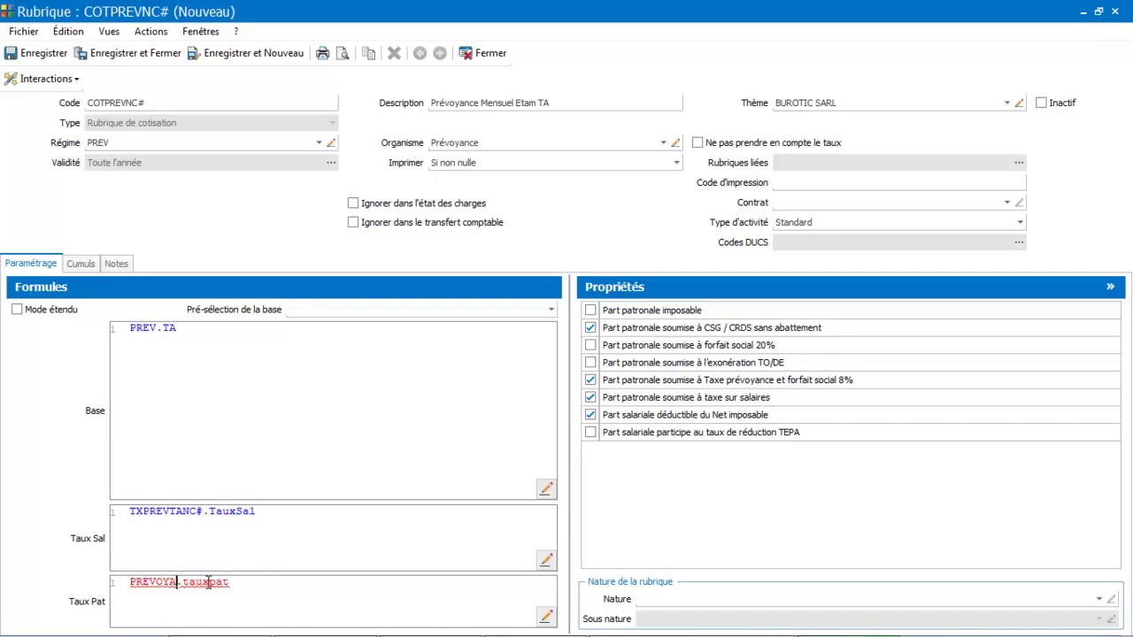
{"action": "key", "text": "BackSpace"}
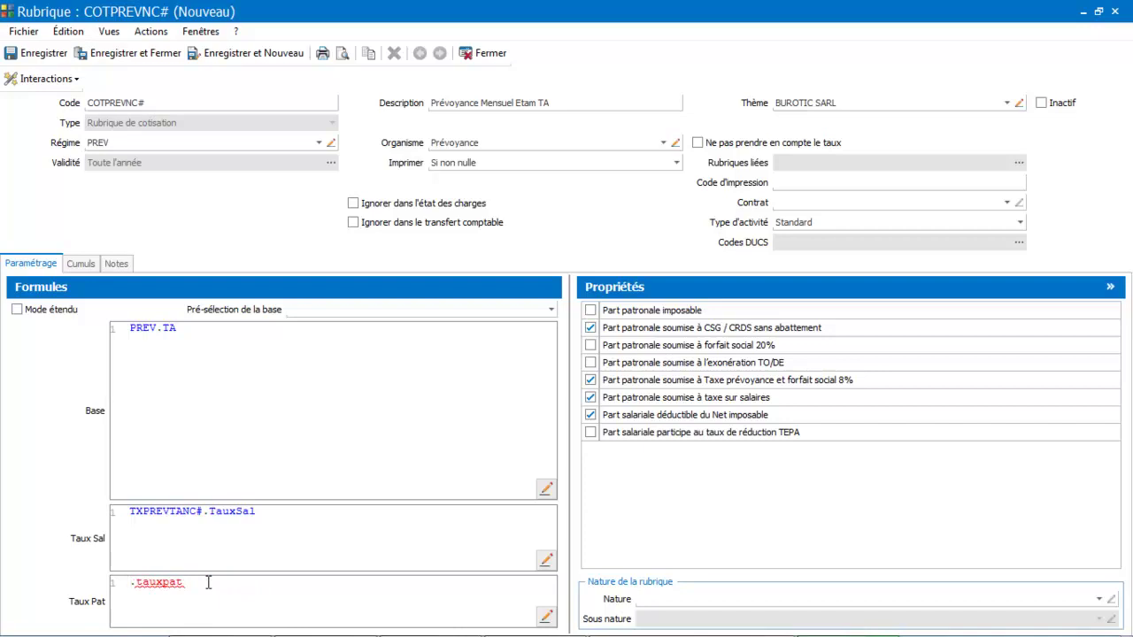
{"action": "type", "text": "tx"}
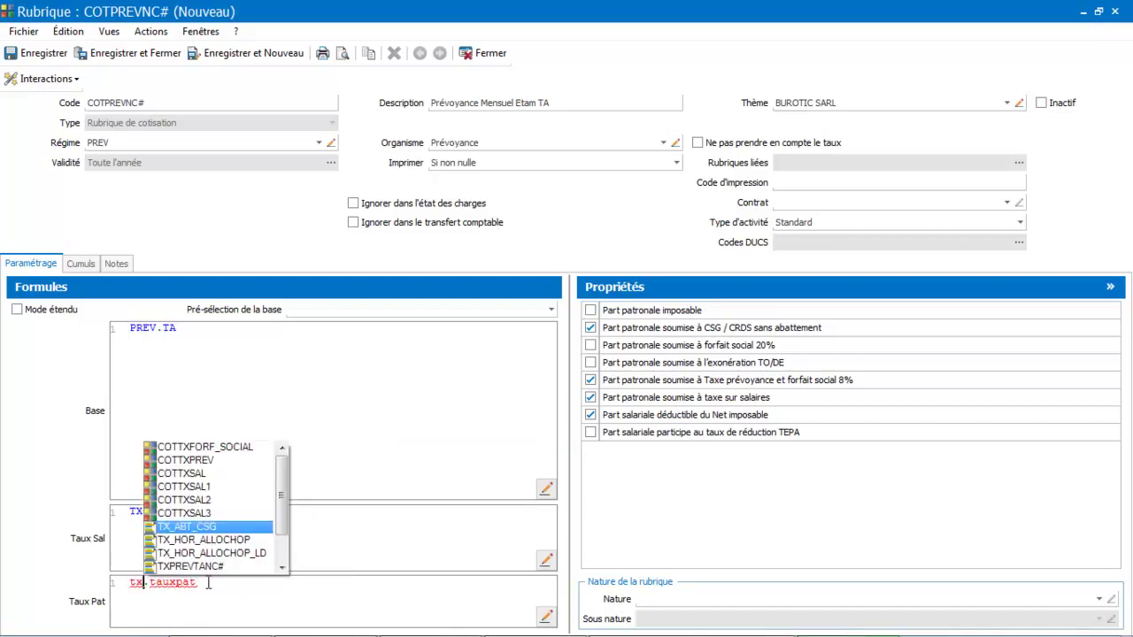
{"action": "type", "text": "pre"}
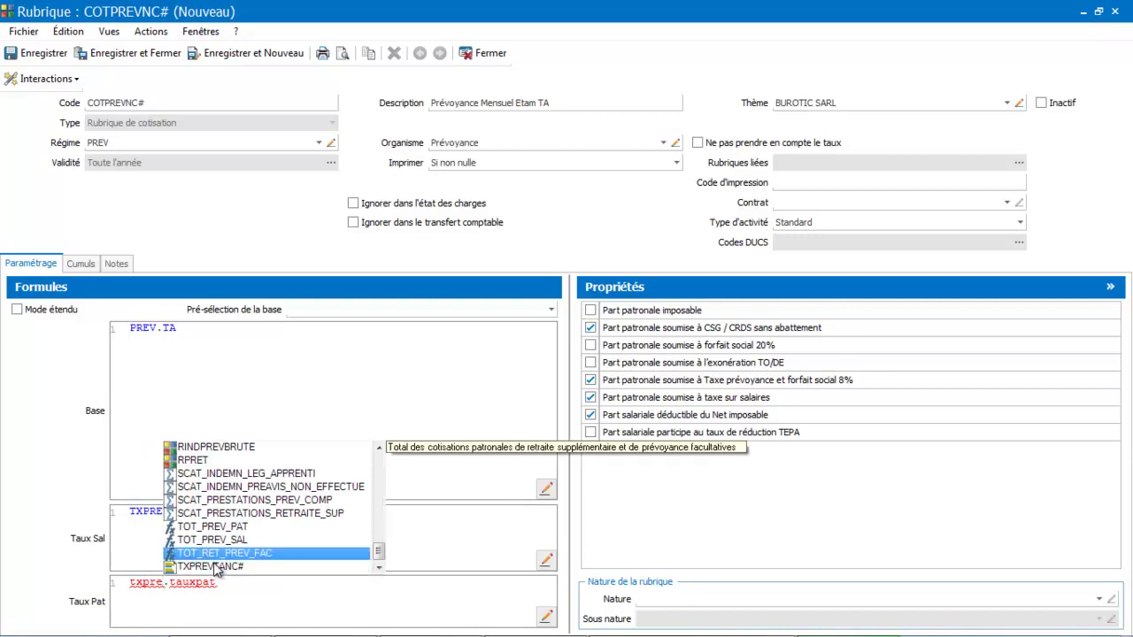
{"action": "double_click", "coordinate": [217, 566]}
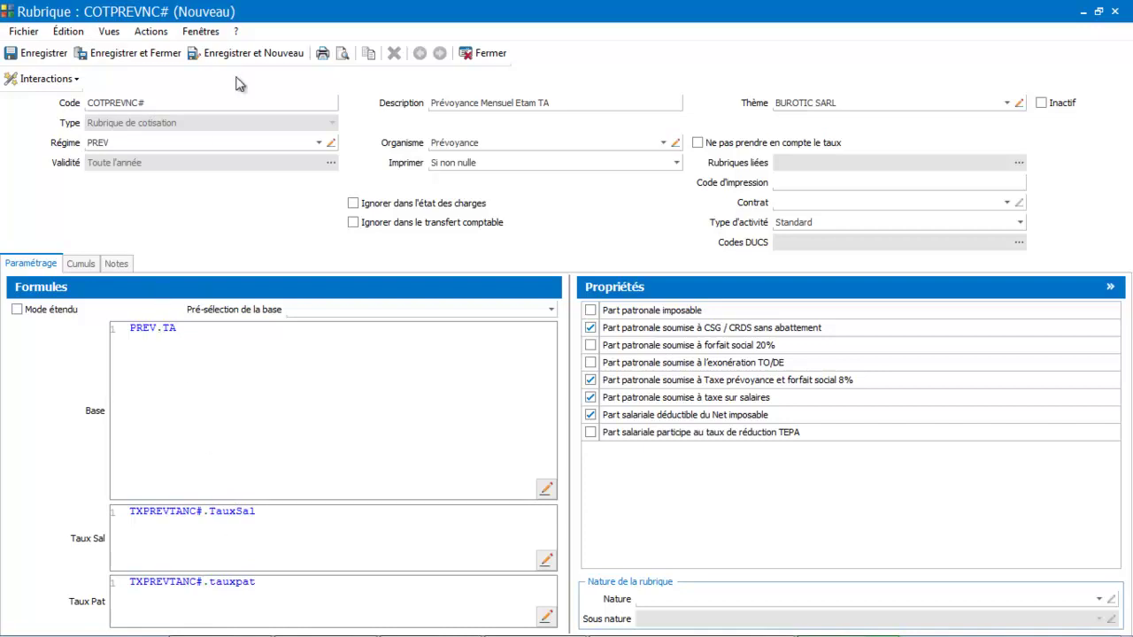
Add a 1 to the duplicated rubrique's code to make it unique, and save and close the rubrique
{"action": "left_click", "coordinate": [160, 53]}
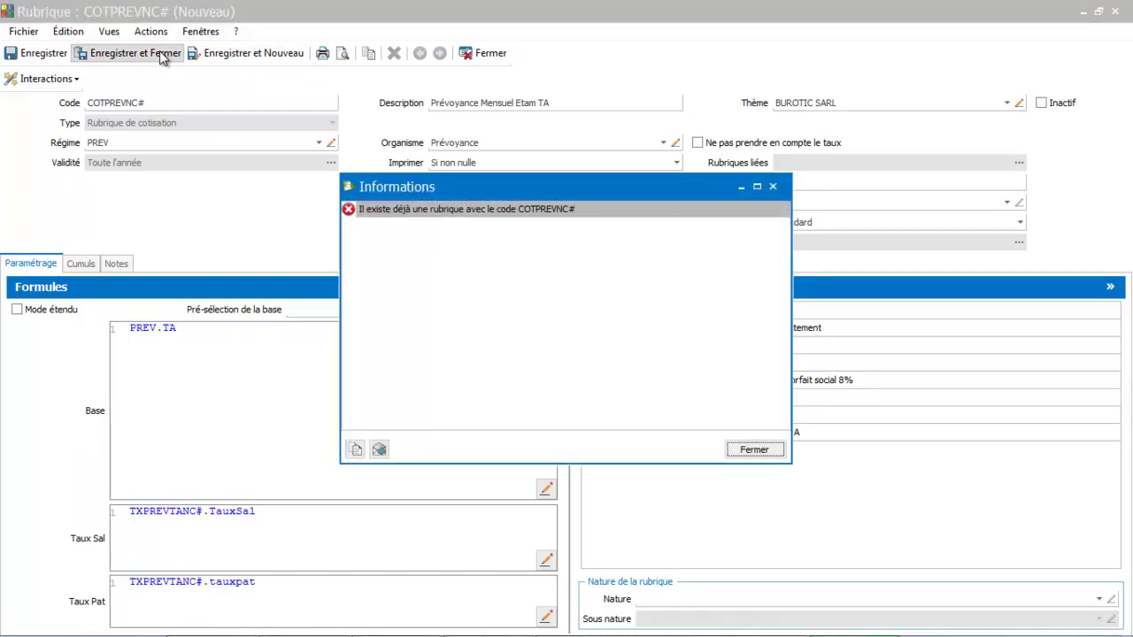
{"action": "left_click", "coordinate": [753, 450]}
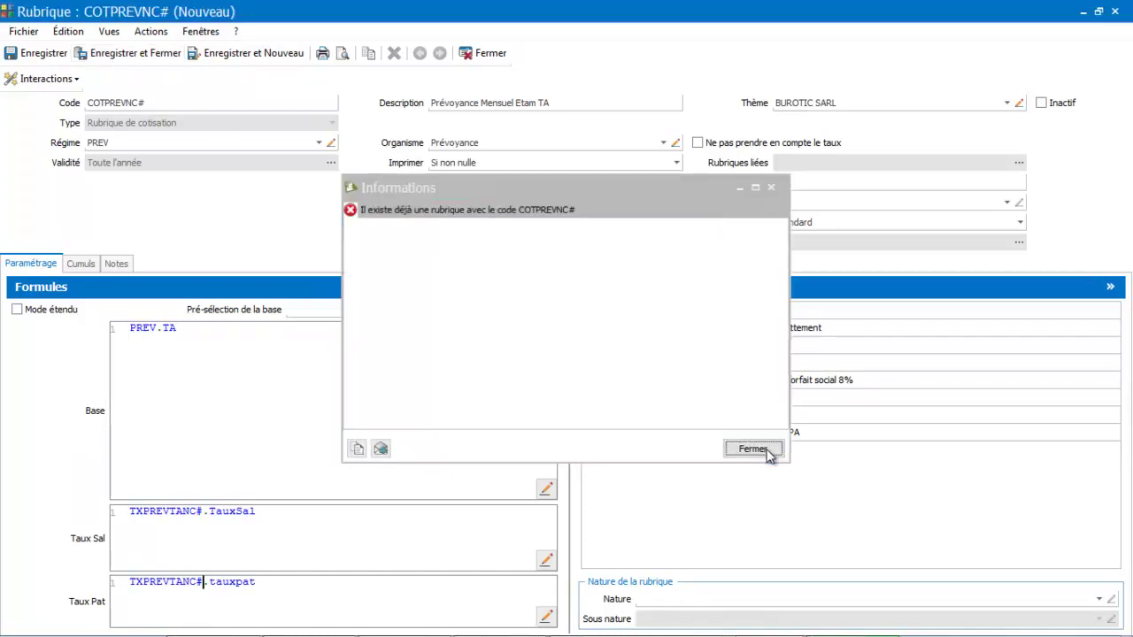
{"action": "left_click", "coordinate": [138, 99]}
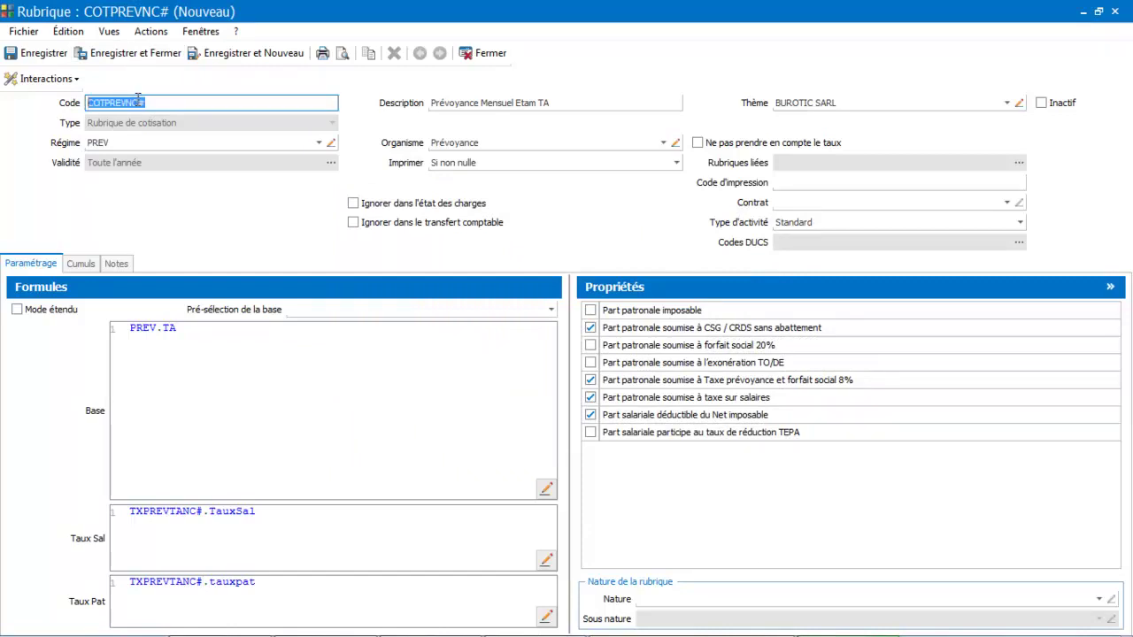
{"action": "type", "text": "1"}
{"action": "left_click", "coordinate": [132, 52]}
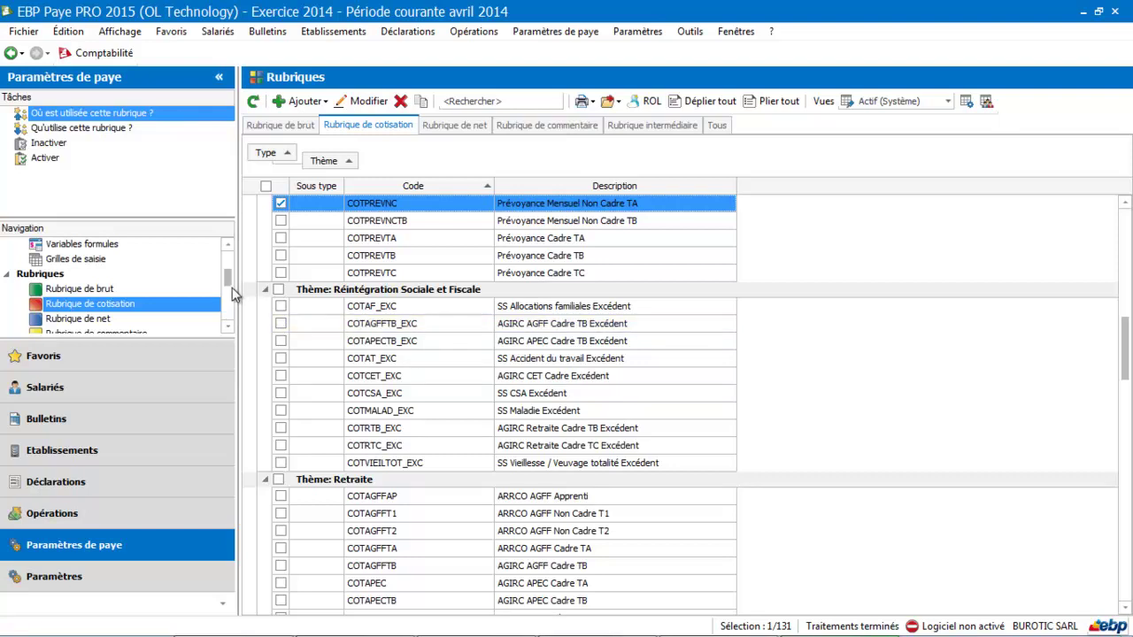
Create a new constant of type Valeur and set its theme to BUROTIC SARL
{"action": "left_click_drag", "start_coordinate": [228, 288], "coordinate": [229, 257]}
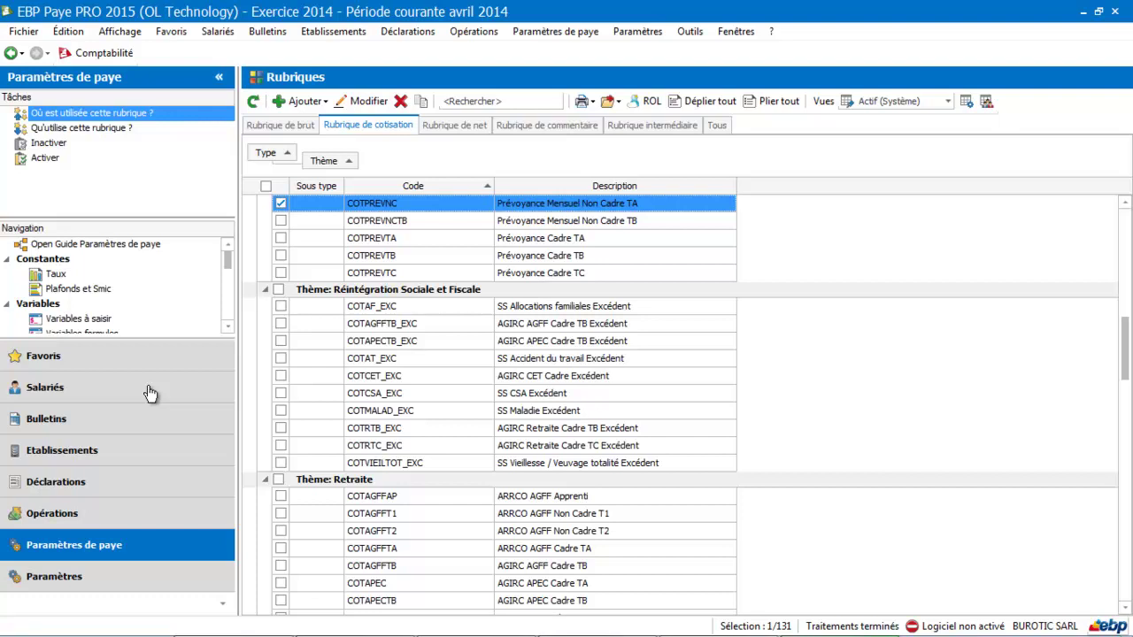
{"action": "left_click", "coordinate": [73, 275]}
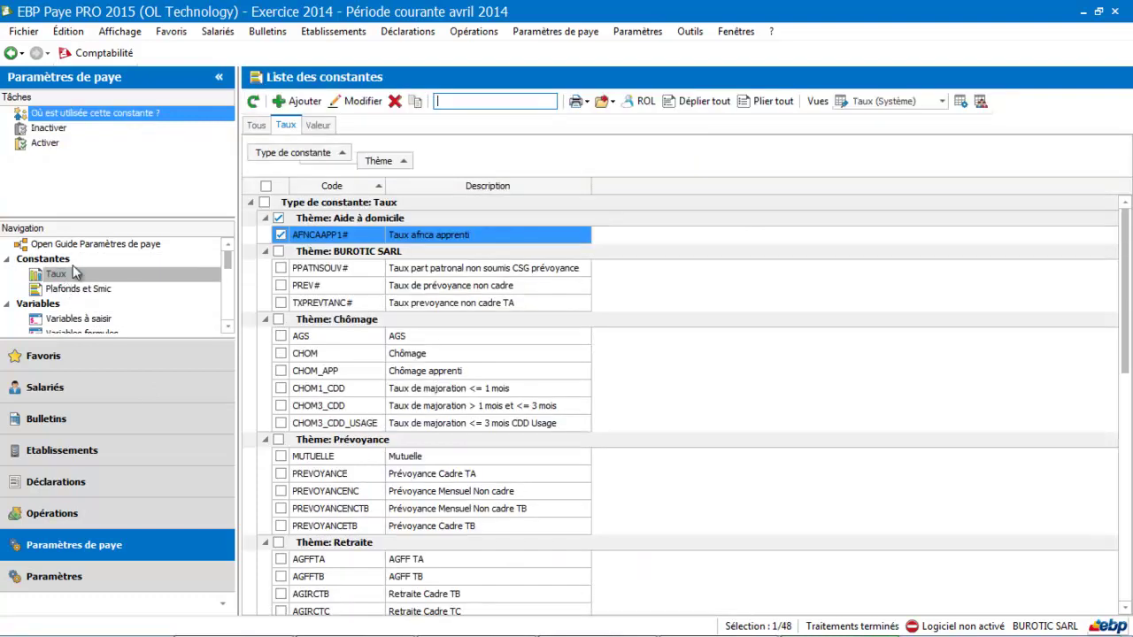
{"action": "left_click", "coordinate": [318, 127]}
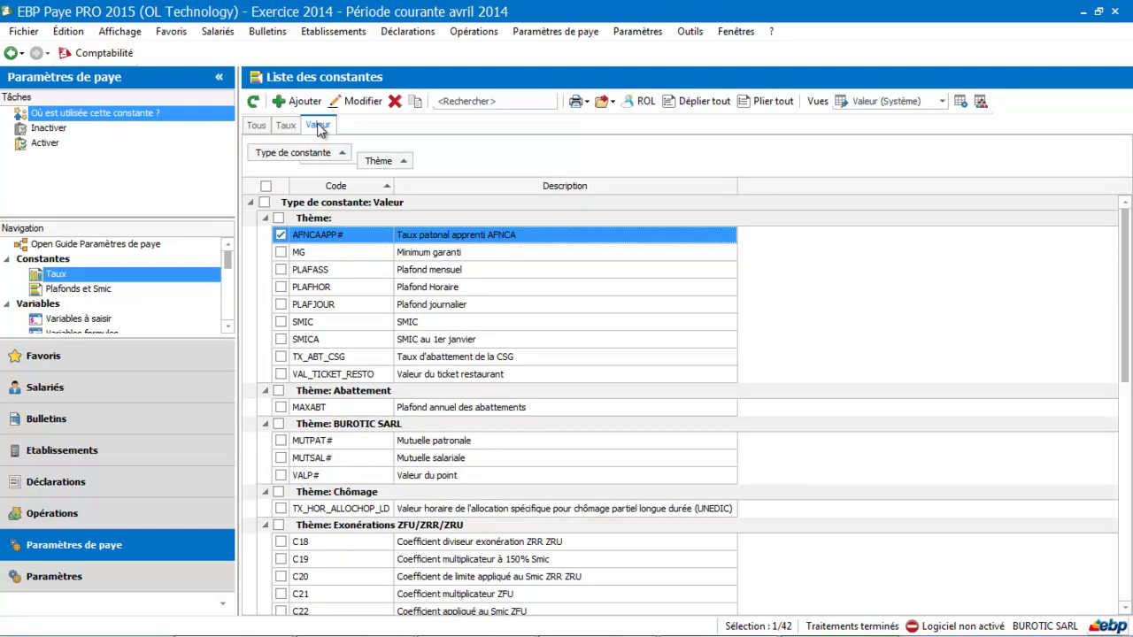
{"action": "left_click", "coordinate": [302, 101]}
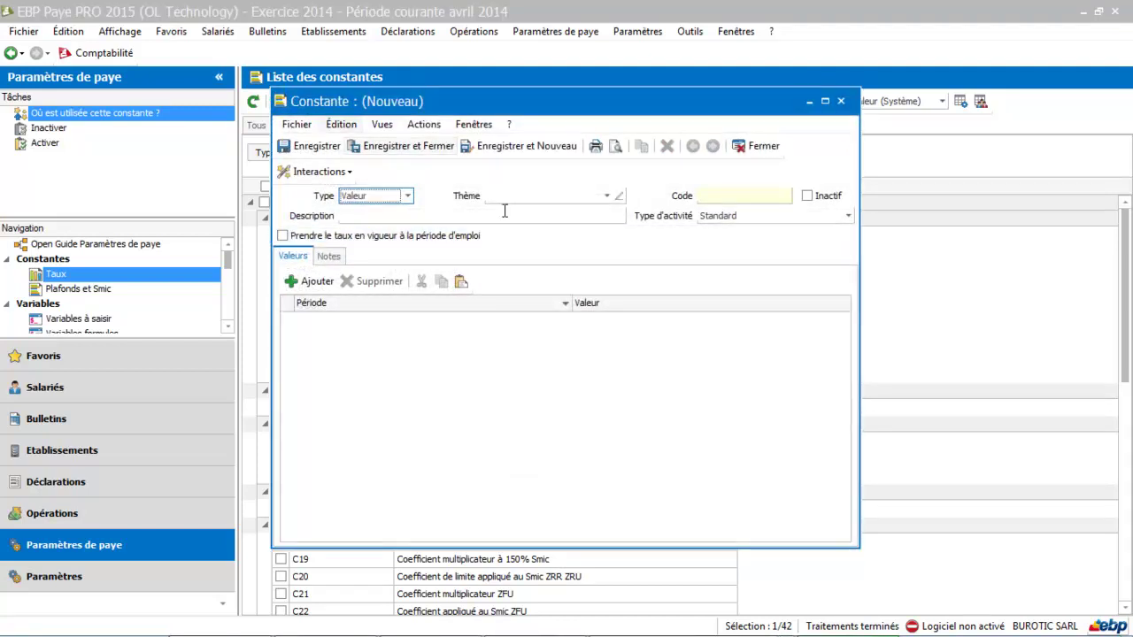
{"action": "left_click", "coordinate": [606, 196]}
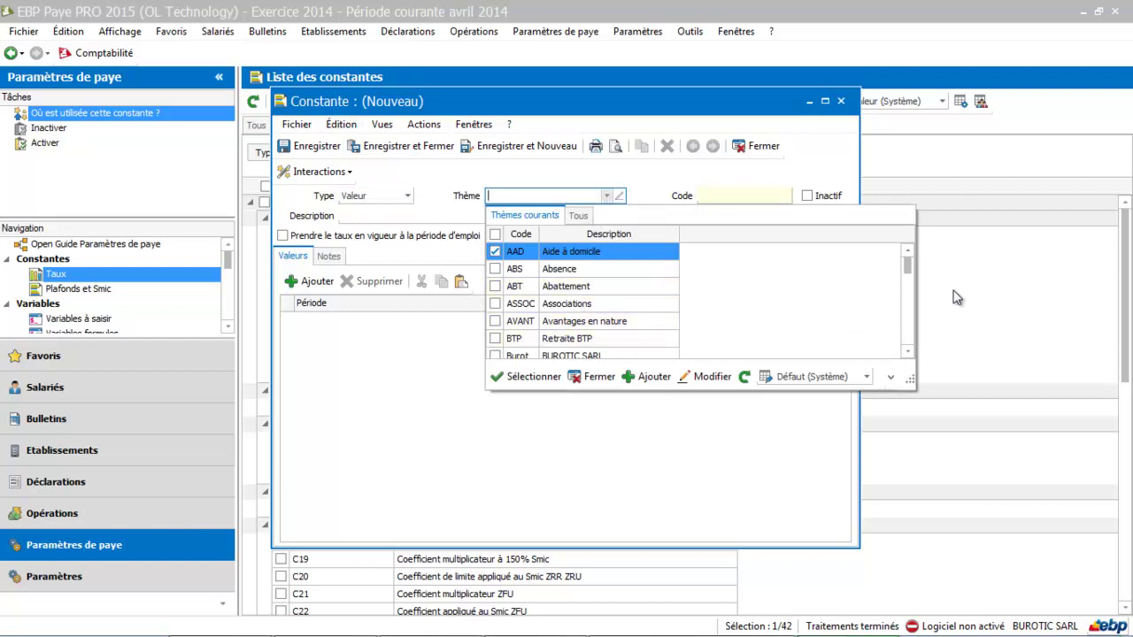
{"action": "left_click", "coordinate": [911, 353]}
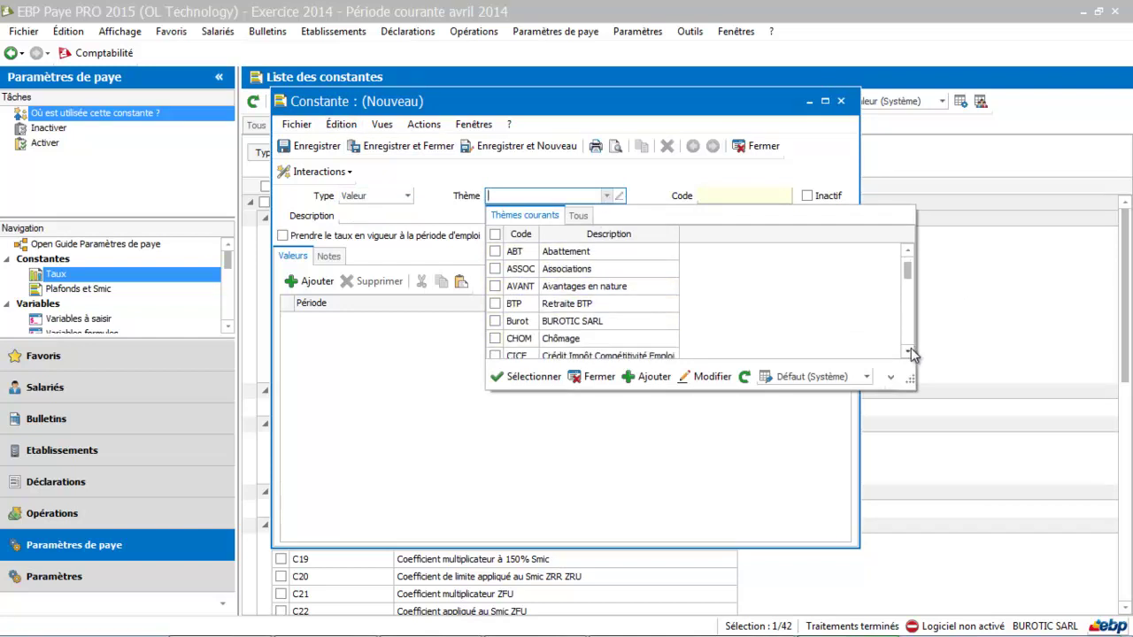
{"action": "left_click", "coordinate": [588, 326]}
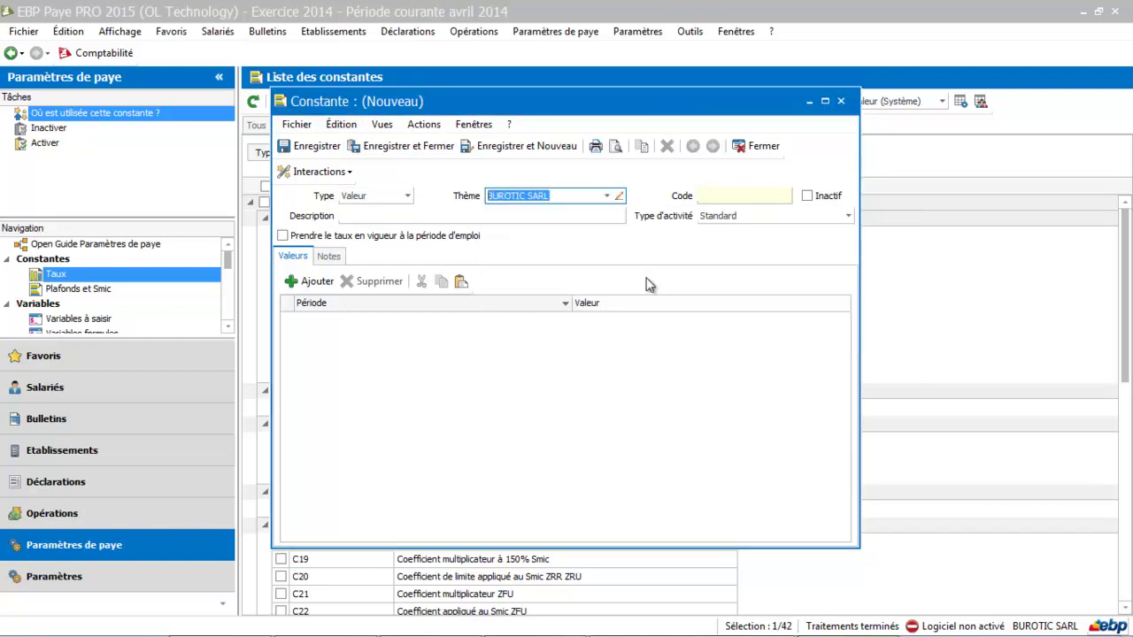
Give the new constant the code MUTFORNC# and the description "Mutuelle forfaitaire non cadre"
{"action": "left_click", "coordinate": [749, 196]}
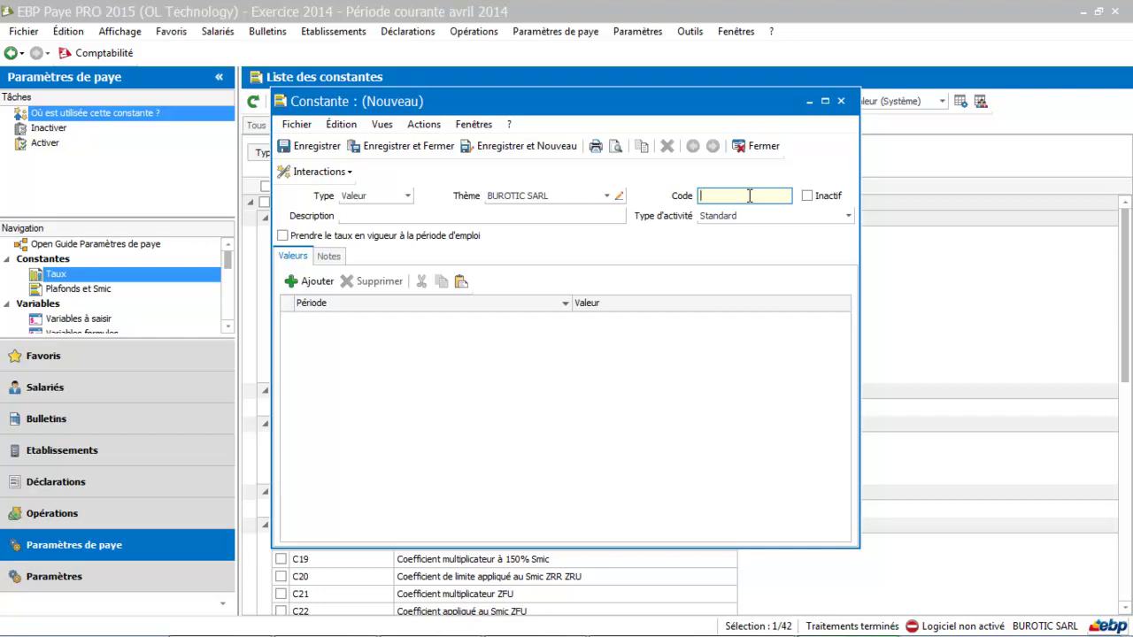
{"action": "type", "text": "MUTFOR#"}
{"action": "left_click", "coordinate": [480, 217]}
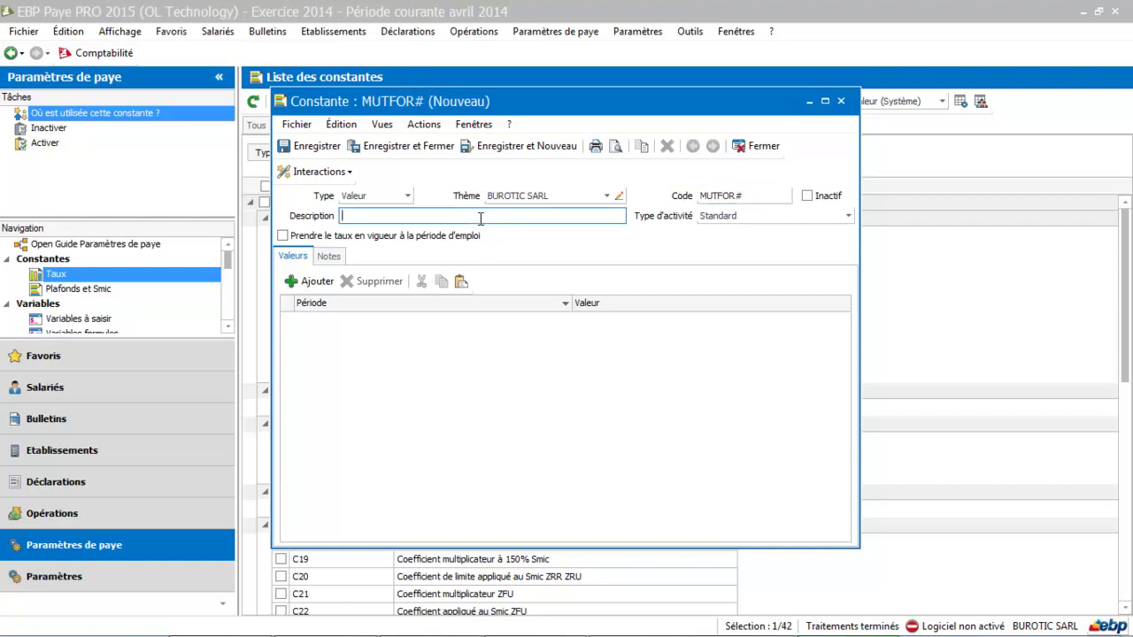
{"action": "double_click", "coordinate": [736, 190]}
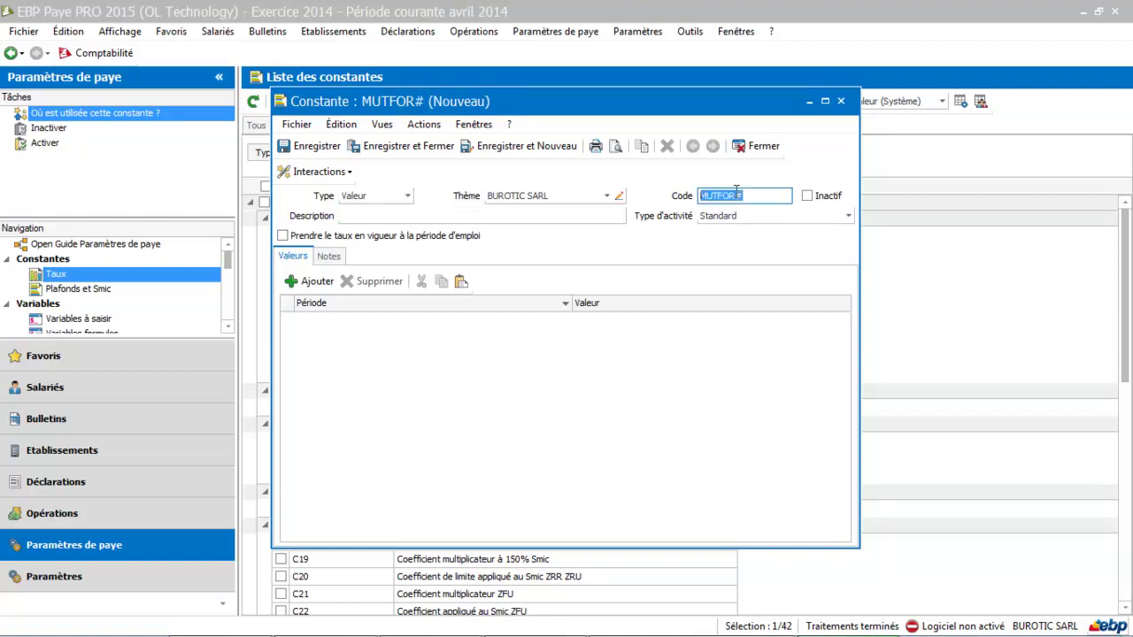
{"action": "left_click", "coordinate": [736, 190]}
{"action": "type", "text": "NC"}
{"action": "left_click", "coordinate": [484, 216]}
{"action": "type", "text": "M"}
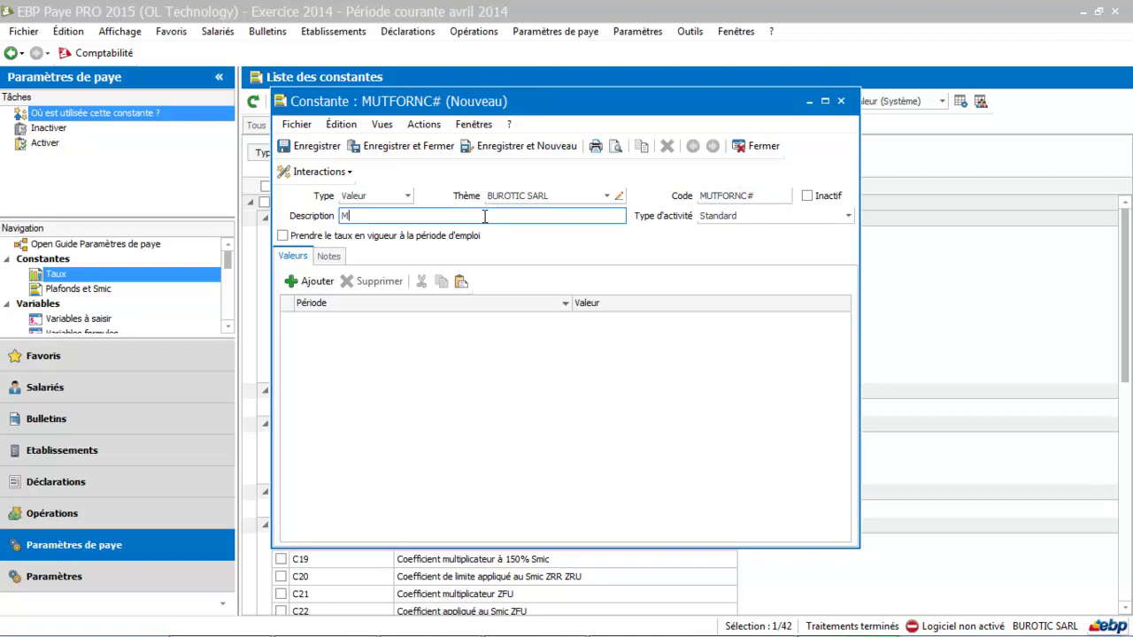
{"action": "type", "text": "utuelle forfaitaire non cadre"}
{"action": "key", "text": "Tab"}
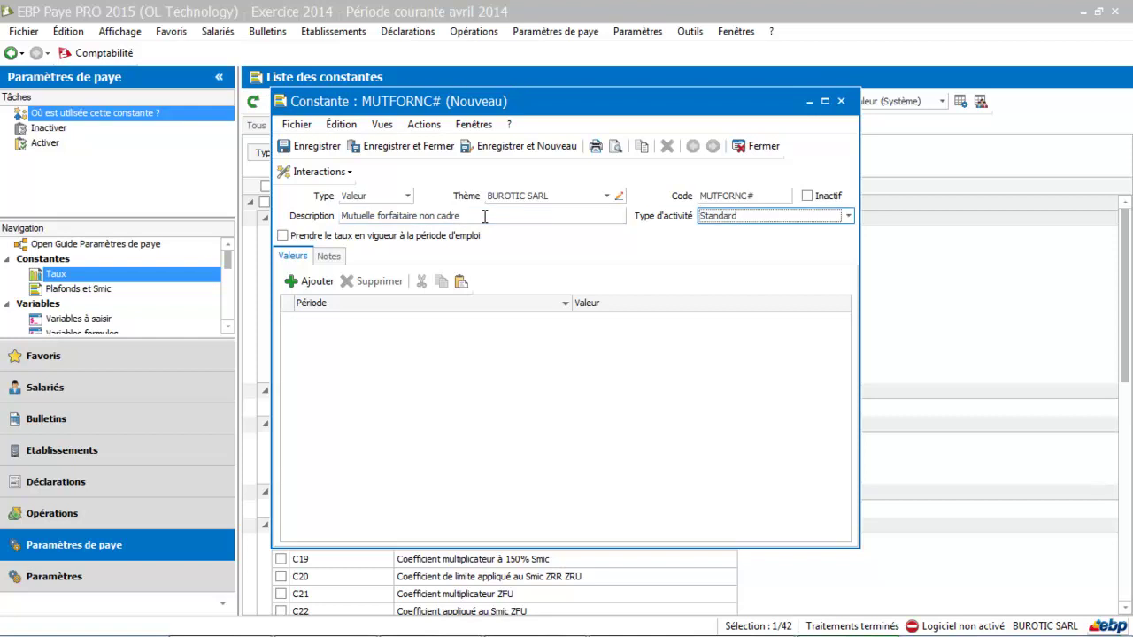
Add a value line to the MUTFORNC# constant and set its period to janvier 2014
{"action": "left_click", "coordinate": [315, 282]}
{"action": "left_click", "coordinate": [356, 323]}
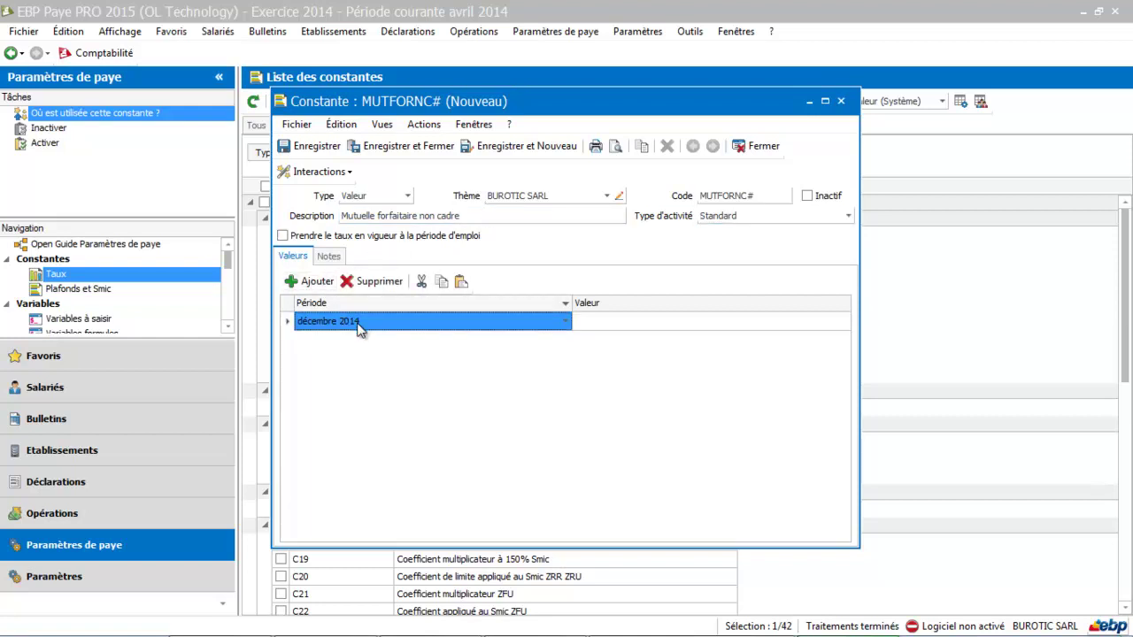
{"action": "left_click", "coordinate": [566, 321]}
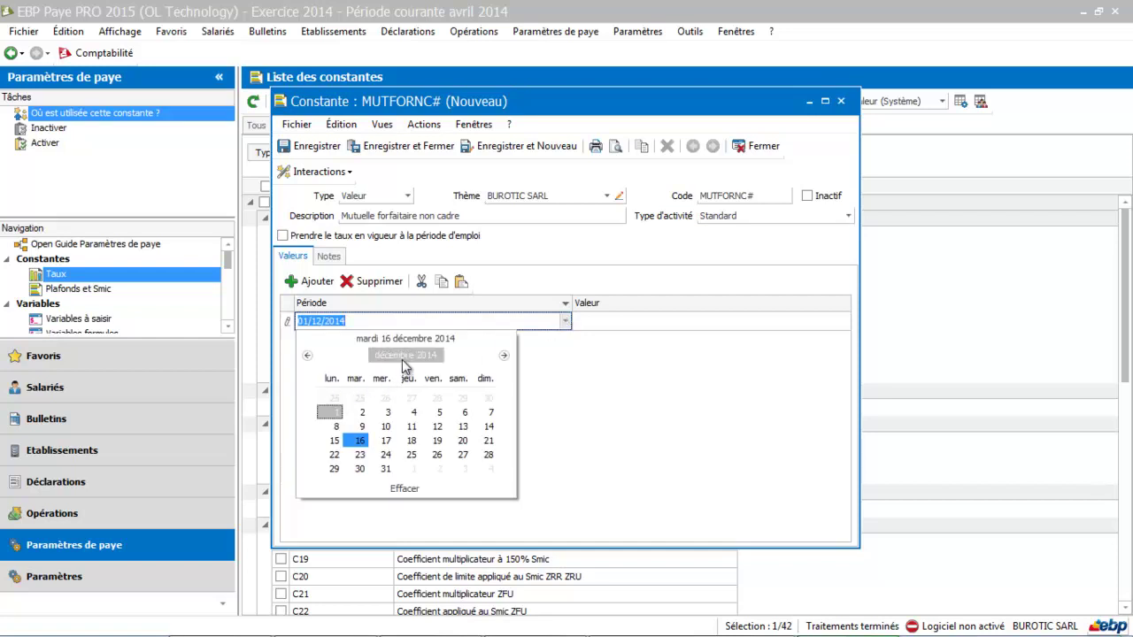
{"action": "left_click", "coordinate": [403, 356]}
{"action": "left_click", "coordinate": [322, 387]}
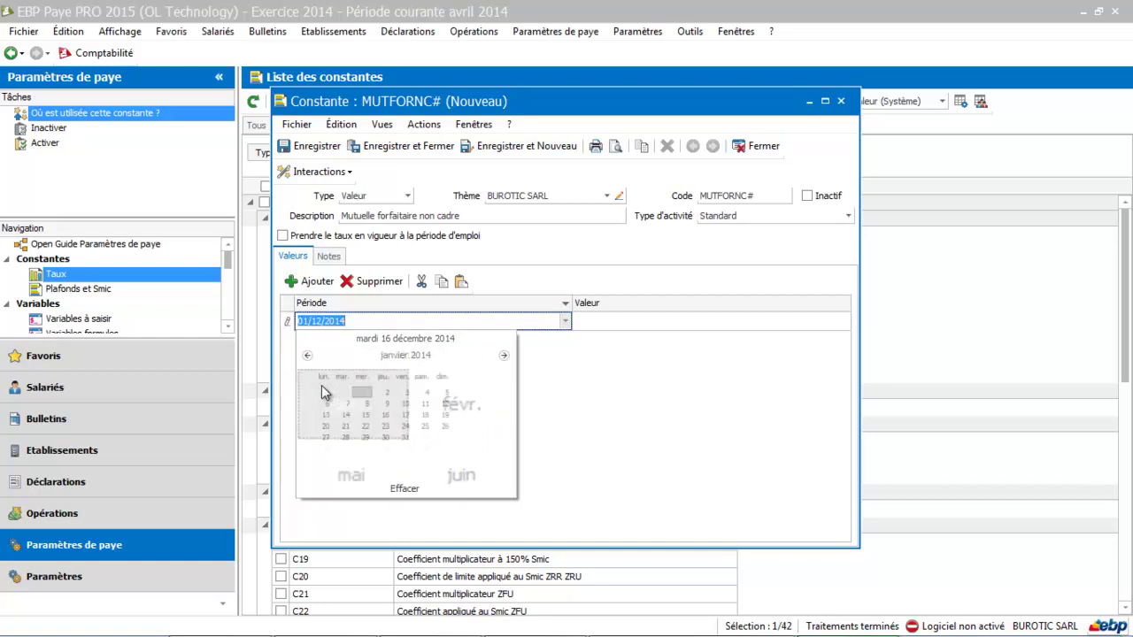
{"action": "left_click", "coordinate": [377, 399]}
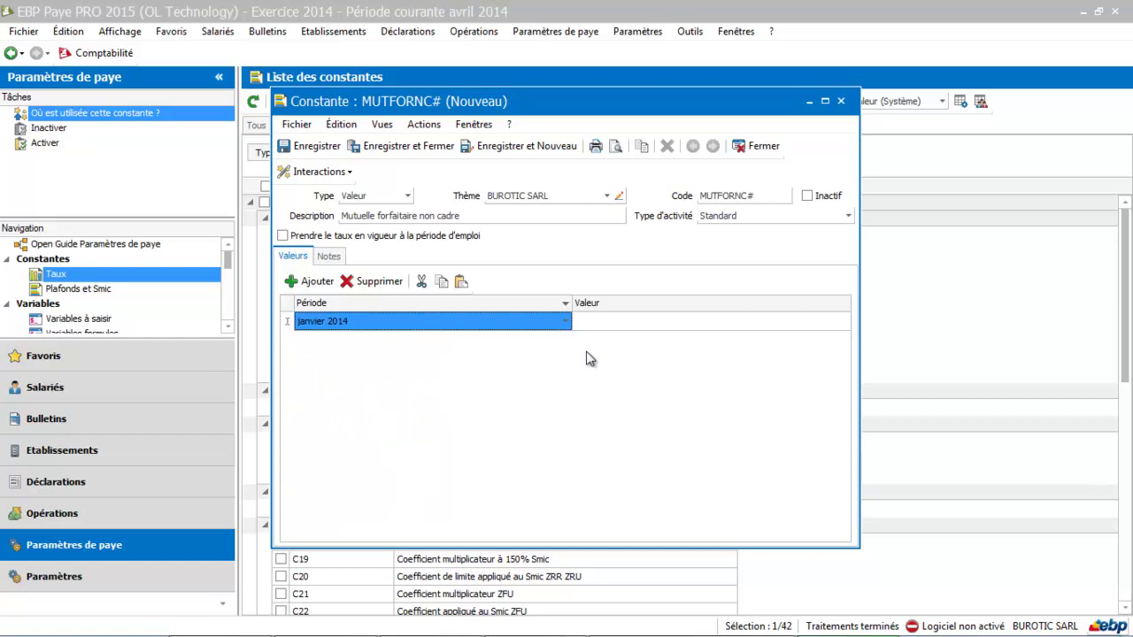
Set the janvier 2014 value of the constant to 30, and save and close the constant
{"action": "left_click", "coordinate": [626, 325]}
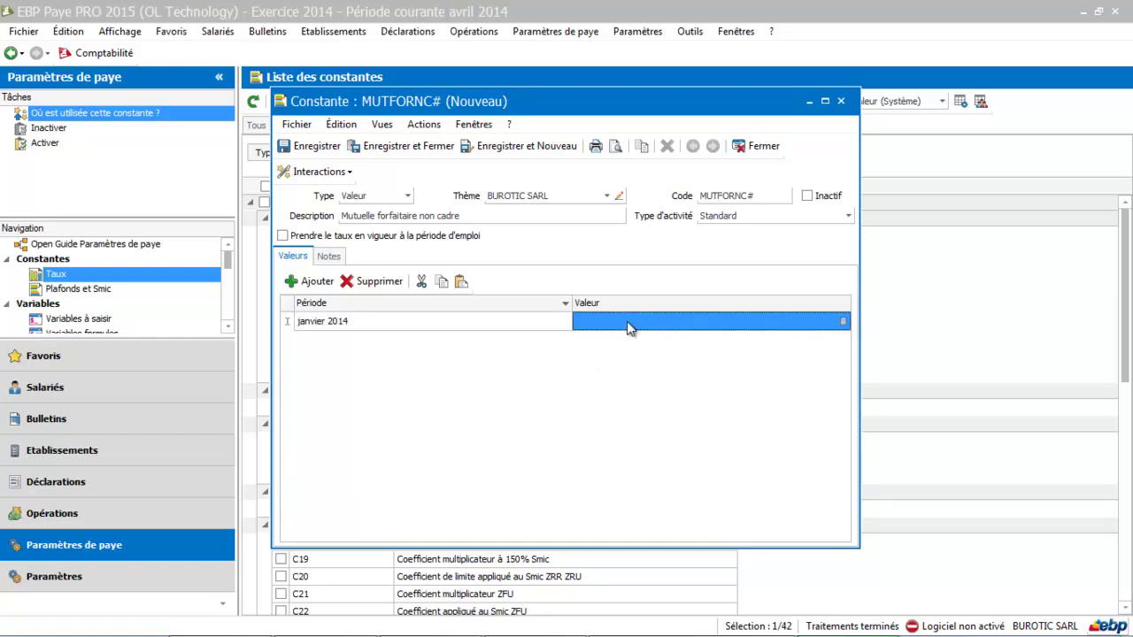
{"action": "left_click", "coordinate": [627, 323]}
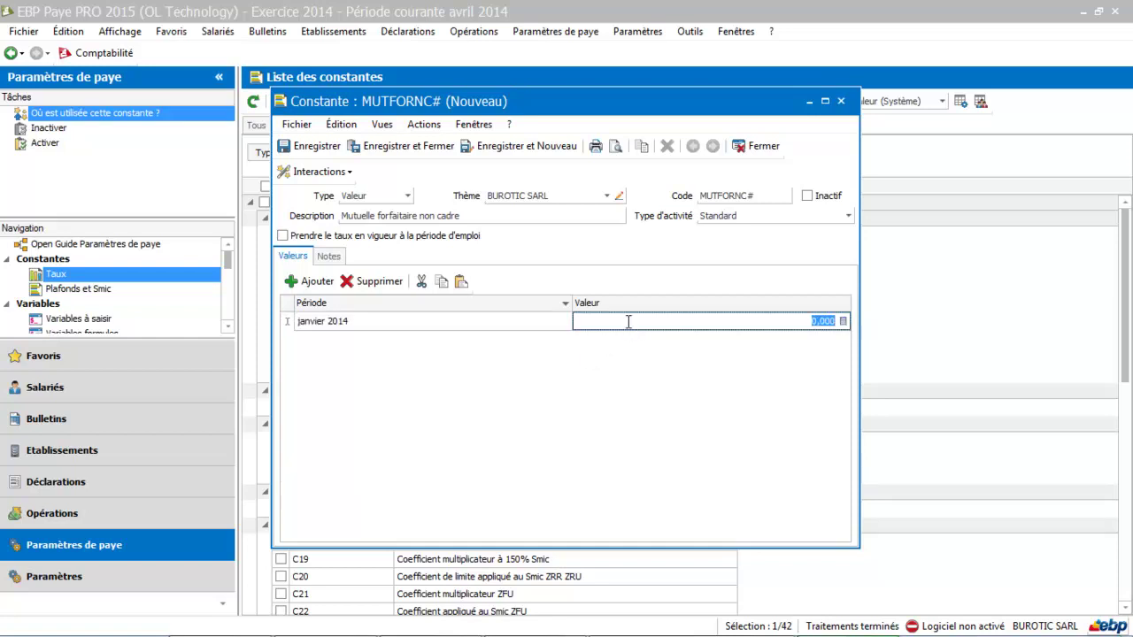
{"action": "type", "text": "30"}
{"action": "key", "text": "Return"}
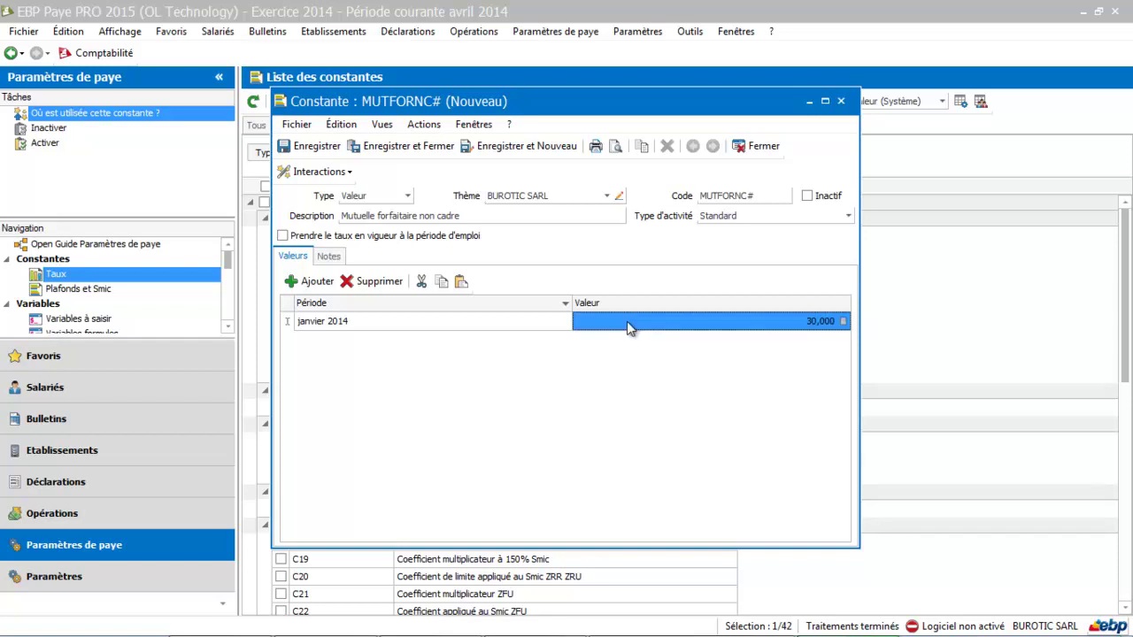
{"action": "left_click", "coordinate": [403, 147]}
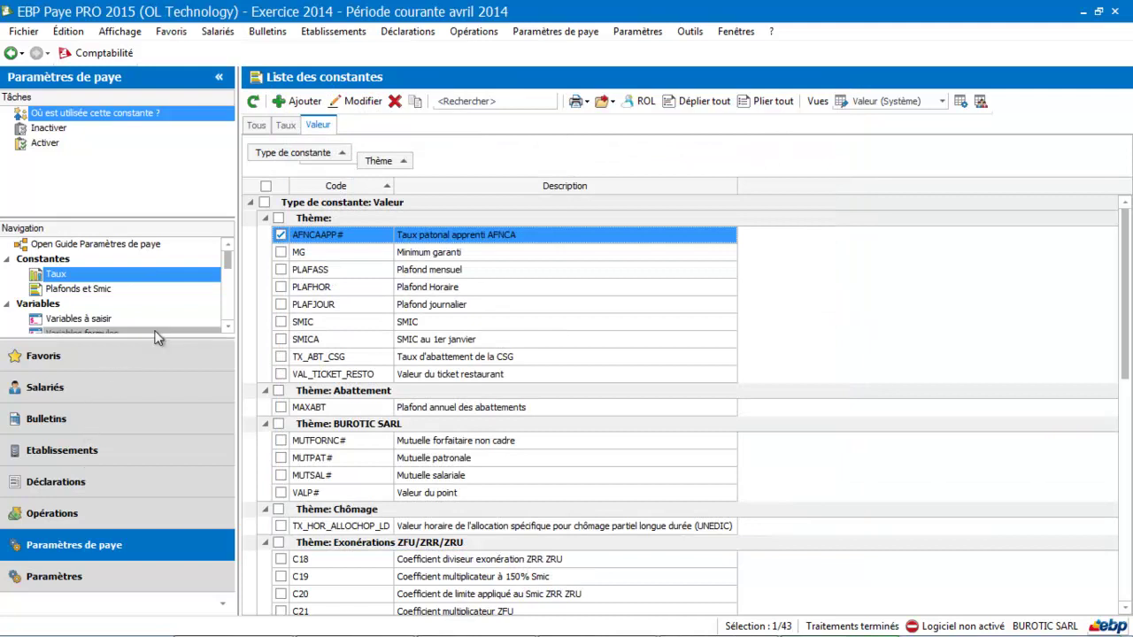
List the rubriques de cotisation and filter them to the theme Prévoyance
{"action": "left_click", "coordinate": [228, 326]}
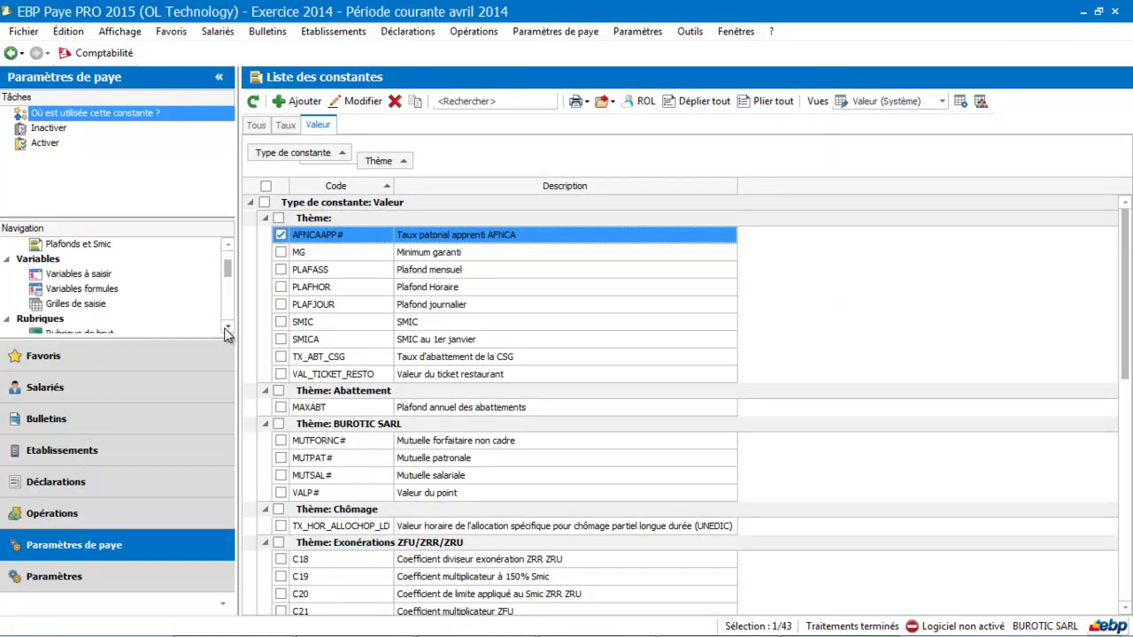
{"action": "left_click", "coordinate": [227, 327]}
{"action": "left_click", "coordinate": [134, 288]}
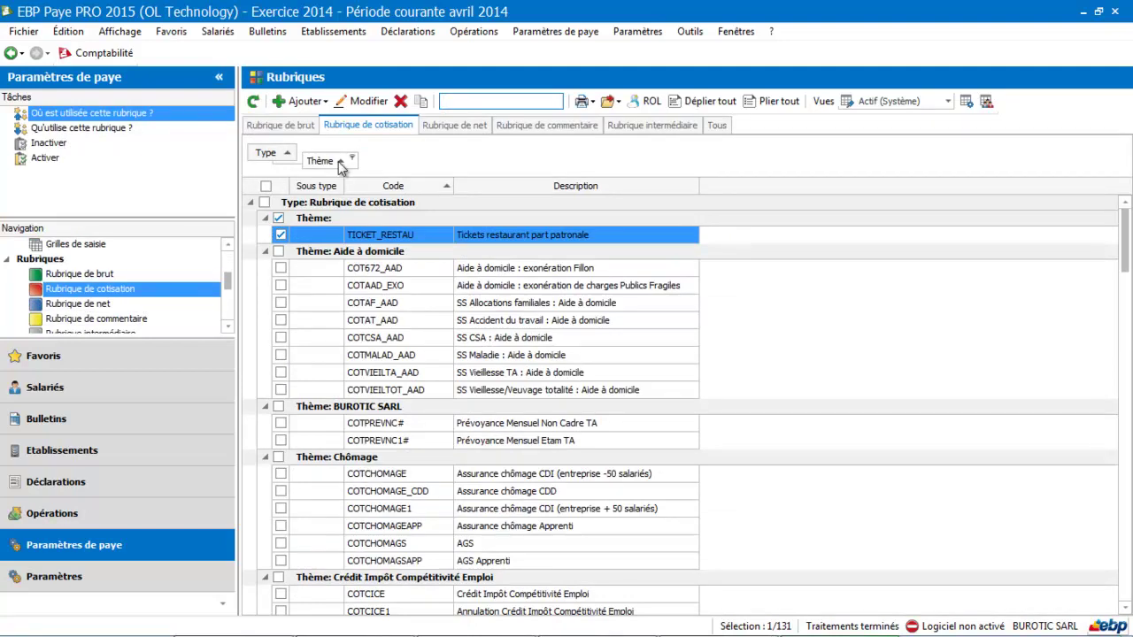
{"action": "left_click", "coordinate": [351, 159]}
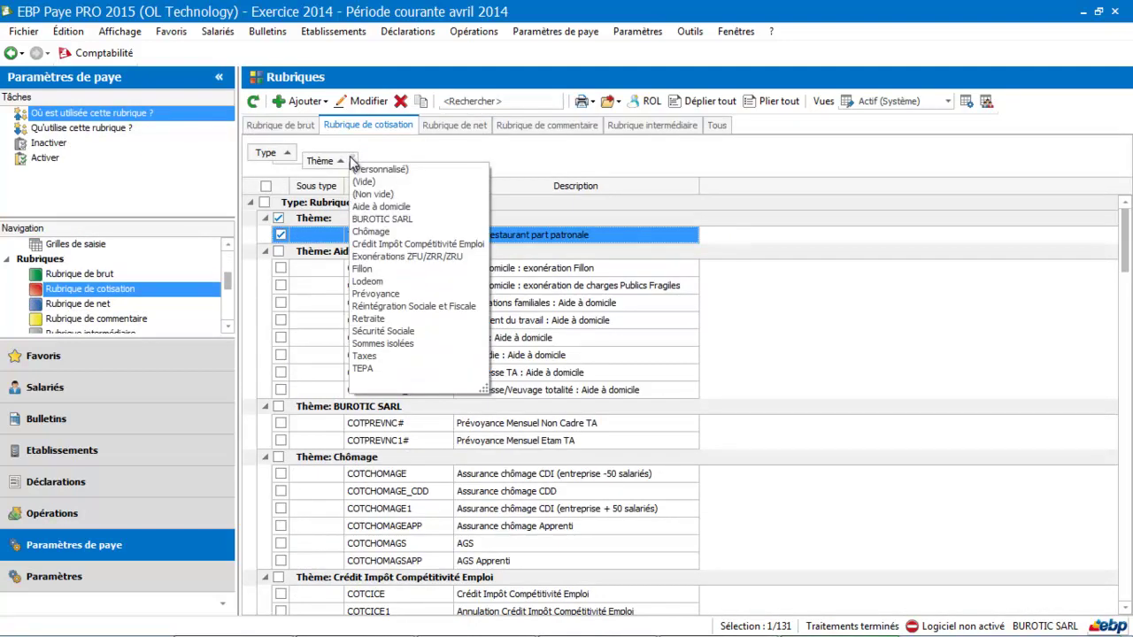
{"action": "left_click", "coordinate": [374, 294]}
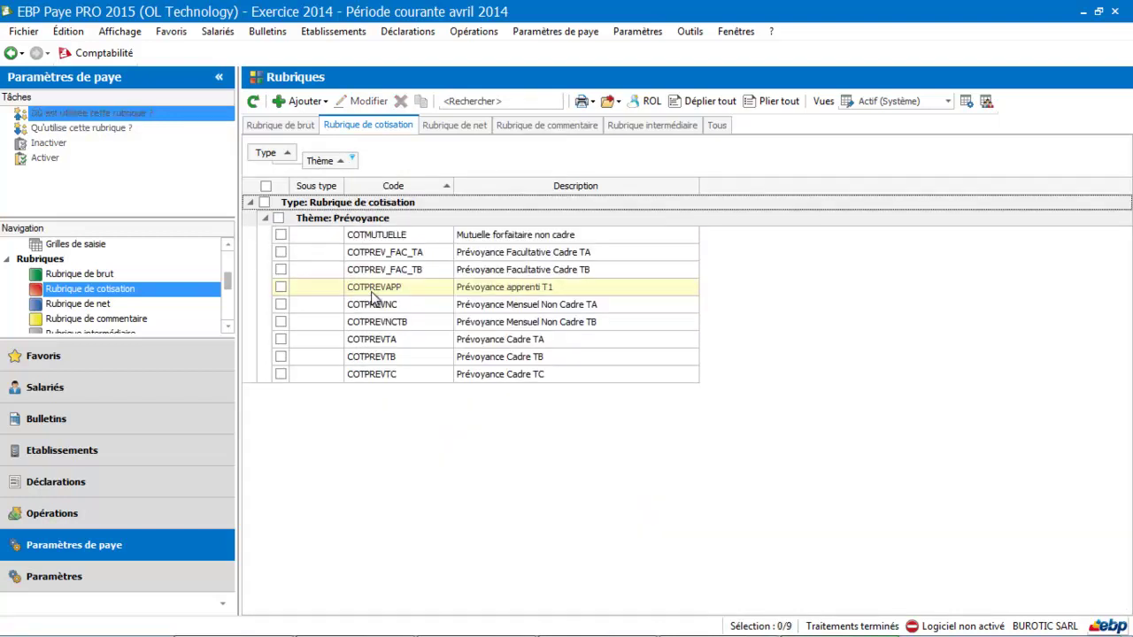
Duplicate the COTMUTUELLE rubrique and give the copy the code COTMUTUELLENC#
{"action": "left_click", "coordinate": [400, 235]}
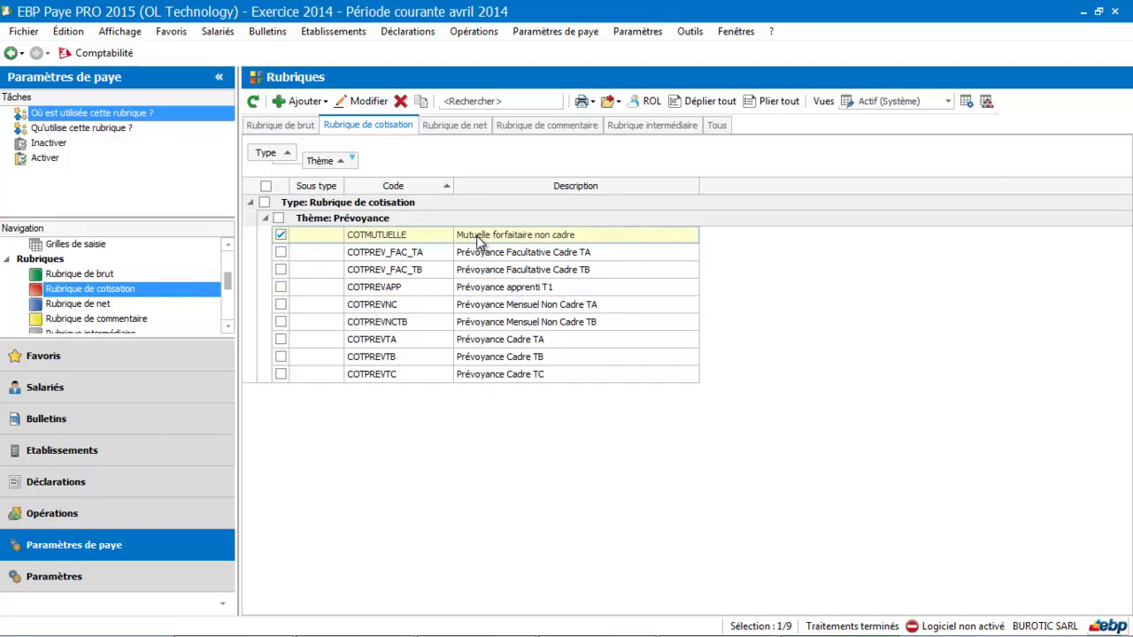
{"action": "left_click", "coordinate": [423, 100]}
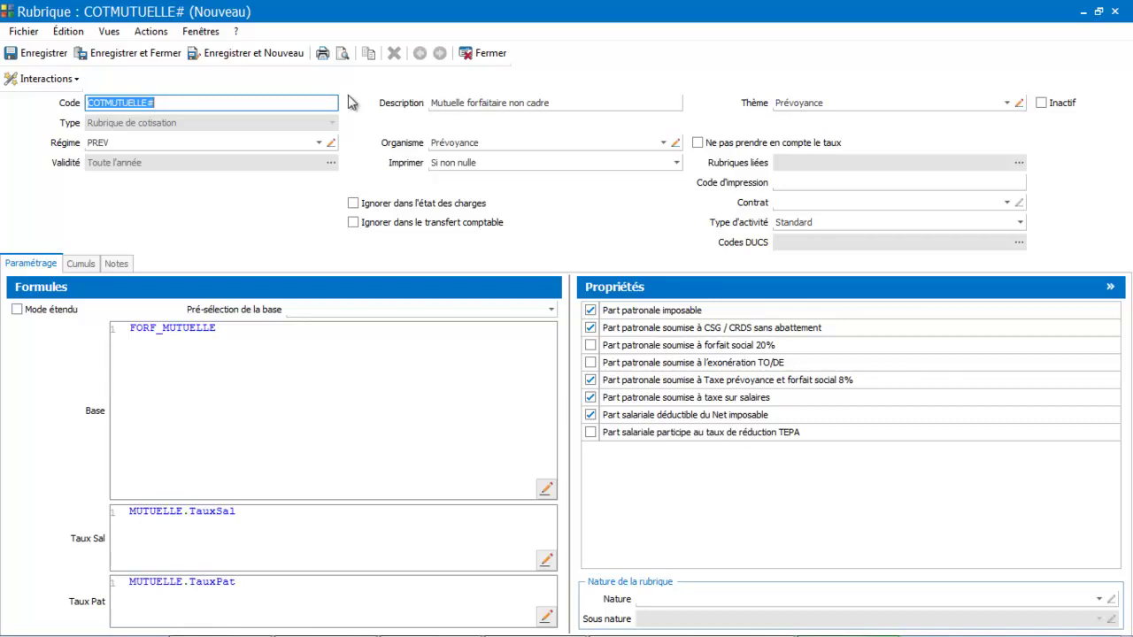
{"action": "left_click", "coordinate": [146, 103]}
{"action": "type", "text": "NC"}
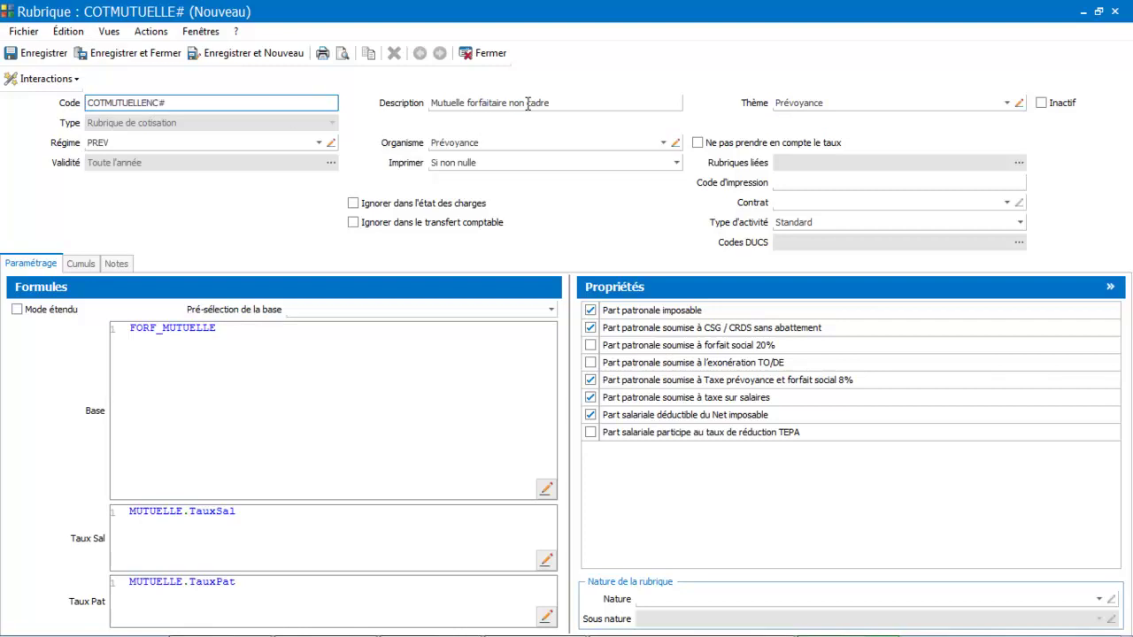
{"action": "left_click", "coordinate": [556, 104]}
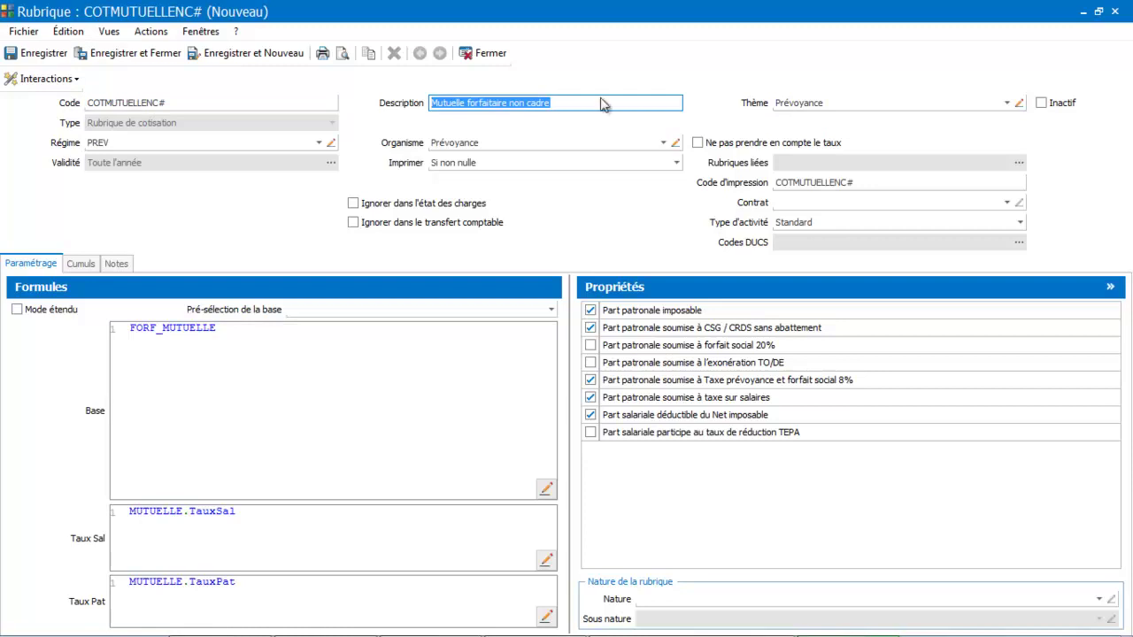
Set the theme of the duplicated mutuelle rubrique to BUROTIC SARL
{"action": "left_click", "coordinate": [1009, 103]}
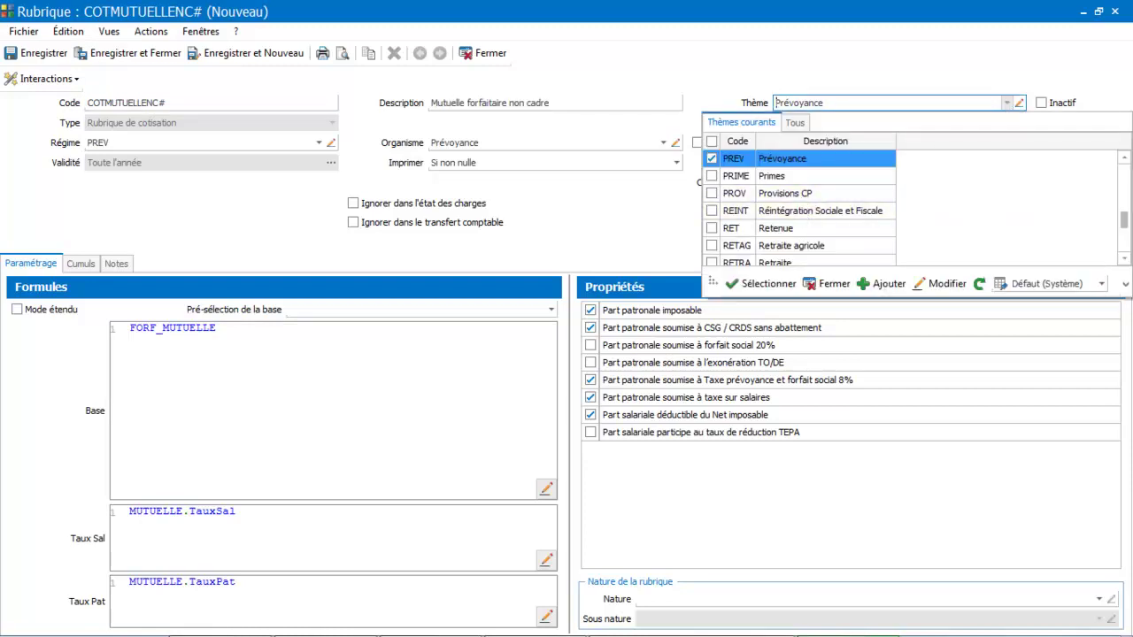
{"action": "scroll", "coordinate": [1124, 159], "scroll_direction": "up", "scroll_amount": 1}
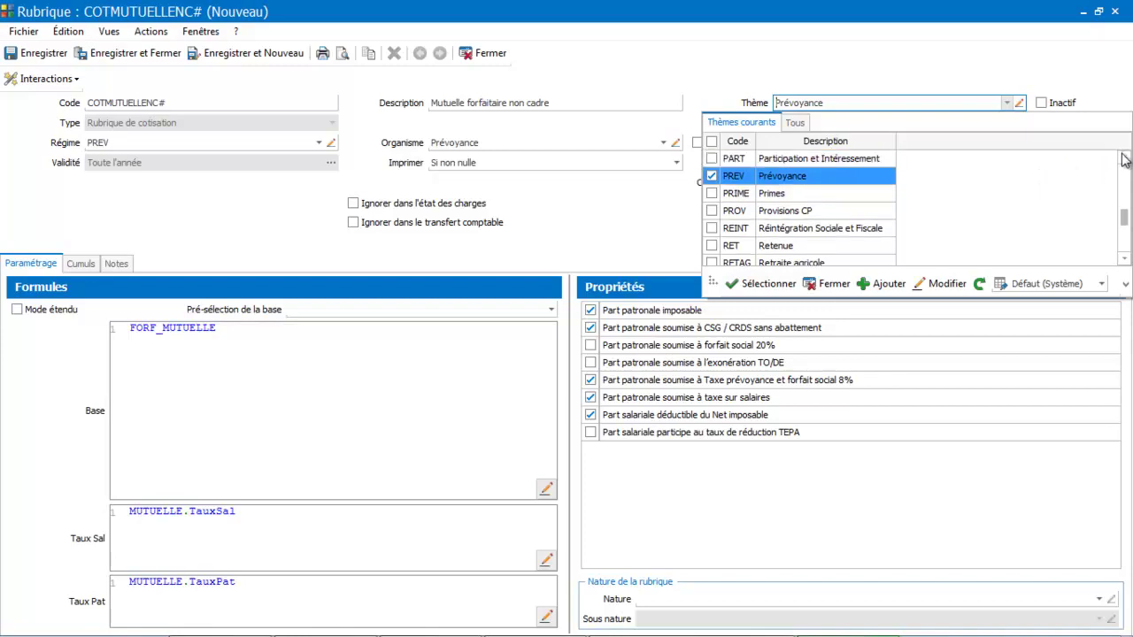
{"action": "scroll", "coordinate": [1125, 160], "scroll_direction": "up", "scroll_amount": 9}
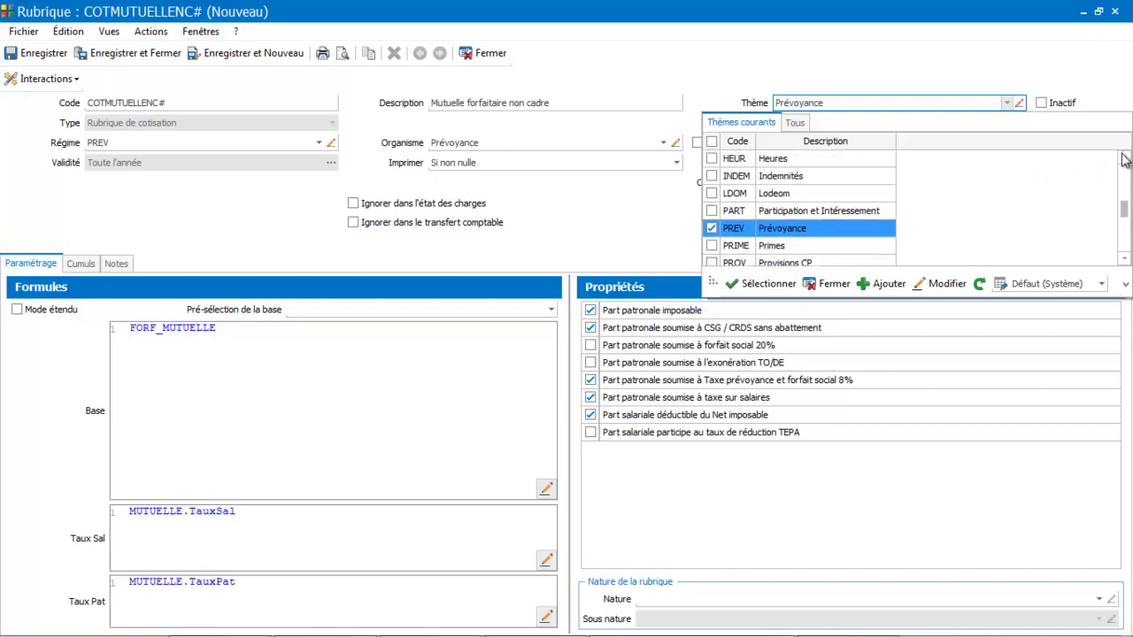
{"action": "scroll", "coordinate": [1124, 159], "scroll_direction": "up", "scroll_amount": 3}
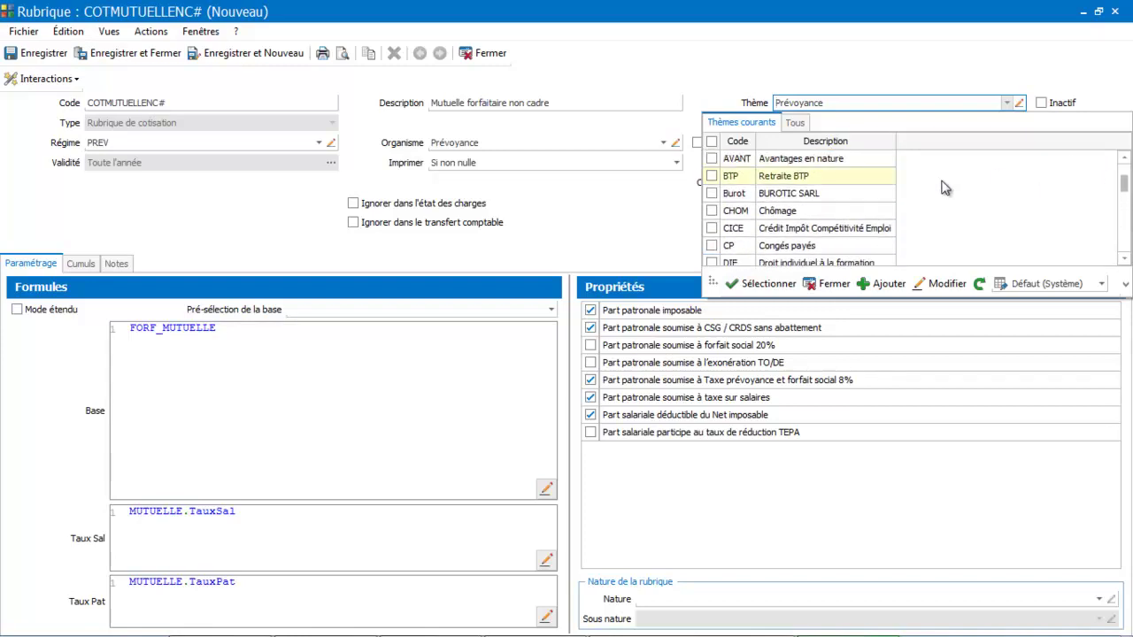
{"action": "left_click", "coordinate": [872, 194]}
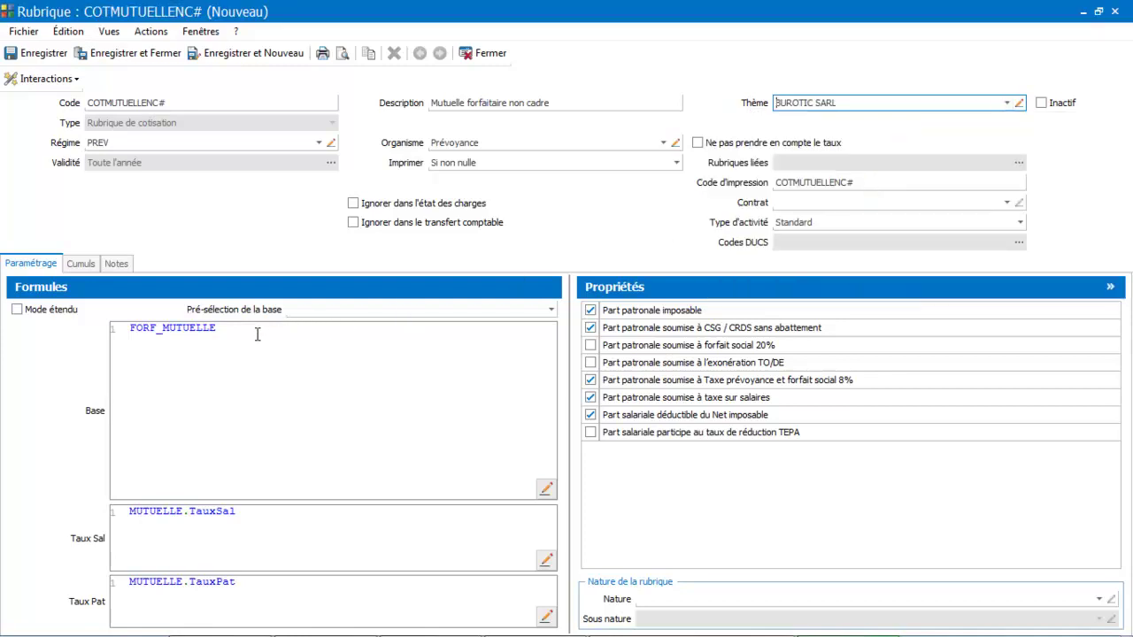
Replace the rubrique's Base formula with the constant MUTFORNC#
{"action": "left_click_drag", "start_coordinate": [217, 329], "coordinate": [112, 335]}
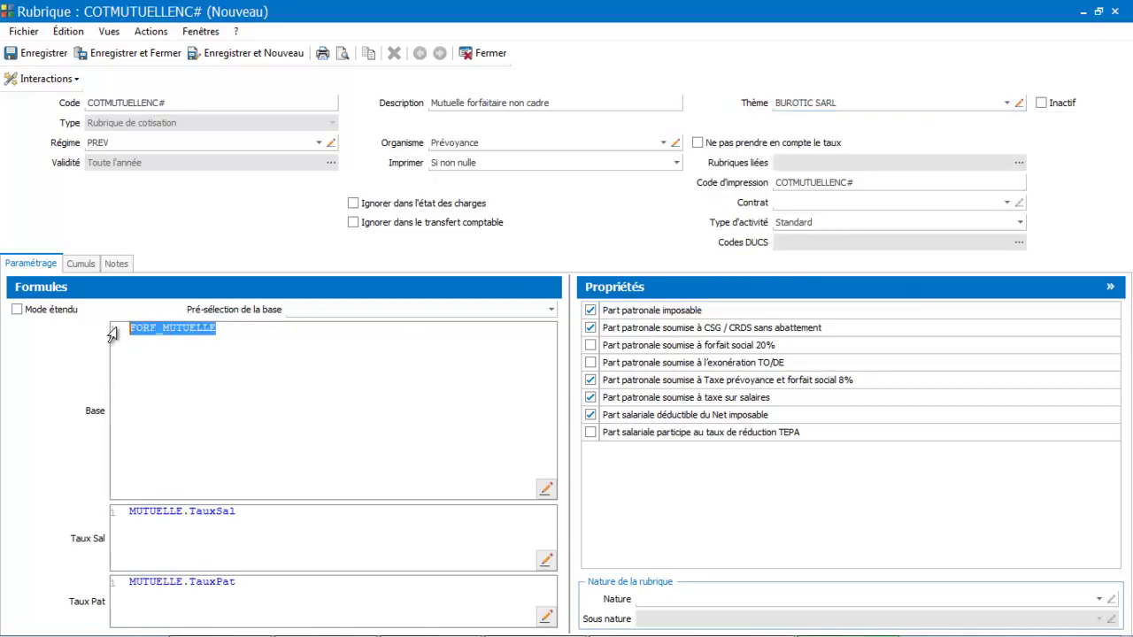
{"action": "key", "text": "BackSpace"}
{"action": "type", "text": "MUT"}
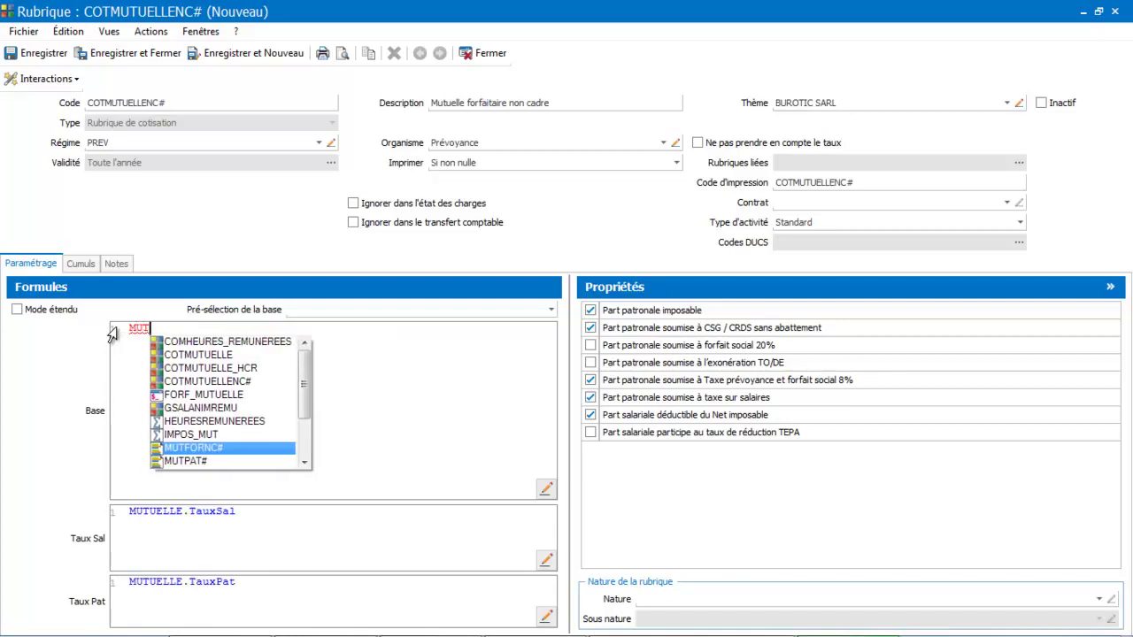
{"action": "double_click", "coordinate": [196, 448]}
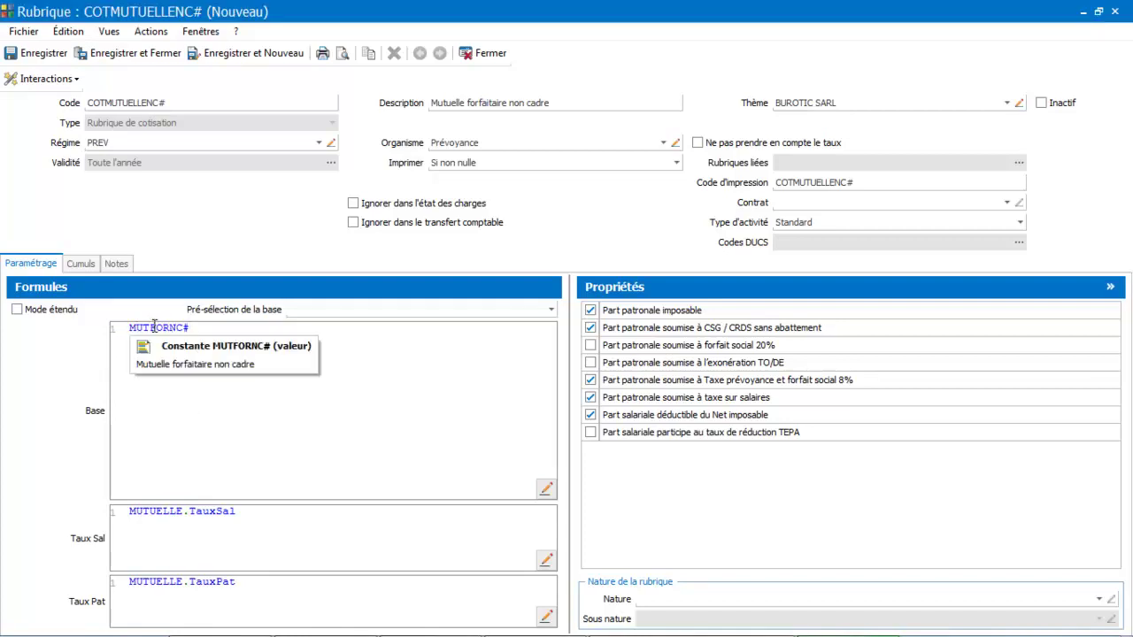
{"action": "mouse_move", "coordinate": [159, 518]}
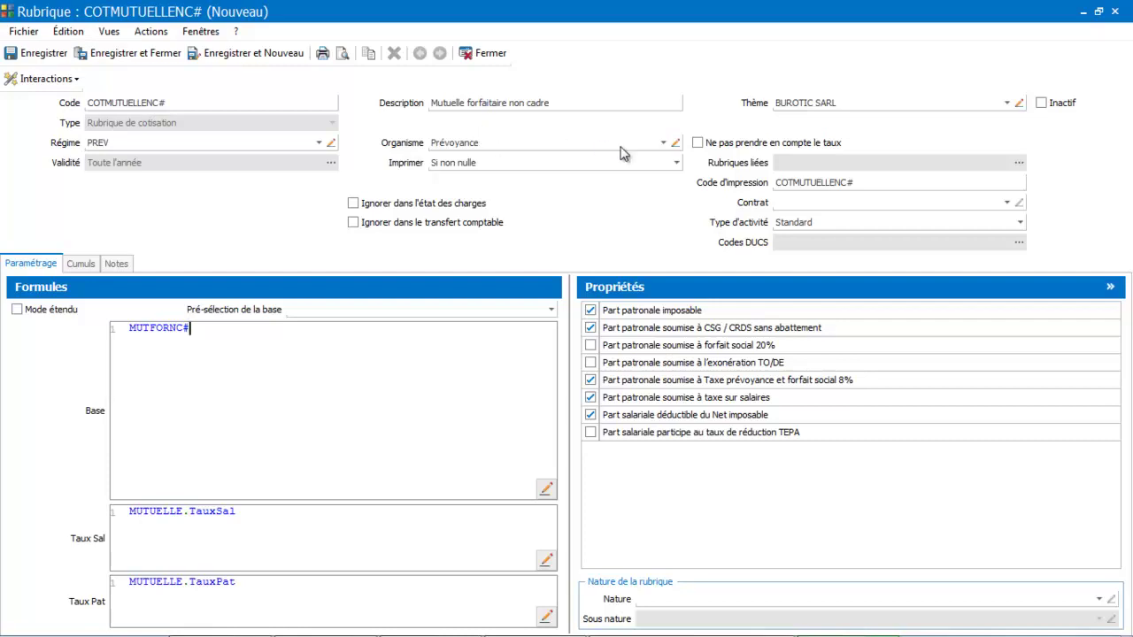
Set the rubrique's organisme to MUTELLE, and save and close the rubrique
{"action": "left_click", "coordinate": [663, 143]}
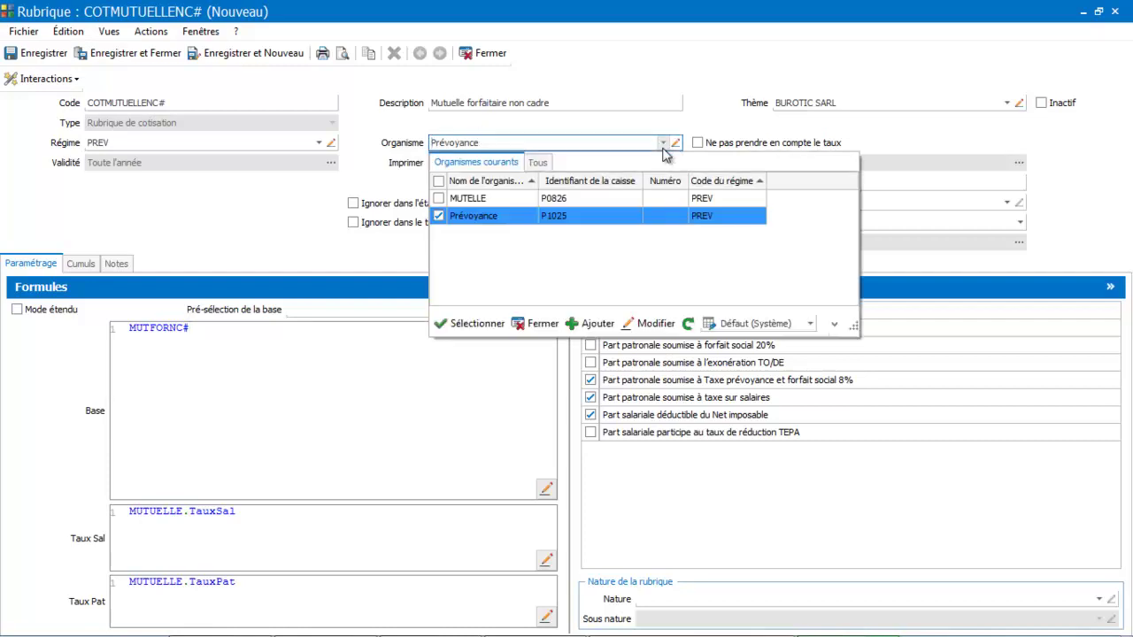
{"action": "double_click", "coordinate": [537, 197]}
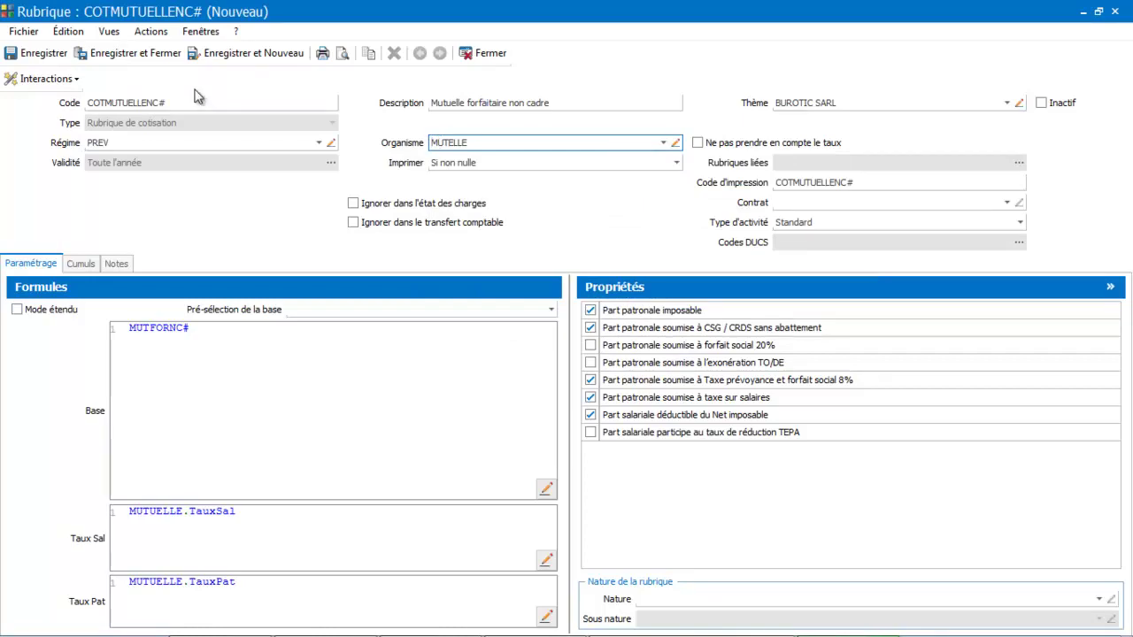
{"action": "left_click", "coordinate": [149, 55]}
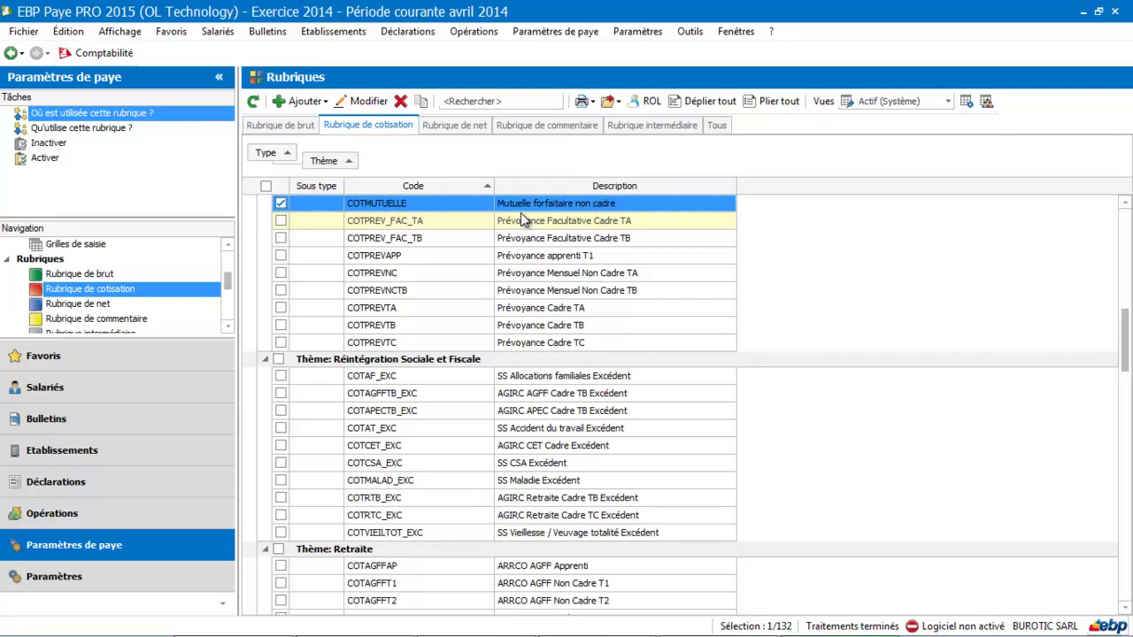
Check the organismes attached to the BUROTIC SARL establishment, including the MUTELLE entry, and close its record
{"action": "left_click", "coordinate": [332, 32]}
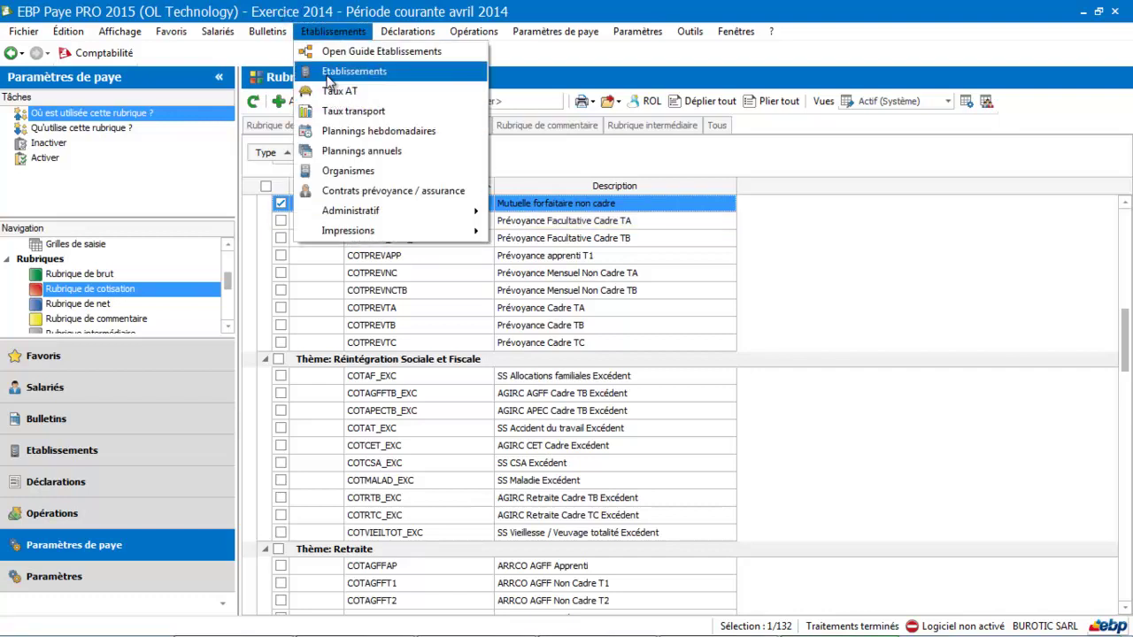
{"action": "left_click", "coordinate": [353, 71]}
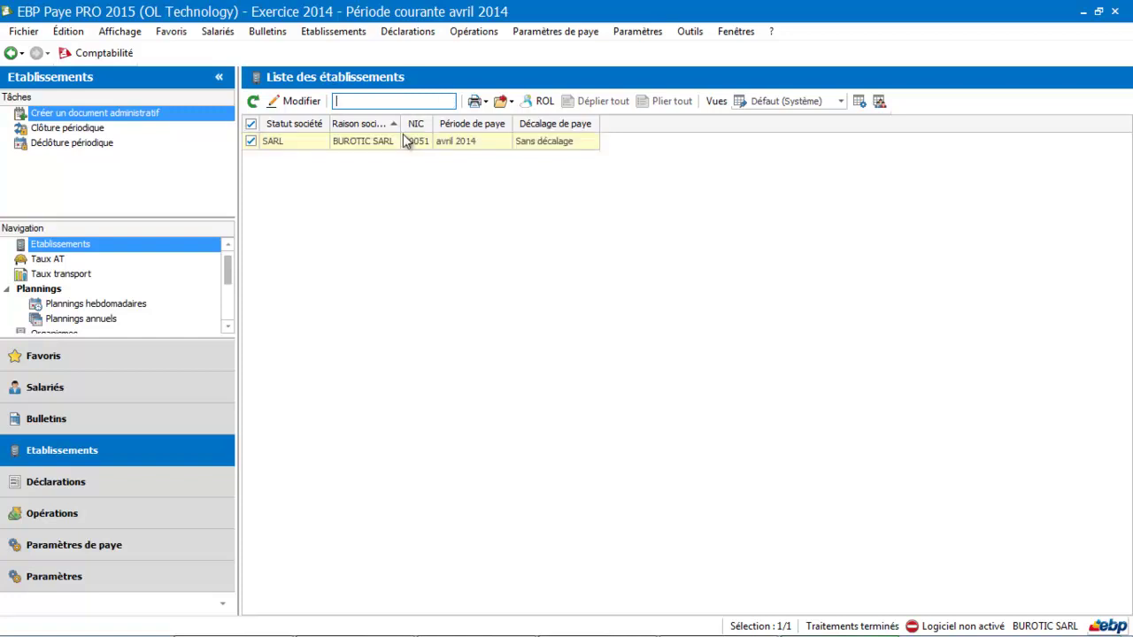
{"action": "left_click", "coordinate": [404, 141]}
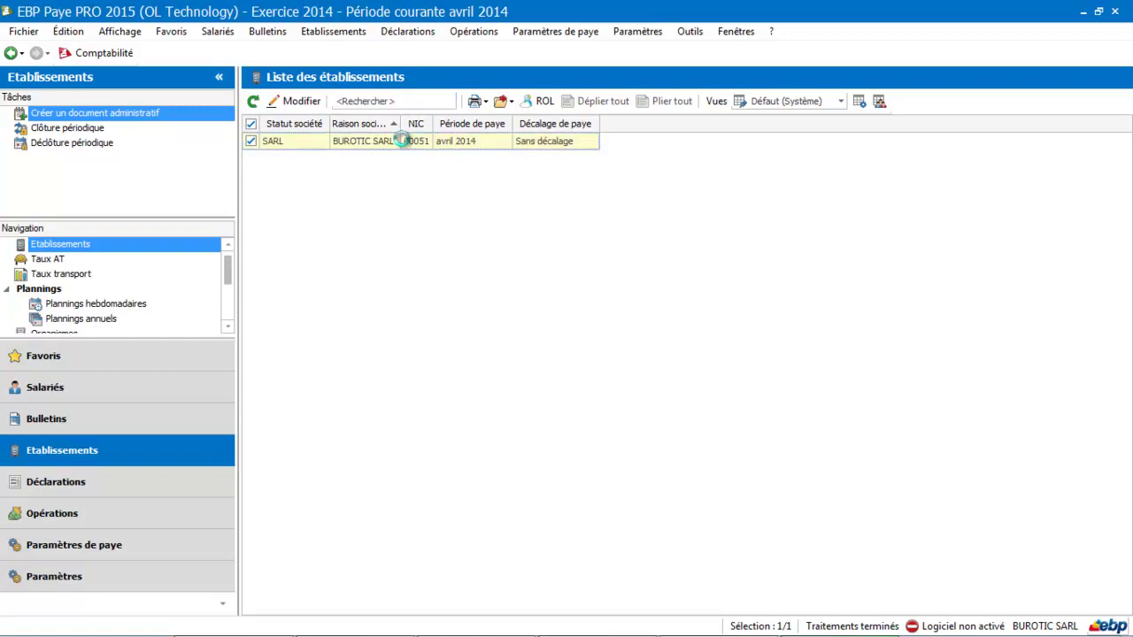
{"action": "double_click", "coordinate": [403, 141]}
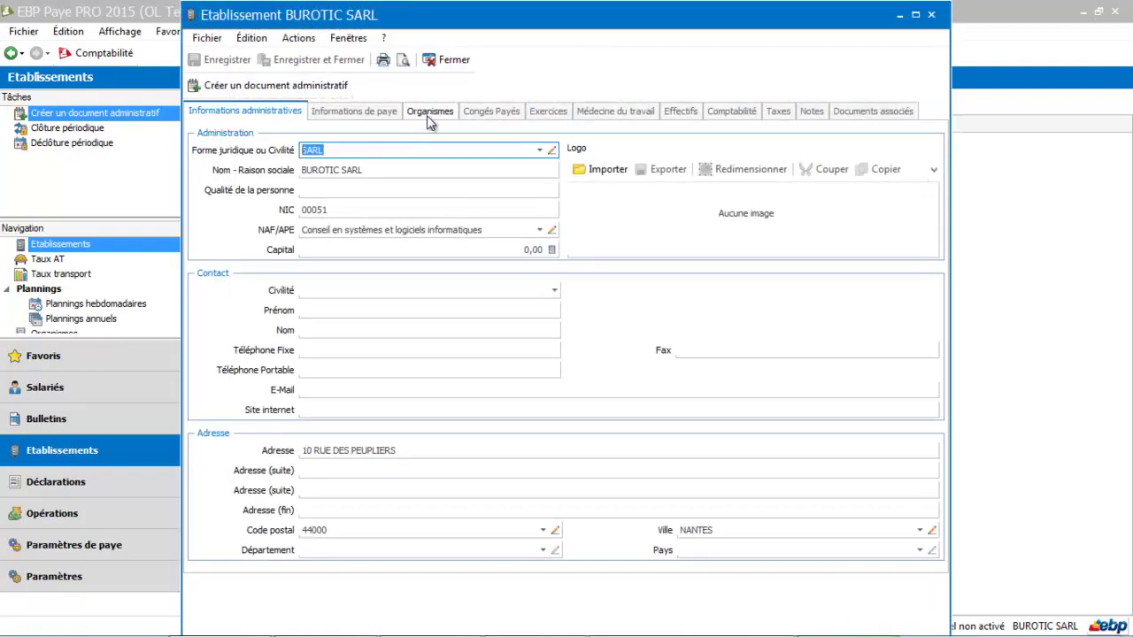
{"action": "left_click", "coordinate": [429, 113]}
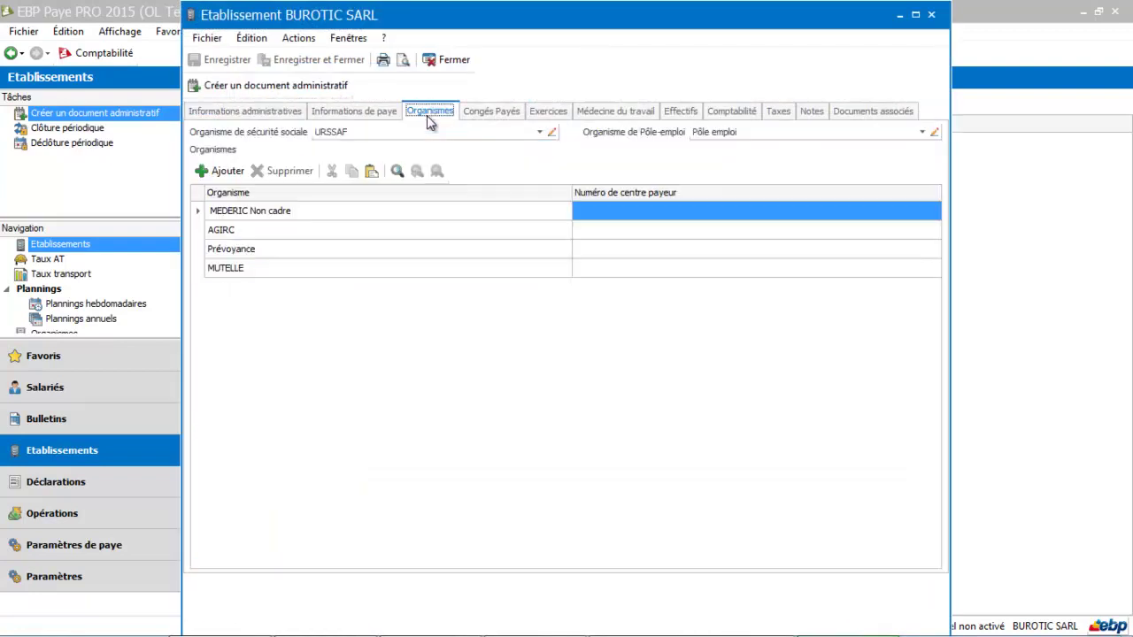
{"action": "left_click", "coordinate": [337, 265]}
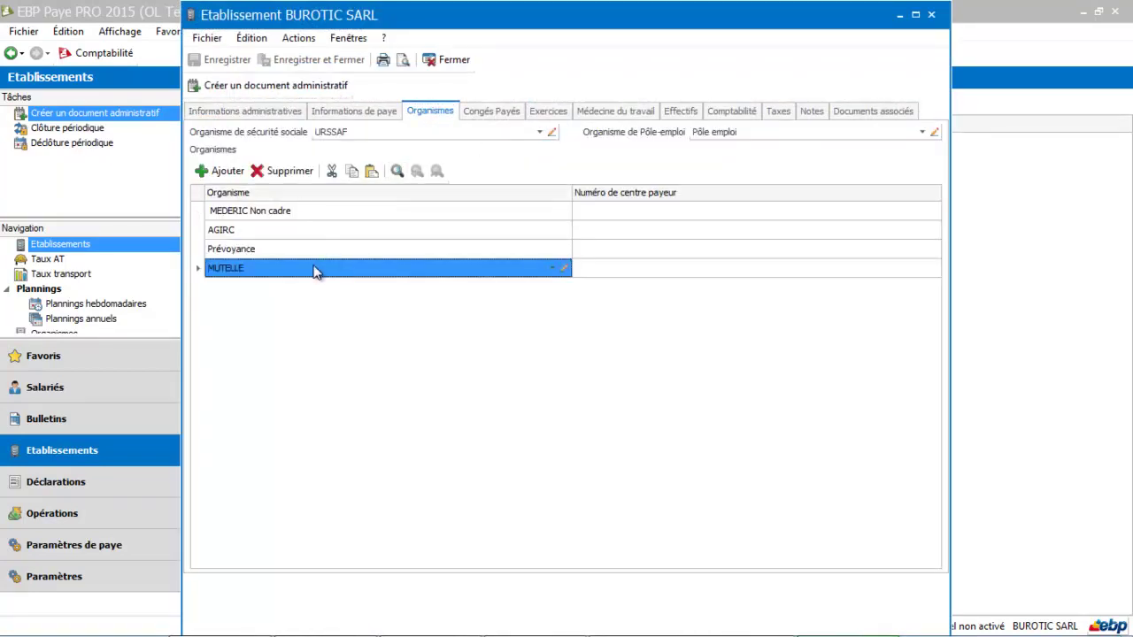
{"action": "left_click", "coordinate": [551, 269]}
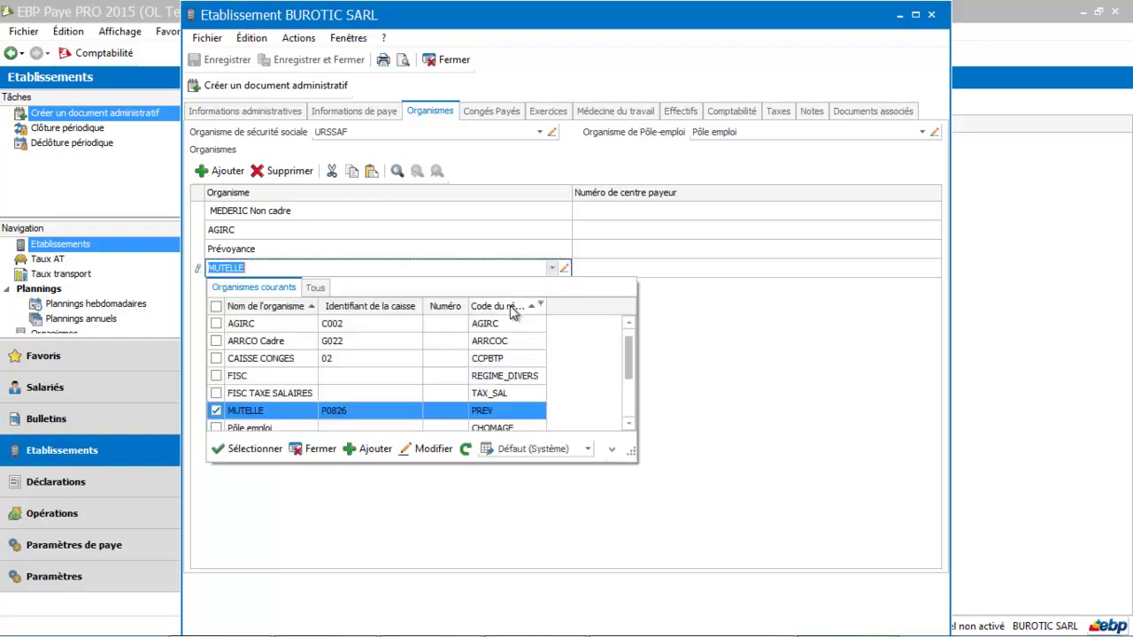
{"action": "left_click", "coordinate": [341, 414]}
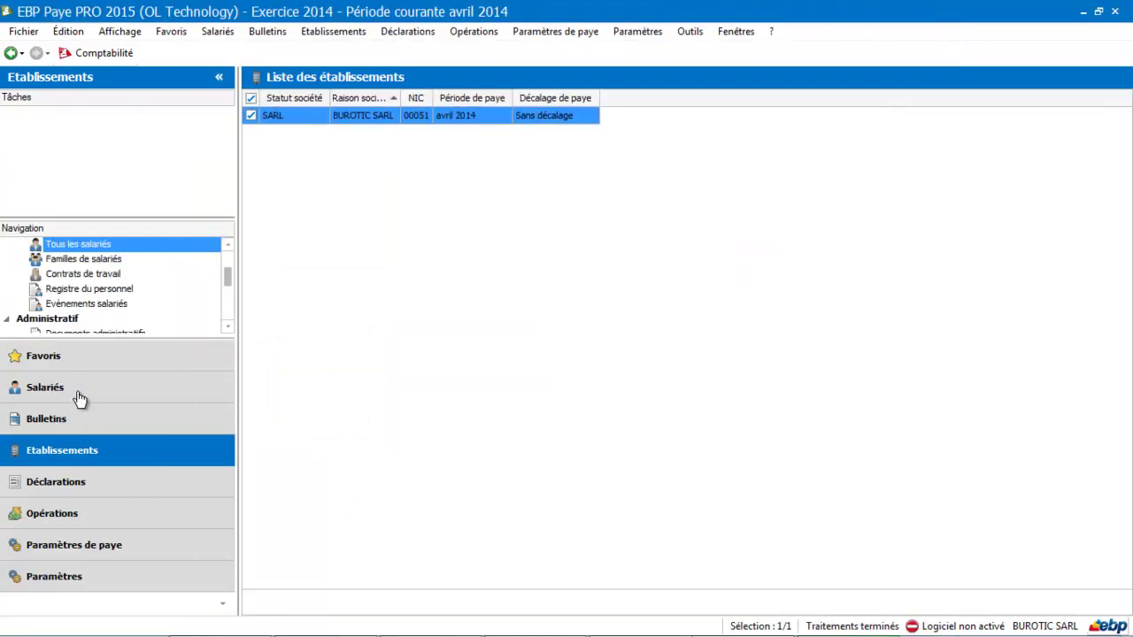
Check the prévoyance/assurance contracts of the employee with the Formateur professionnel profile, and close the employee record
{"action": "left_click", "coordinate": [77, 399]}
{"action": "left_click", "coordinate": [385, 232]}
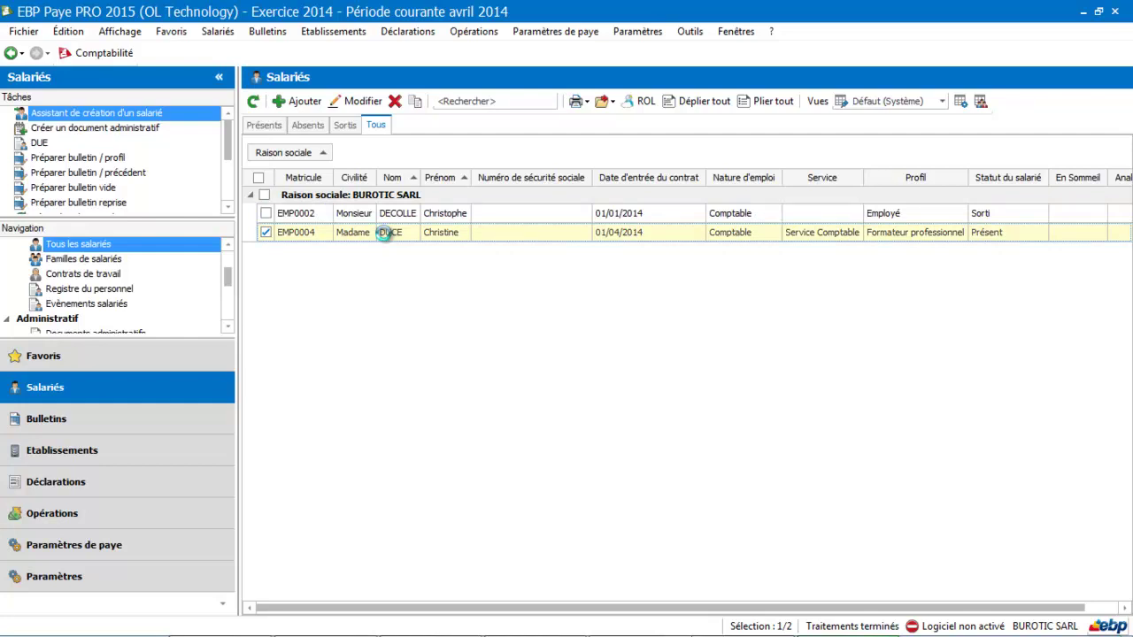
{"action": "double_click", "coordinate": [385, 232]}
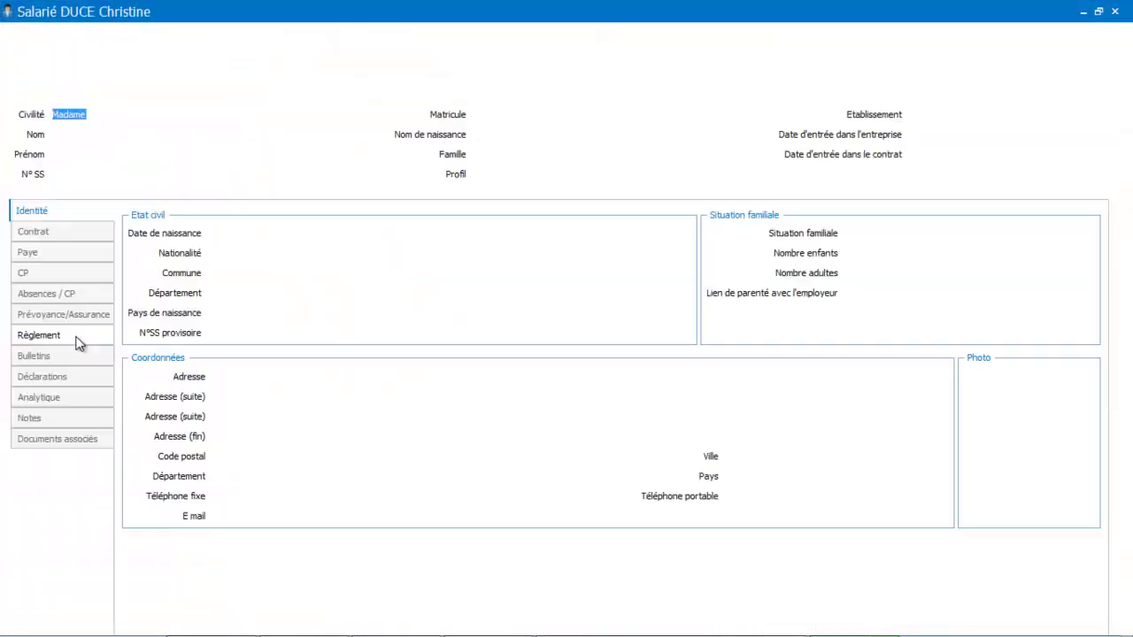
{"action": "left_click", "coordinate": [58, 317]}
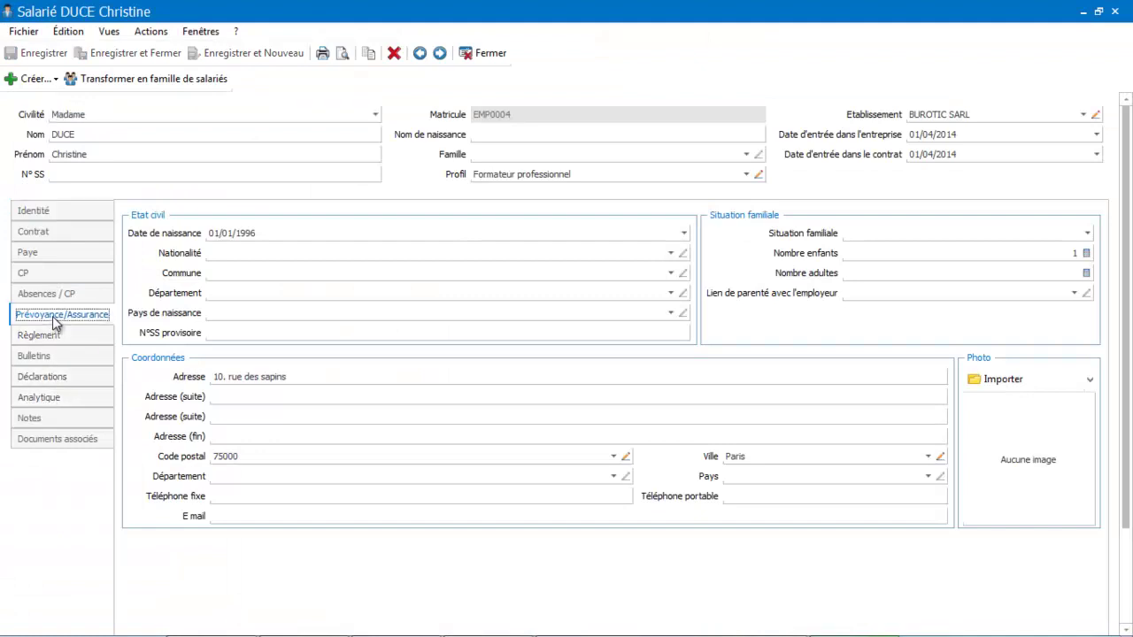
{"action": "left_click", "coordinate": [186, 256]}
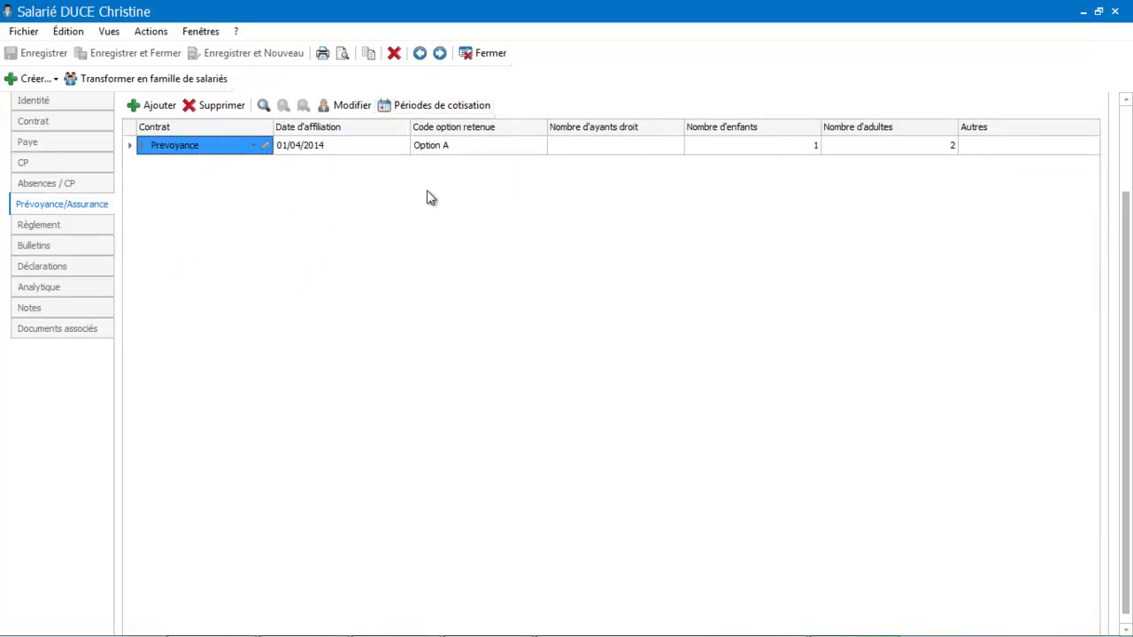
{"action": "left_click", "coordinate": [486, 53]}
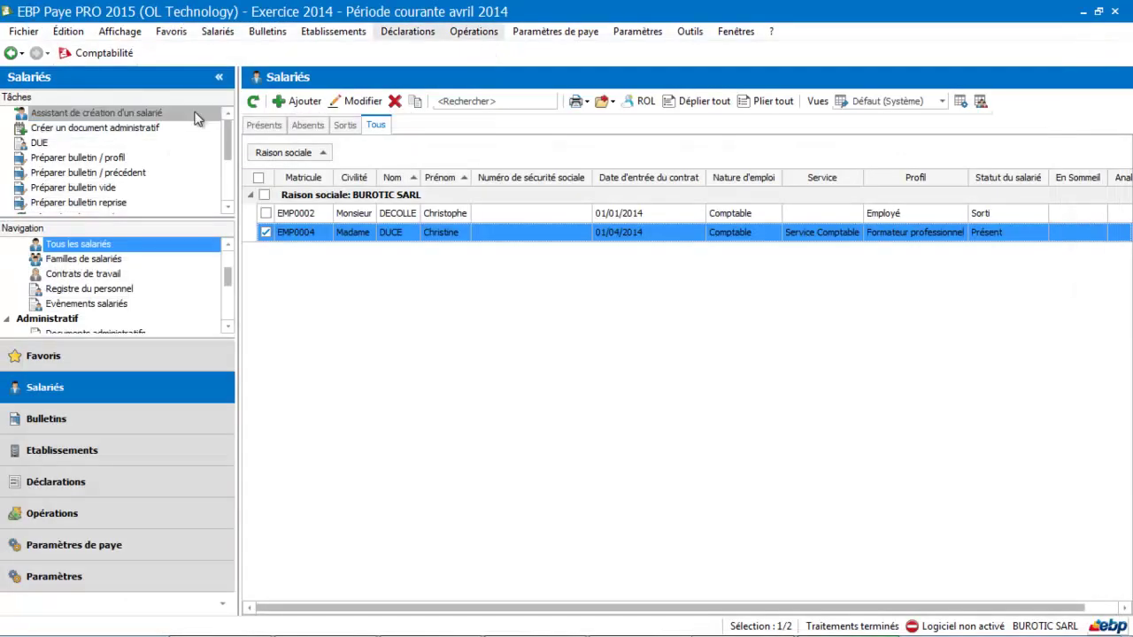
Return to the rubriques de cotisation in the payroll parameters
{"action": "left_click", "coordinate": [119, 549]}
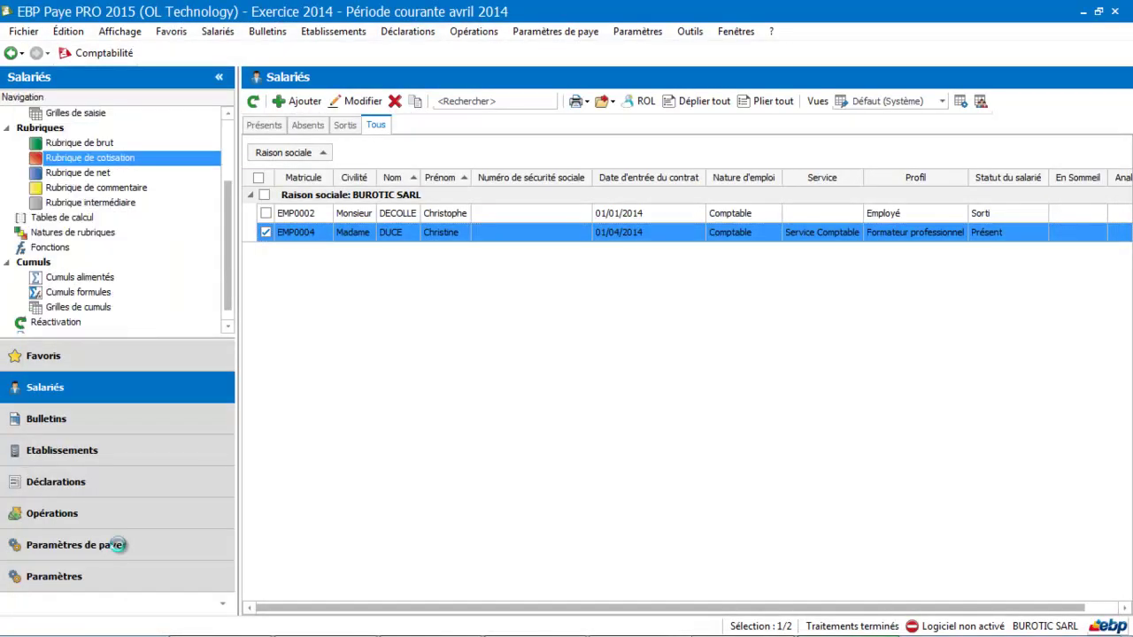